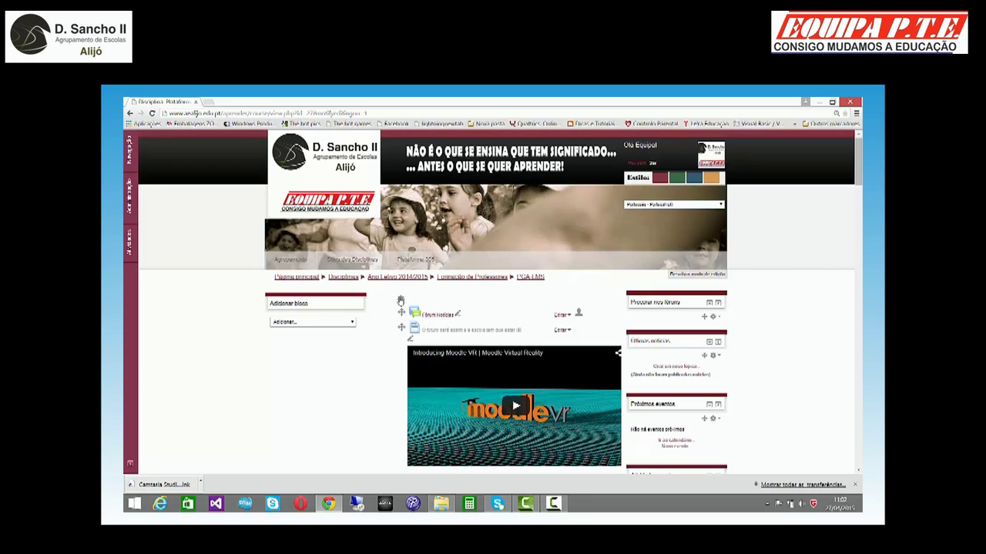
# Browse from Formação de Professores into Ano Letivo 2014/2015 and back, then start a new course
pyautogui.click(458, 279)
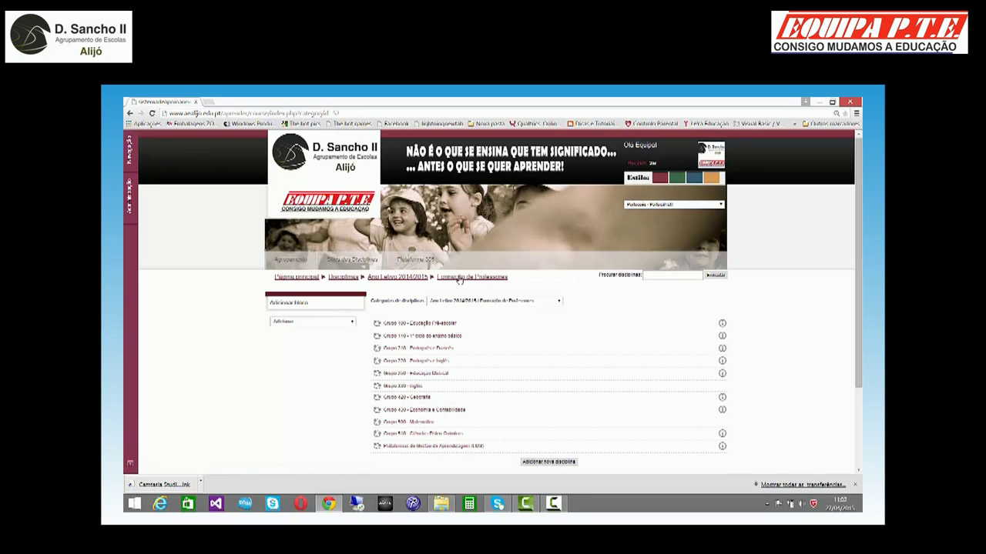
pyautogui.click(409, 278)
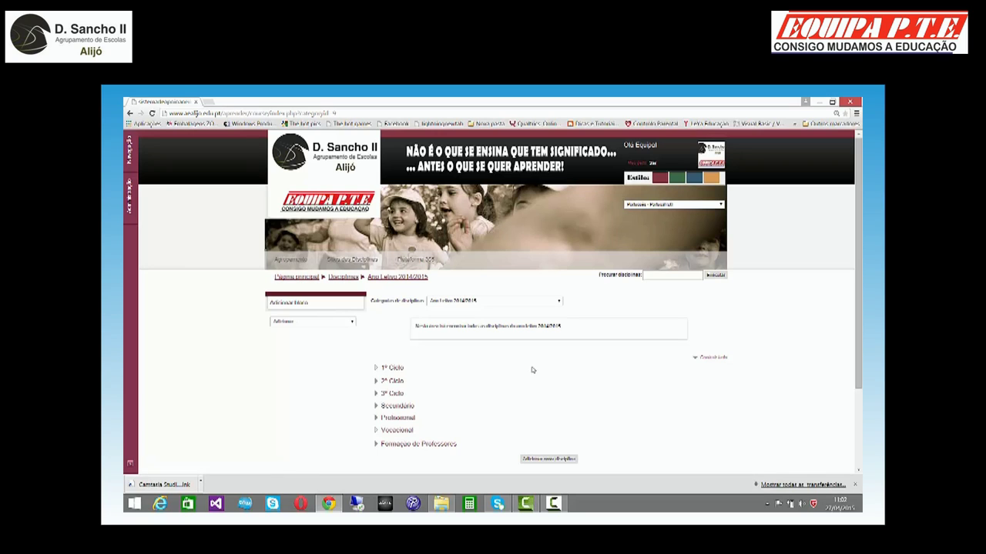
pyautogui.click(434, 446)
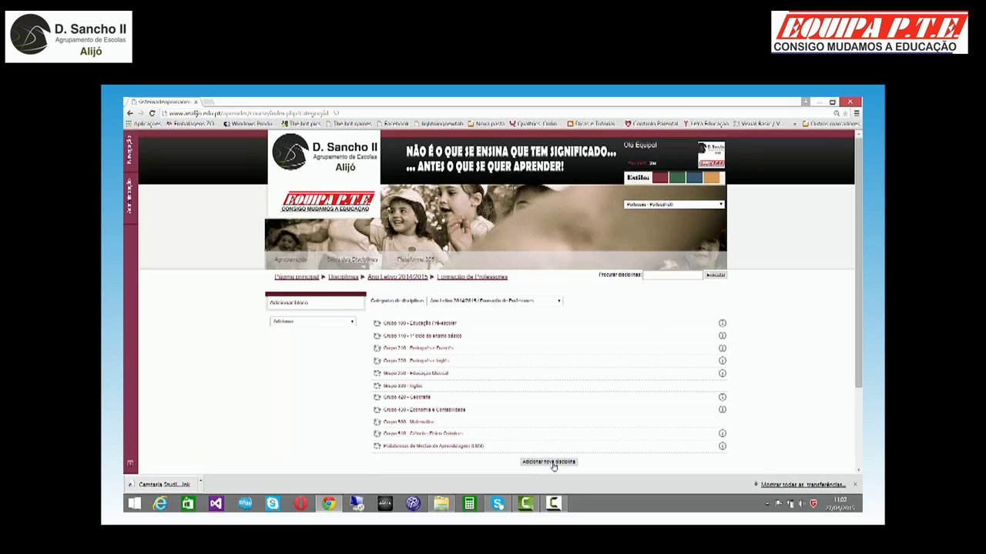
pyautogui.click(549, 462)
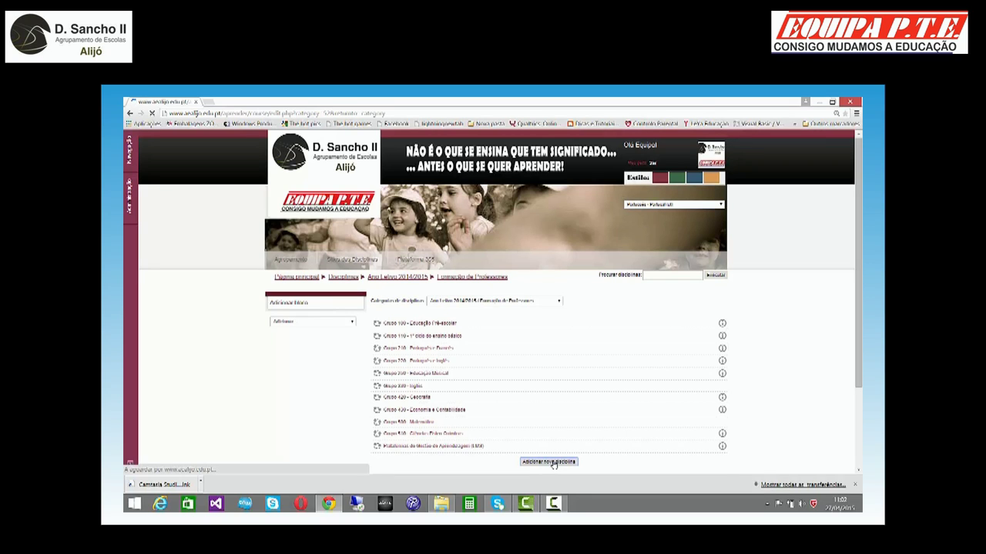
pyautogui.click(524, 335)
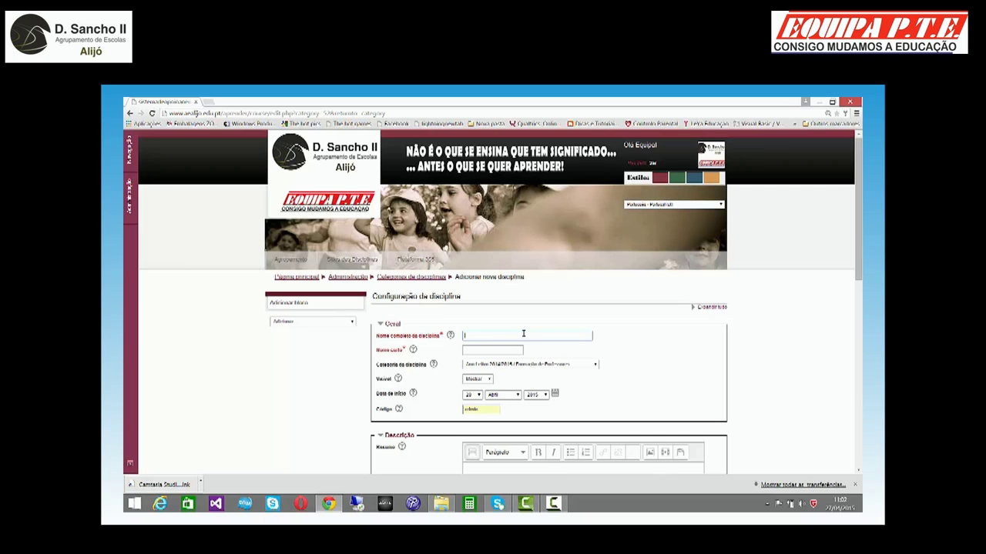
# Enter full name 'TesteBisciplina de I', short name 'teste', visibility Mostrar and course code 'h1'
pyautogui.write('Teste')
pyautogui.write('B')
pyautogui.write('isciplina d')
pyautogui.write('e Ie')
pyautogui.click(500, 350)
pyautogui.write('teste')
pyautogui.click(486, 381)
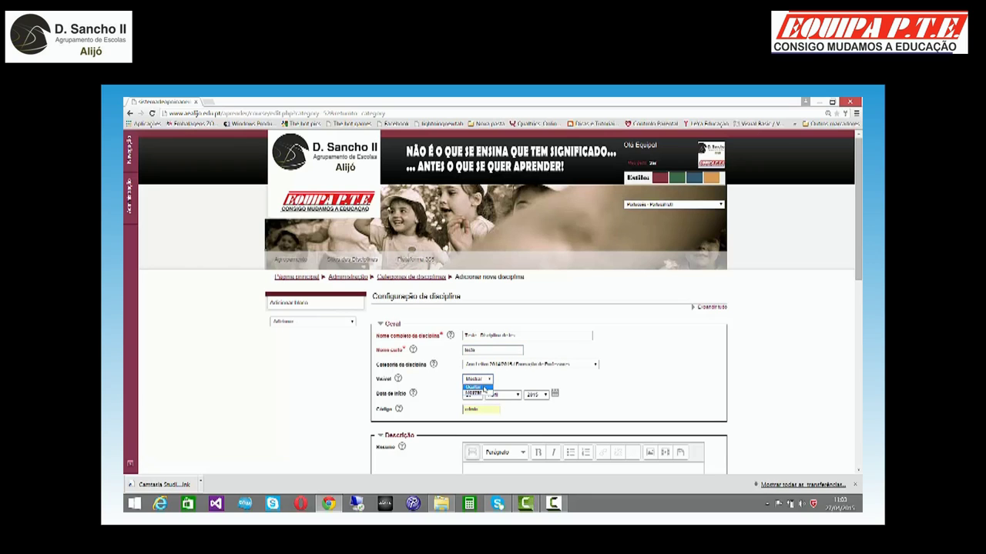
pyautogui.click(482, 393)
pyautogui.doubleClick(479, 410)
pyautogui.moveTo(480, 412); pyautogui.dragTo(450, 409)
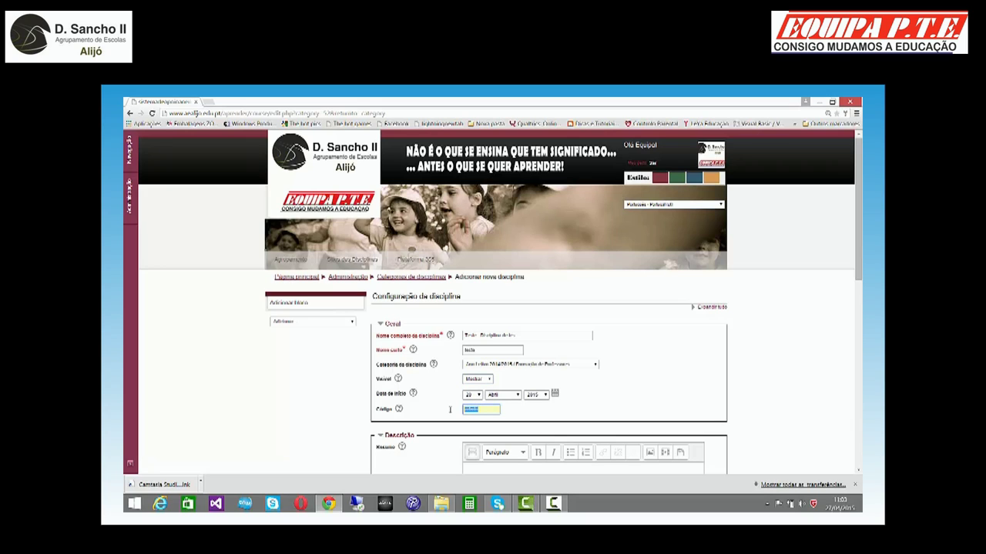
pyautogui.write('h1')
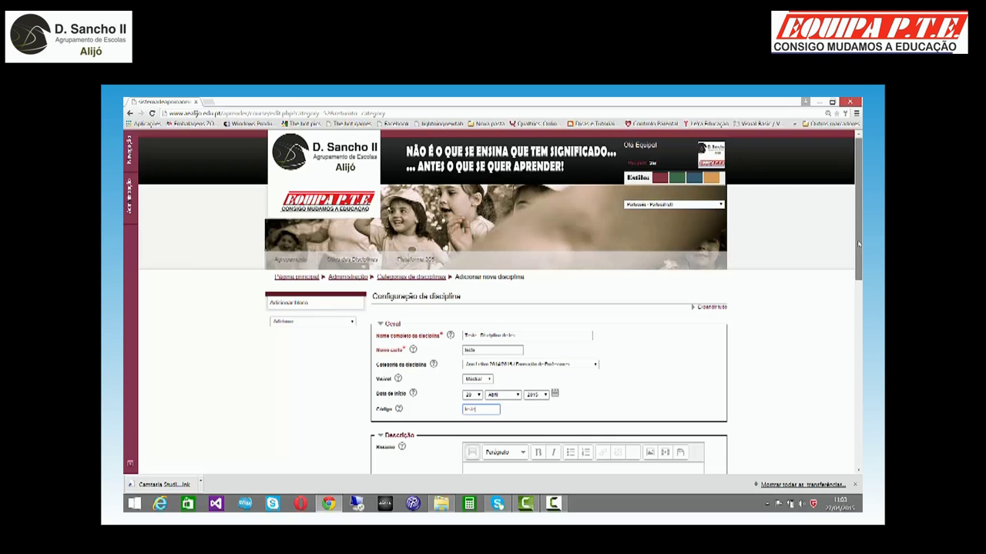
# Type the summary 'Esta disciplina não tem efeitos práticos.' in the Descrição editor, fixing typos
pyautogui.scroll(-2, 858, 241)
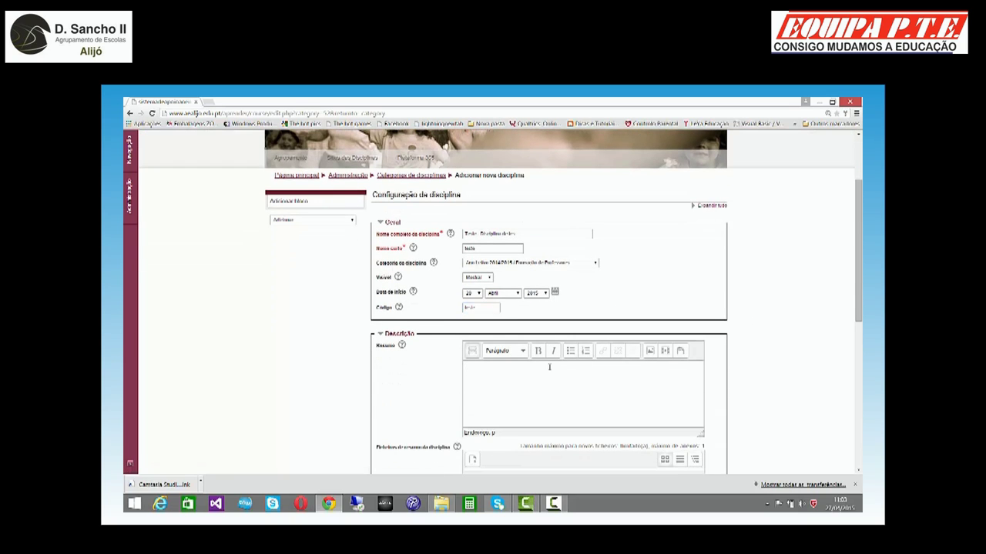
pyautogui.write('Este do')
pyautogui.write('sciplina')
pyautogui.press('BackSpace')
pyautogui.press('BackSpace')
pyautogui.press('BackSpace')
pyautogui.press('BackSpace')
pyautogui.press('BackSpace')
pyautogui.press('BackSpace')
pyautogui.press('BackSpace')
pyautogui.press('BackSpace')
pyautogui.press('BackSpace')
pyautogui.press('BackSpace')
pyautogui.write('isciplina não')
pyautogui.press('BackSpace')
pyautogui.press('BackSpace')
pyautogui.write('ão tem efeitos prátic')
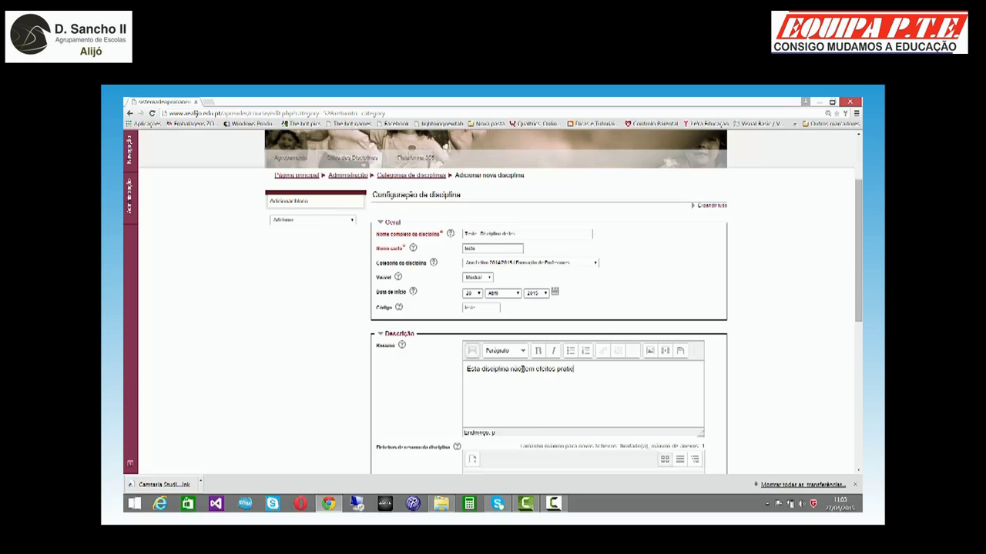
pyautogui.write('os.')
# Correct the spelling of 'práticos' with the spell-check suggestion
pyautogui.rightClick(568, 370)
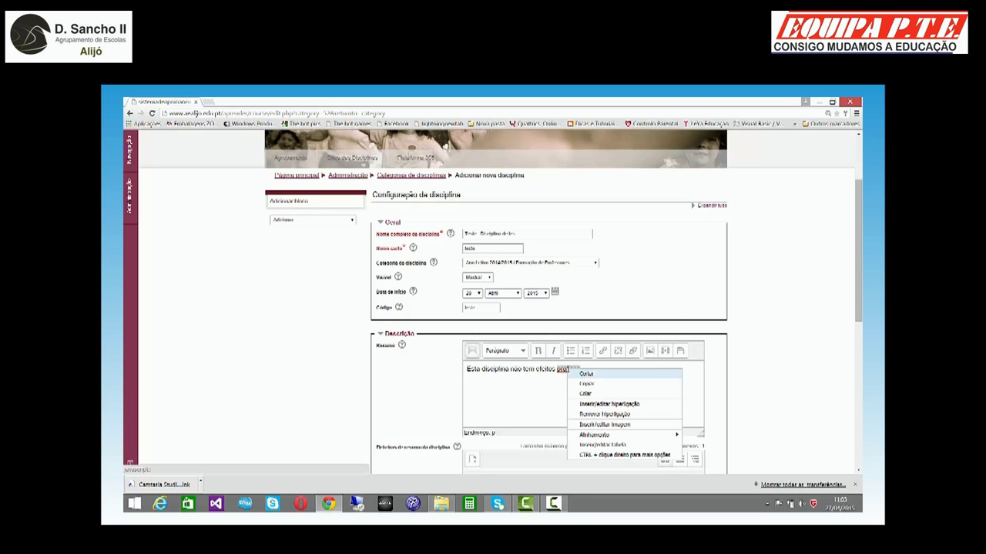
pyautogui.click(600, 372)
pyautogui.doubleClick(566, 370)
pyautogui.rightClick(566, 371)
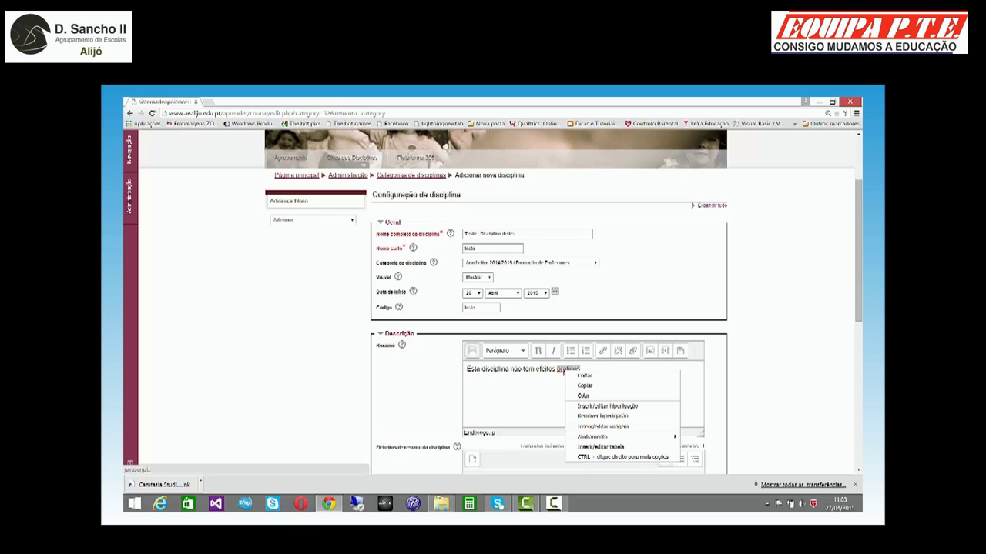
pyautogui.click(563, 383)
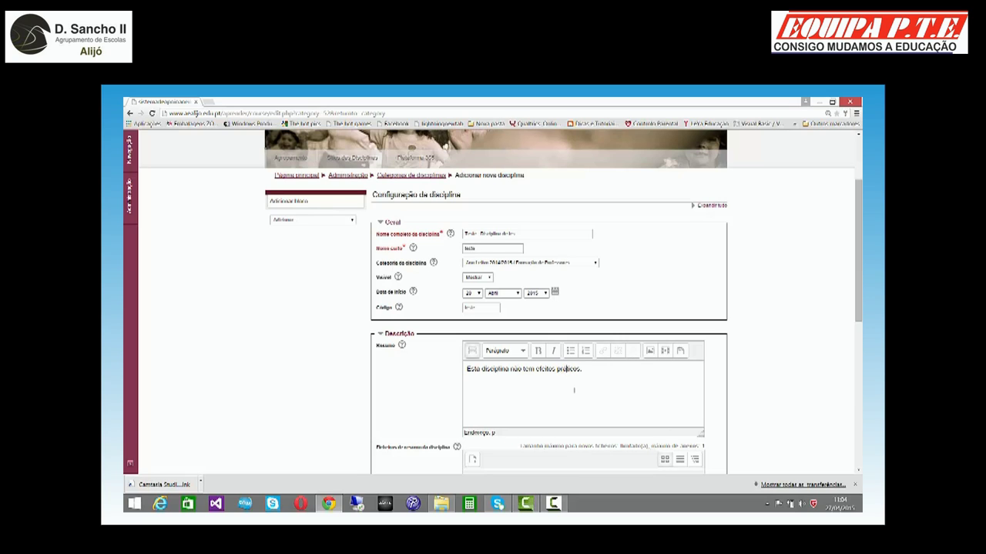
pyautogui.moveTo(857, 294); pyautogui.dragTo(846, 358)
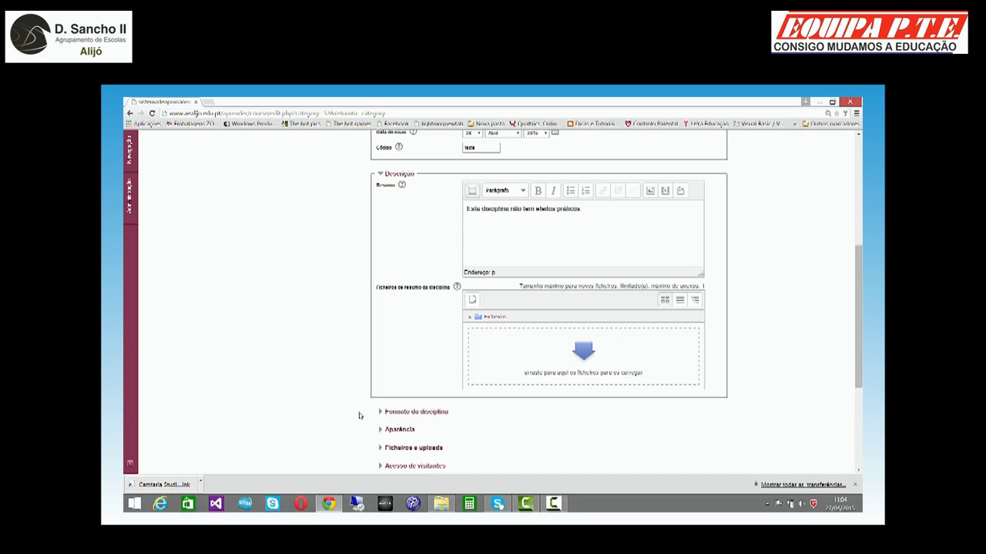
# Scroll down, expand Formato da disciplina and open the course format list
pyautogui.moveTo(859, 349); pyautogui.dragTo(861, 393)
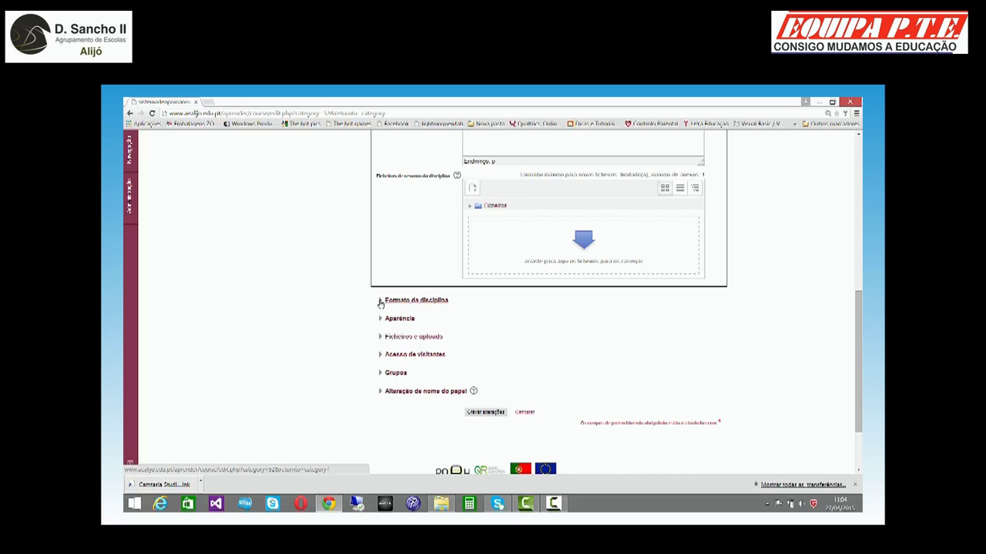
pyautogui.click(380, 303)
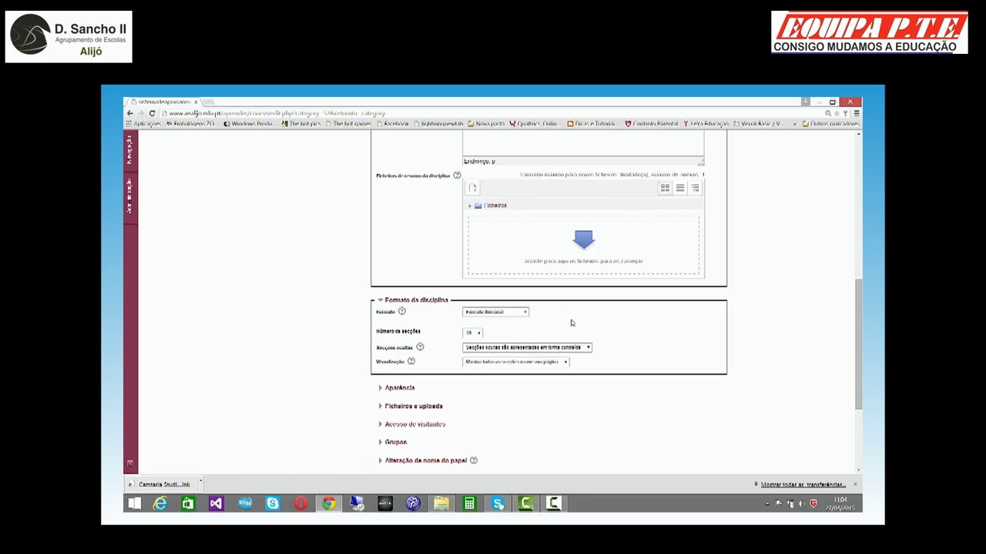
pyautogui.click(524, 313)
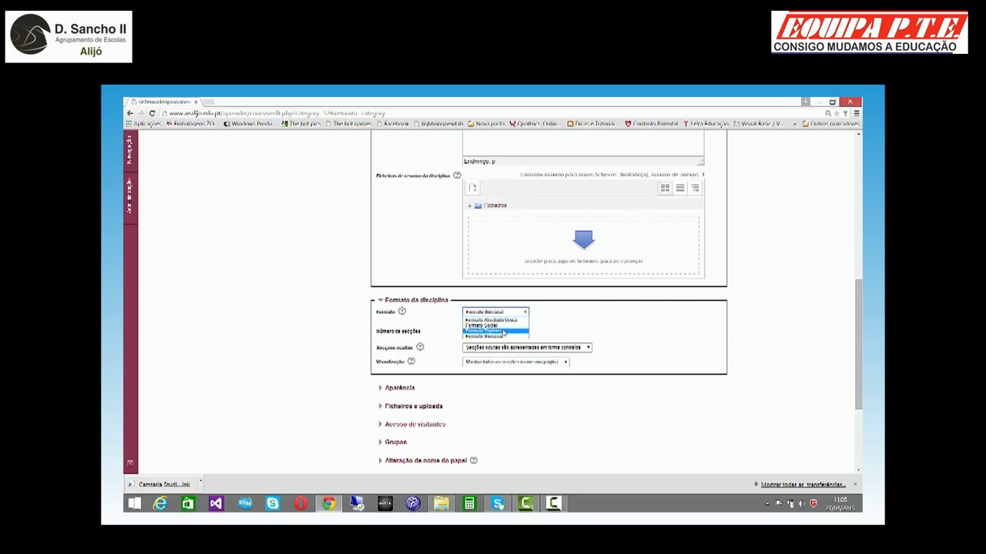
# Set the course format to Formato Tópicos, keep the section display, and expand Aparência
pyautogui.click(504, 331)
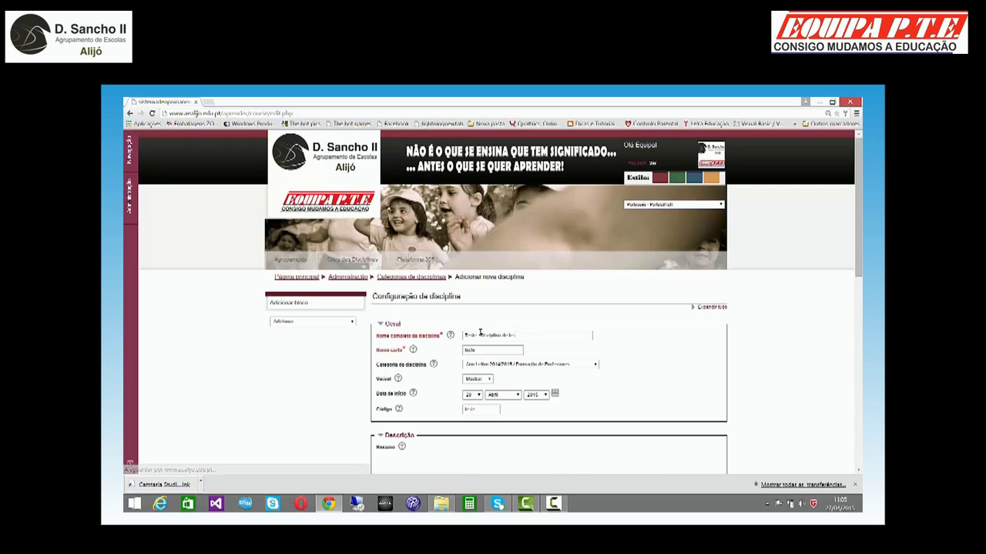
pyautogui.scroll(-3, 480, 332)
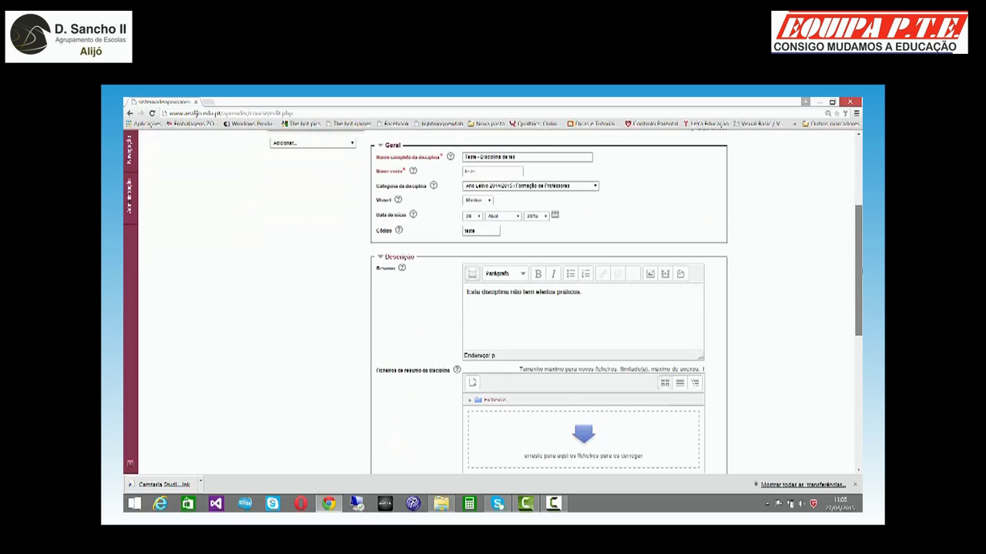
pyautogui.scroll(-4, 617, 300)
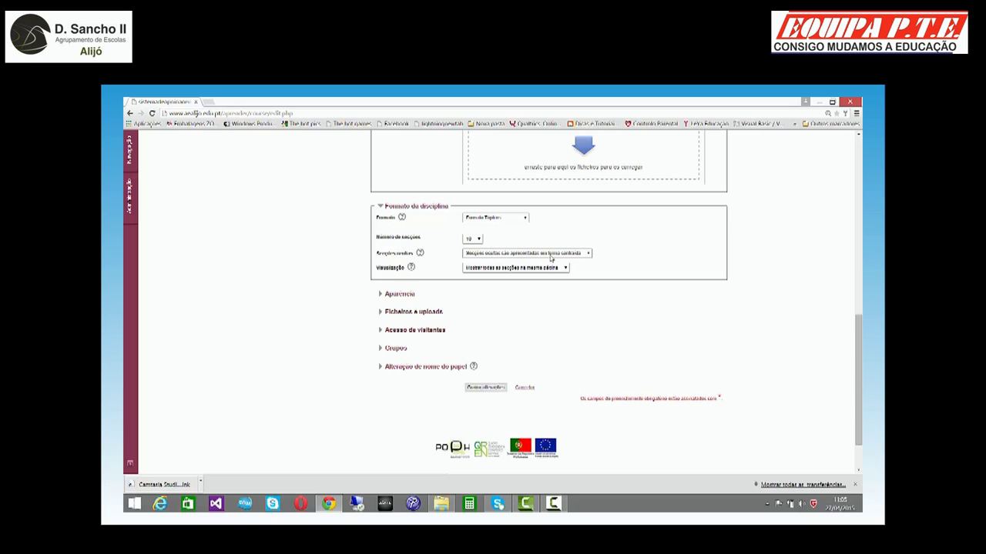
pyautogui.click(531, 270)
pyautogui.click(530, 275)
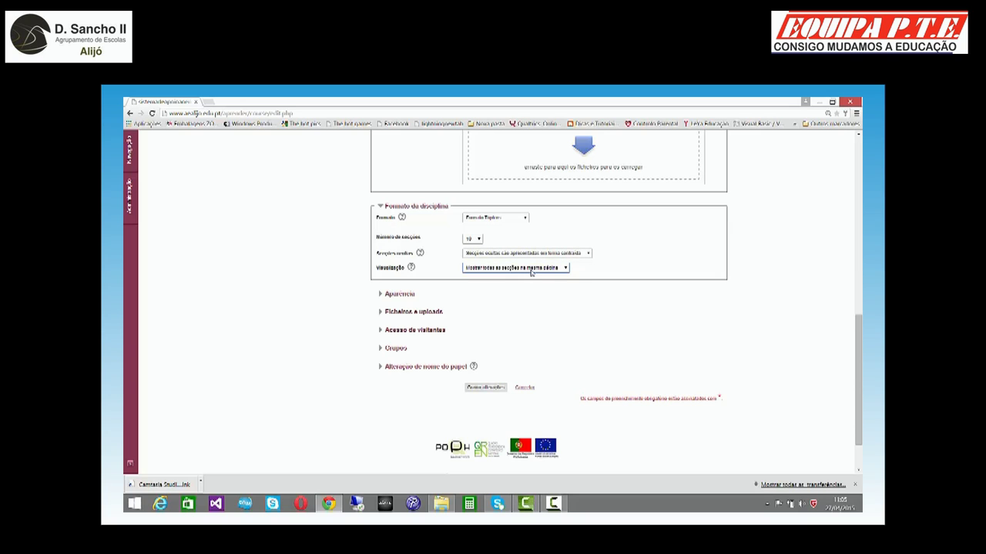
pyautogui.click(380, 294)
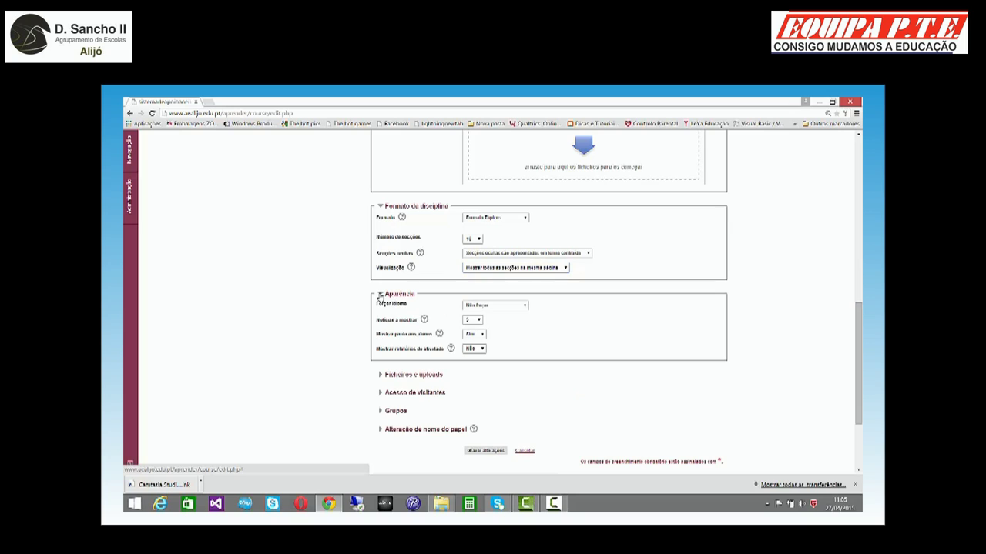
# Keep appearance defaults: language unforced, 5 news items, grades shown, activity reports Não
pyautogui.click(525, 305)
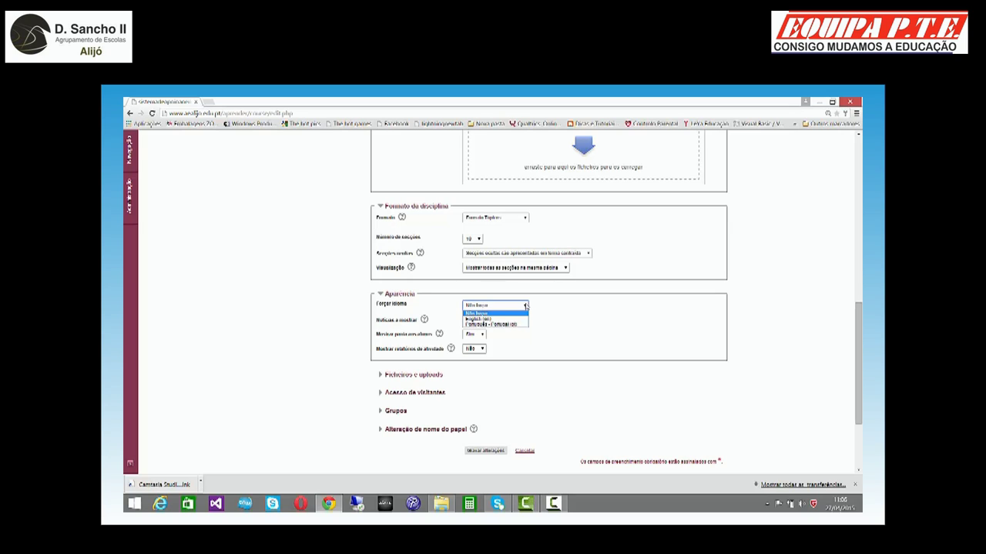
pyautogui.click(526, 305)
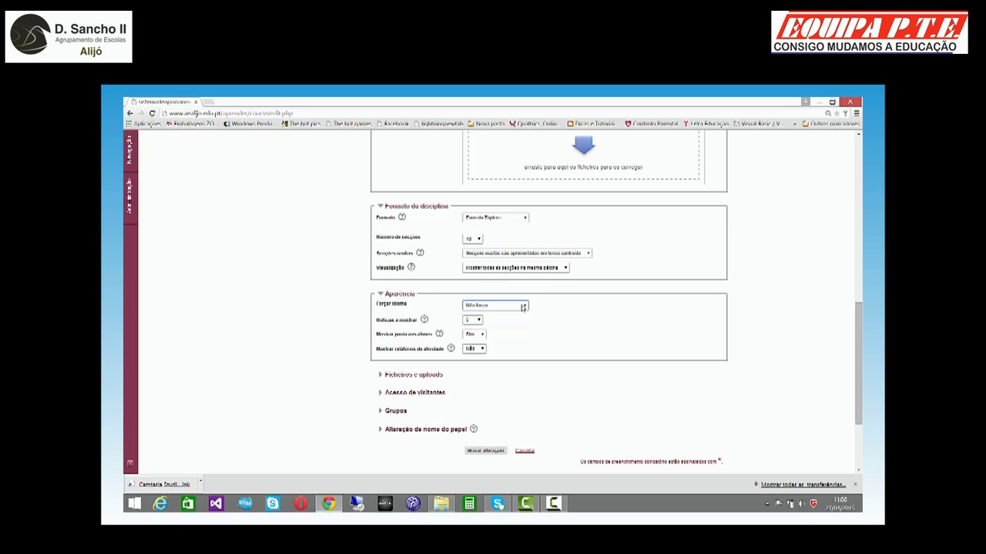
pyautogui.click(477, 321)
pyautogui.click(479, 323)
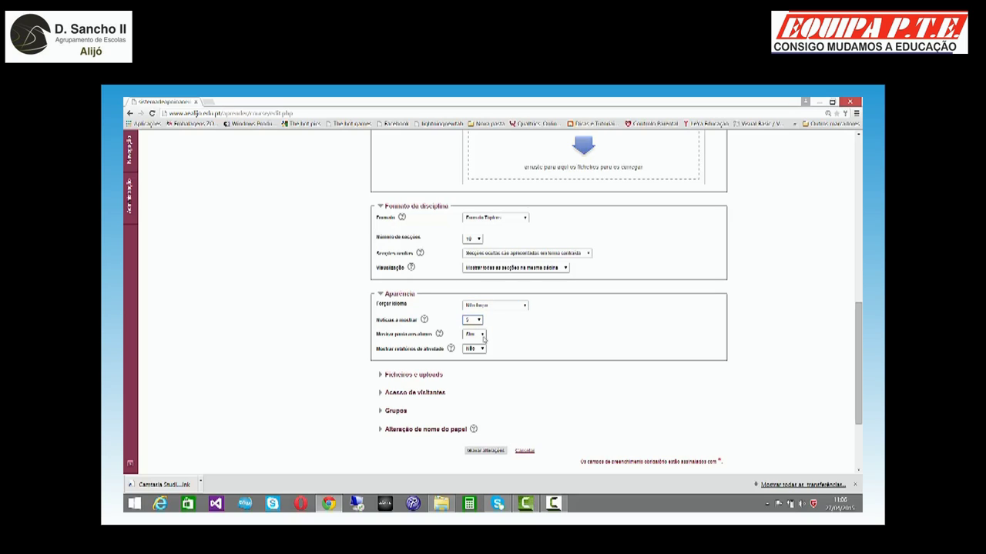
pyautogui.click(484, 336)
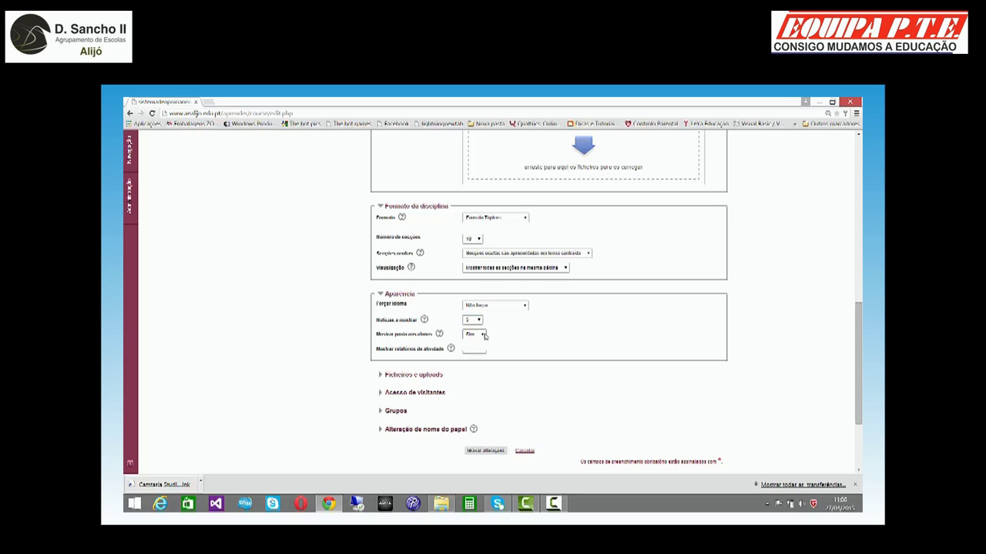
pyautogui.click(485, 335)
pyautogui.click(485, 349)
pyautogui.click(485, 350)
pyautogui.click(485, 350)
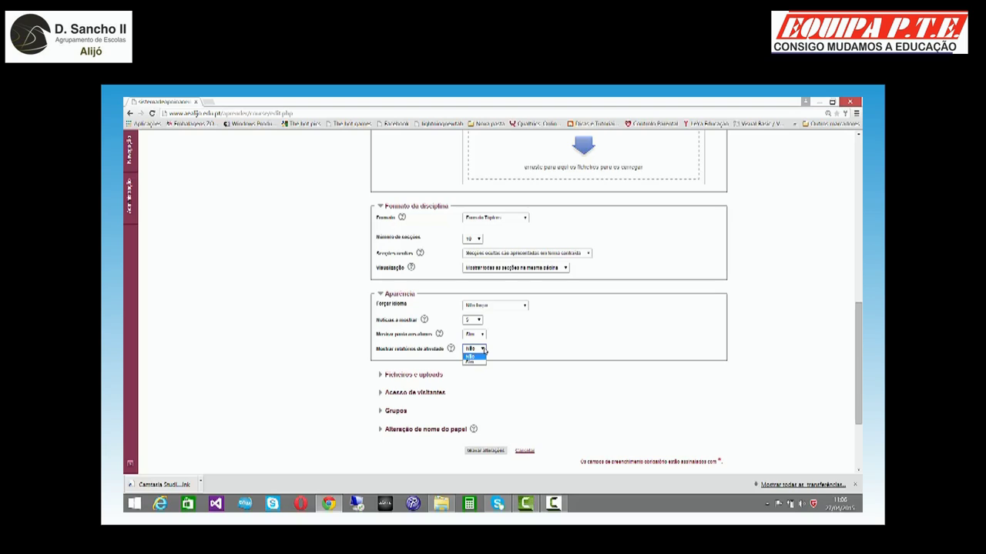
pyautogui.click(474, 359)
# Expand the files and uploads section and keep the maximum upload size at the site limit
pyautogui.click(380, 377)
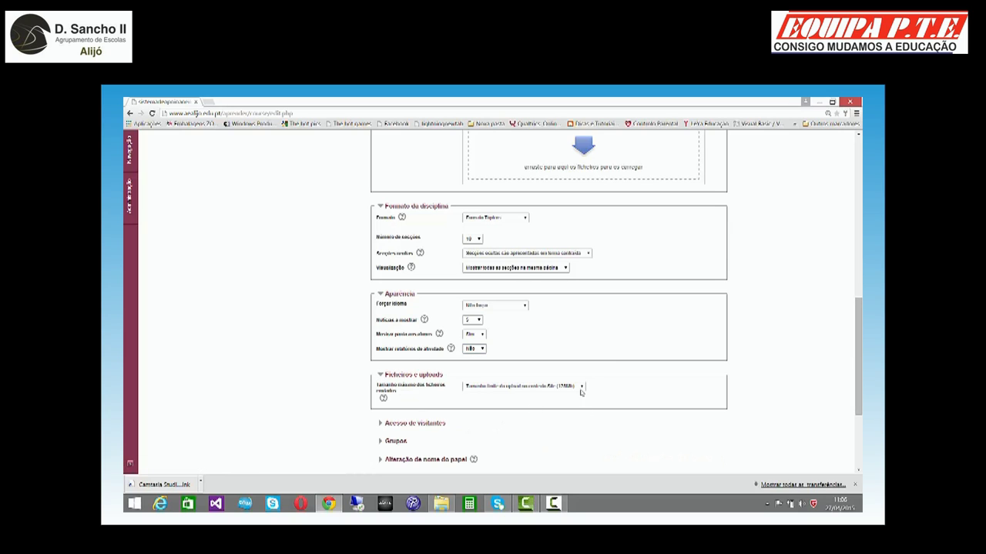
pyautogui.click(582, 387)
pyautogui.click(554, 393)
pyautogui.click(564, 387)
pyautogui.click(565, 386)
pyautogui.click(566, 387)
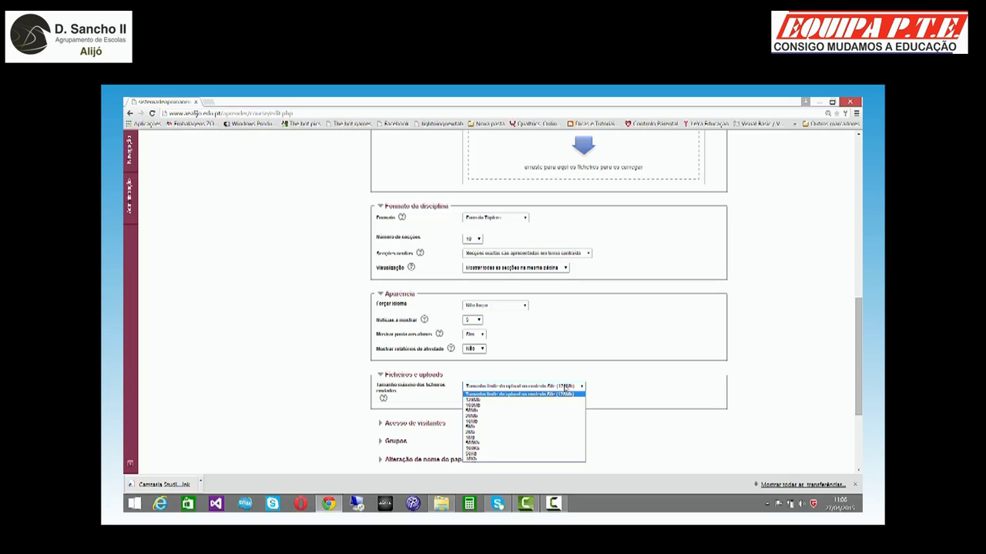
pyautogui.click(566, 386)
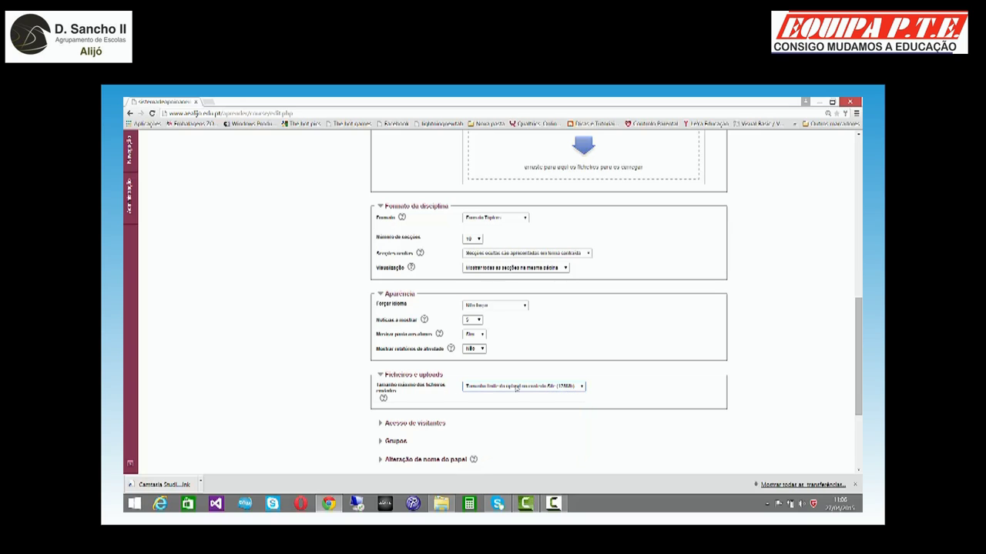
# Expand Acesso de visitantes, try guest access Sim, then set it back to Não
pyautogui.click(382, 425)
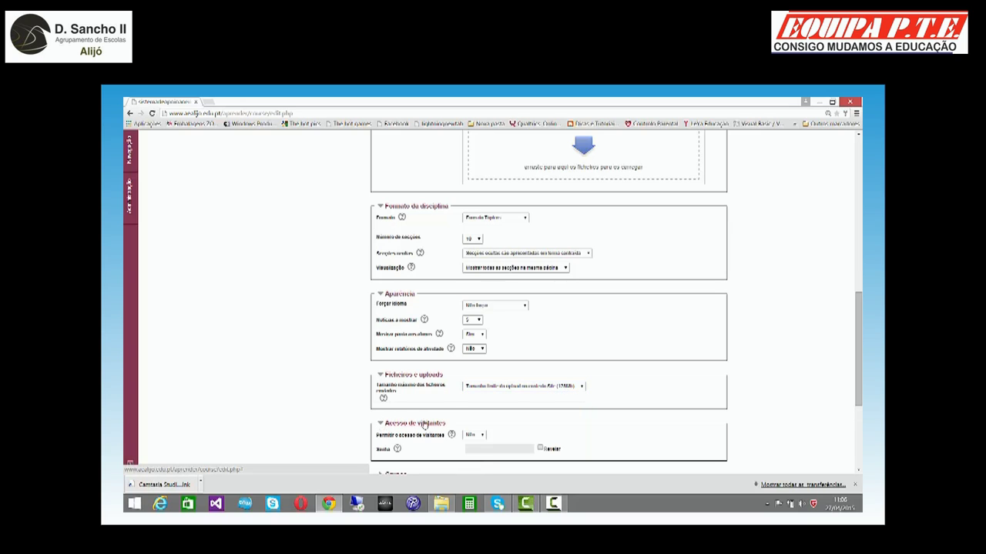
pyautogui.moveTo(860, 335); pyautogui.dragTo(853, 377)
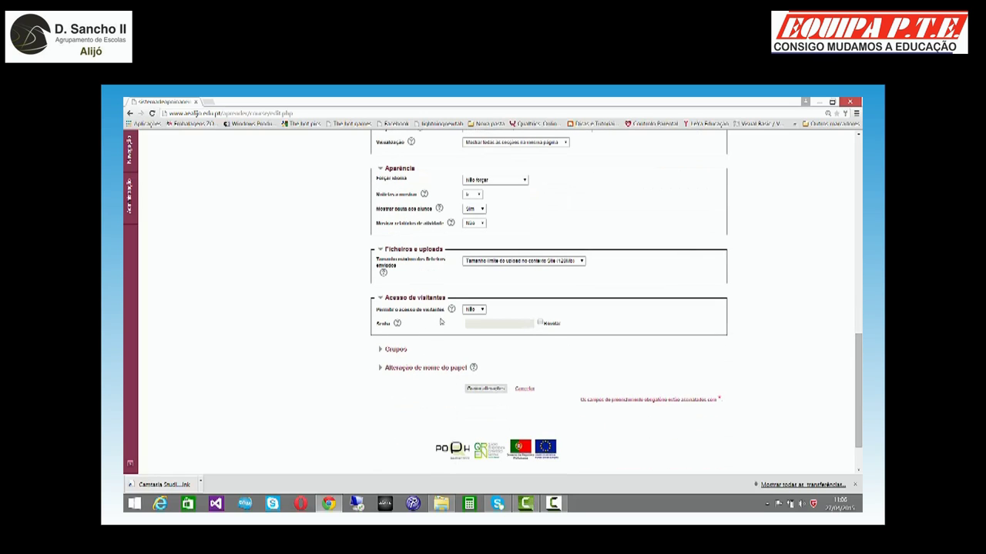
pyautogui.click(484, 309)
pyautogui.click(477, 319)
pyautogui.click(476, 323)
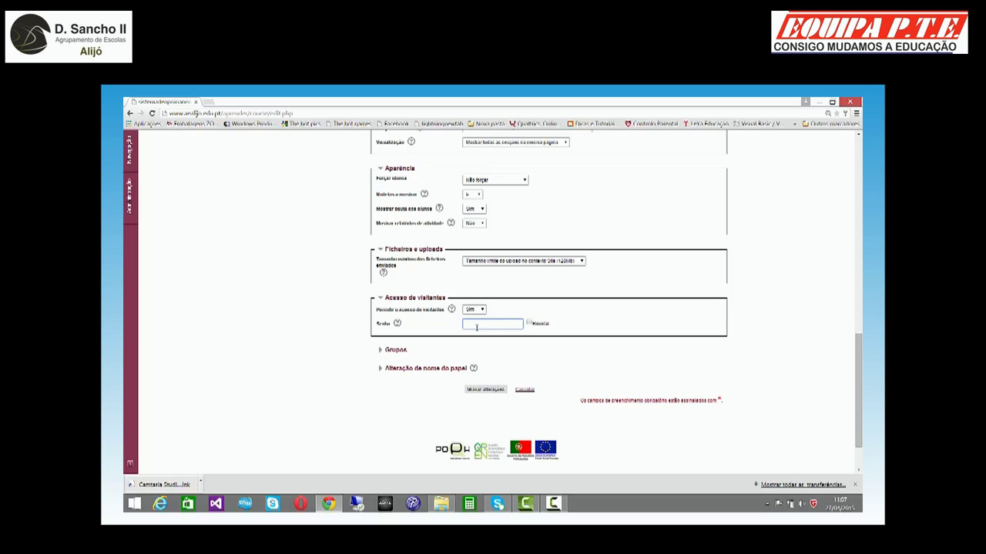
pyautogui.click(484, 312)
pyautogui.click(476, 325)
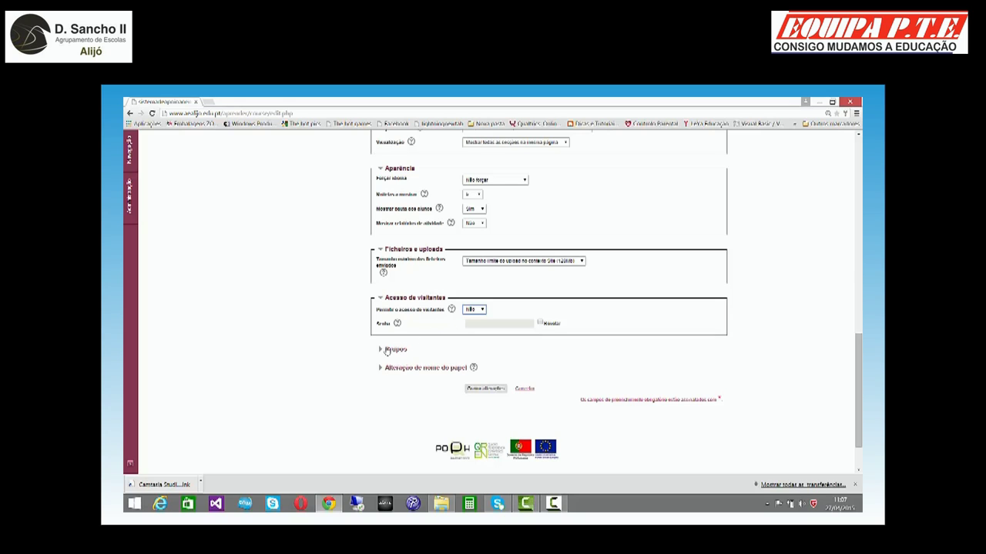
# Keep Modo de grupo at Não há grupos and expand Alteração de nome do papel
pyautogui.click(382, 351)
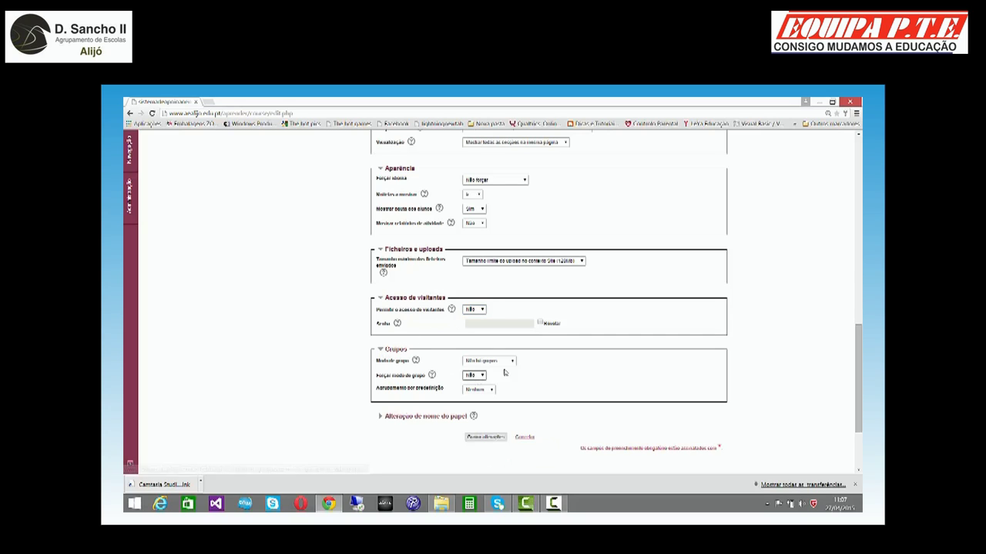
pyautogui.click(513, 361)
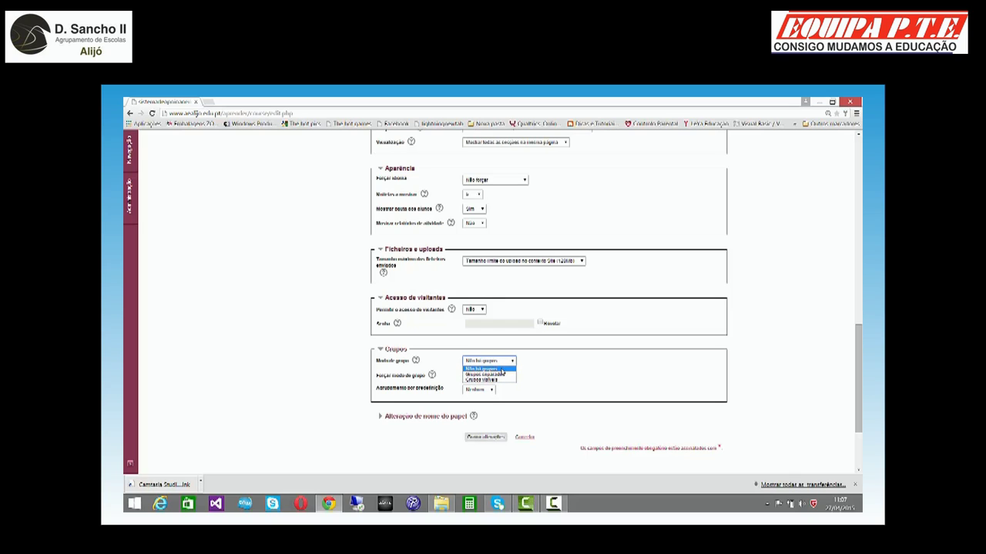
pyautogui.click(502, 369)
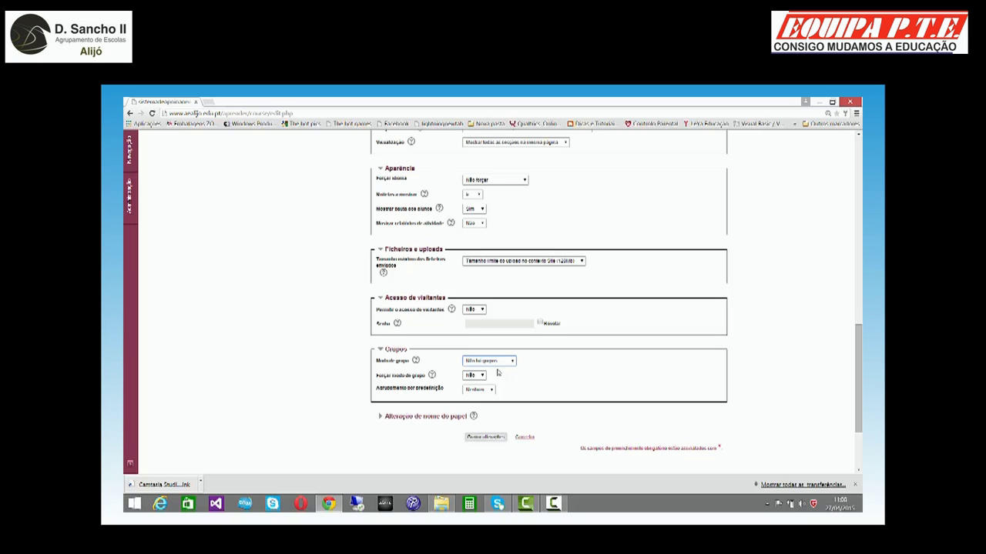
pyautogui.click(382, 418)
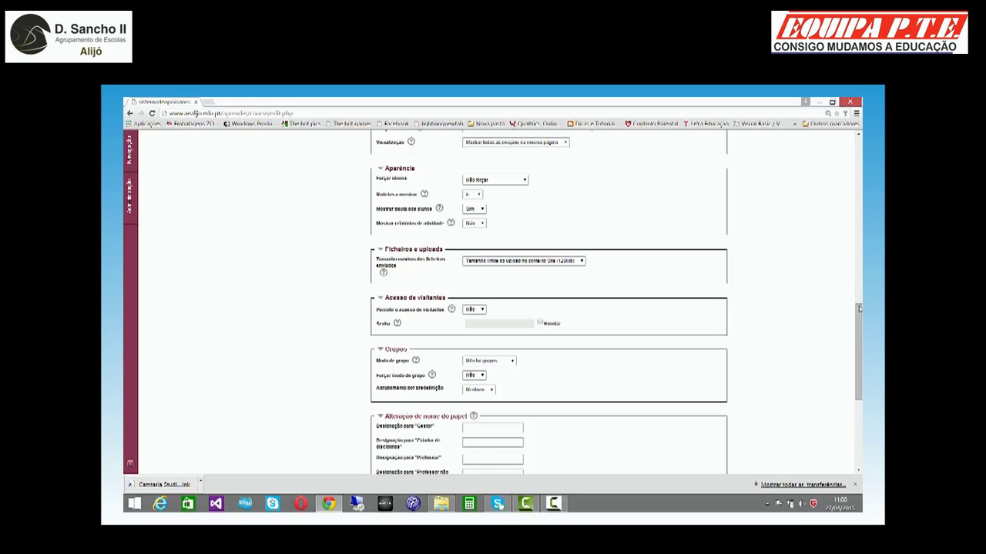
# Collapse the role renaming, Grupos, uploads, guest access, Aparência and course format sections
pyautogui.moveTo(858, 308); pyautogui.dragTo(859, 346)
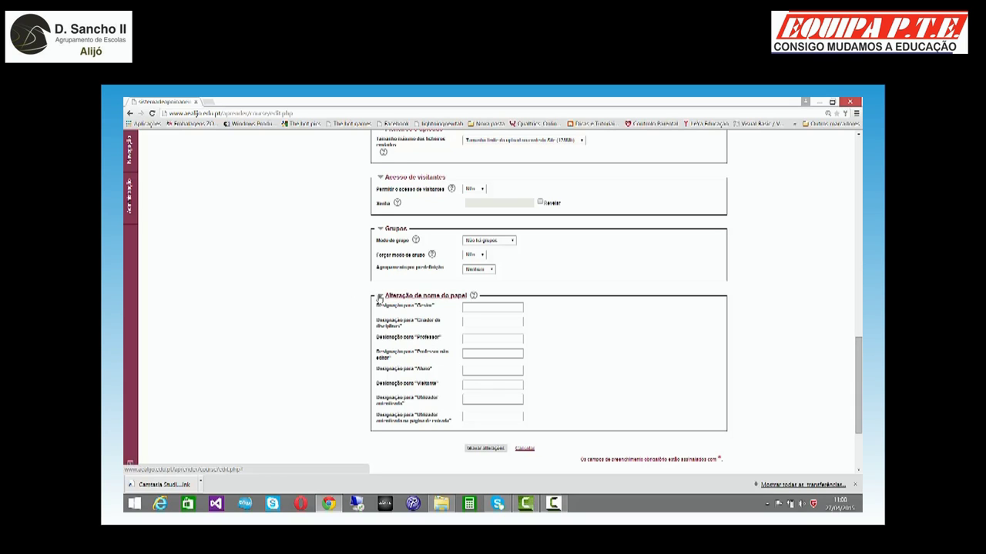
pyautogui.click(376, 296)
pyautogui.click(380, 245)
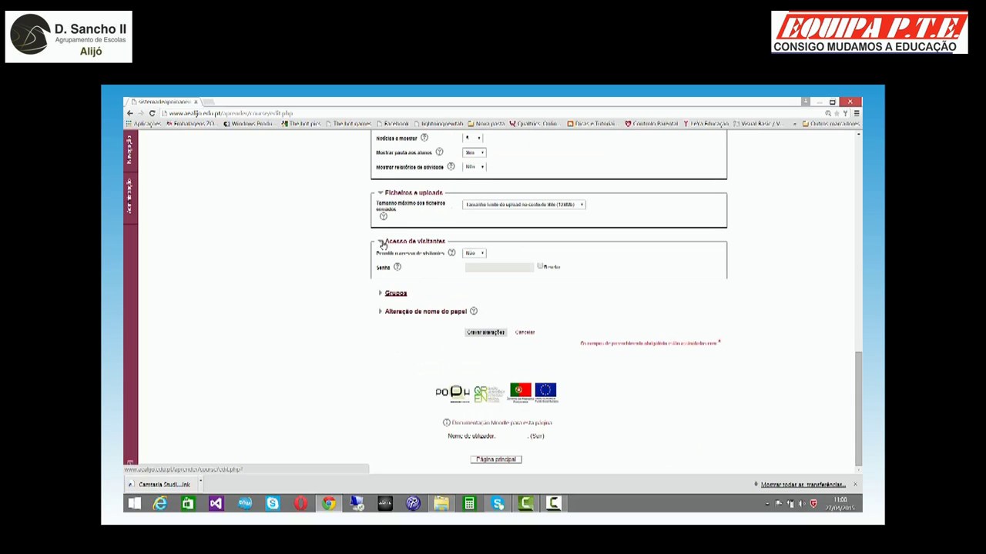
pyautogui.click(382, 194)
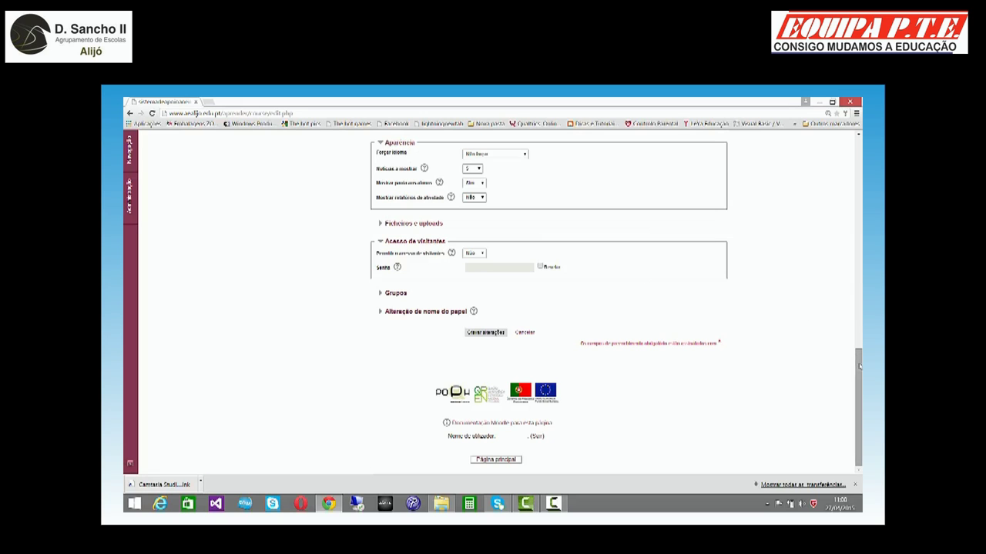
pyautogui.moveTo(858, 362); pyautogui.dragTo(852, 307)
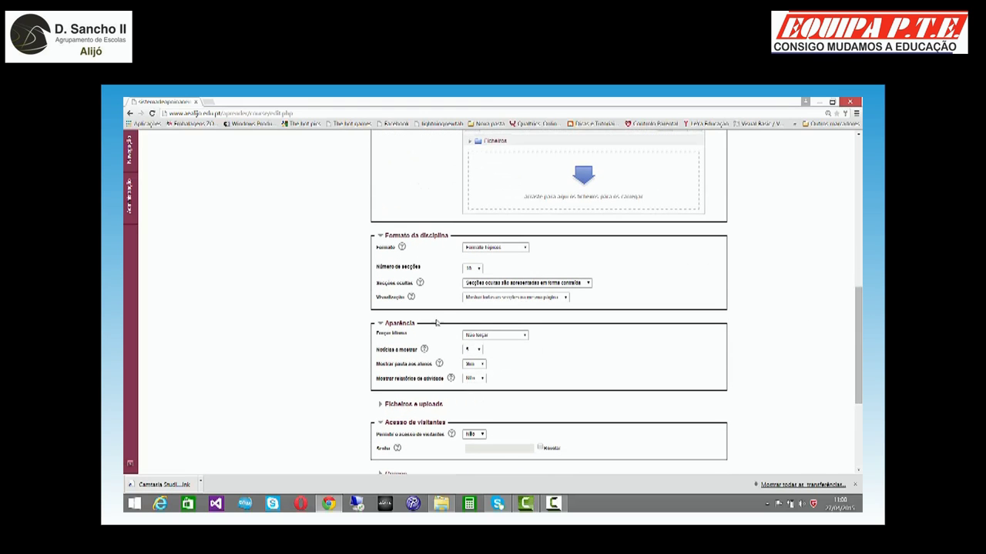
pyautogui.click(385, 424)
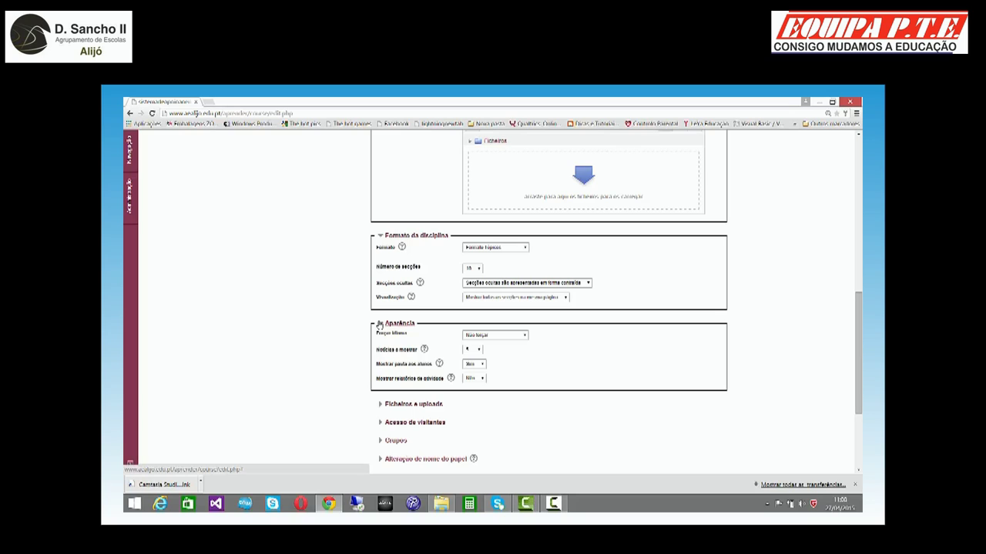
pyautogui.click(379, 325)
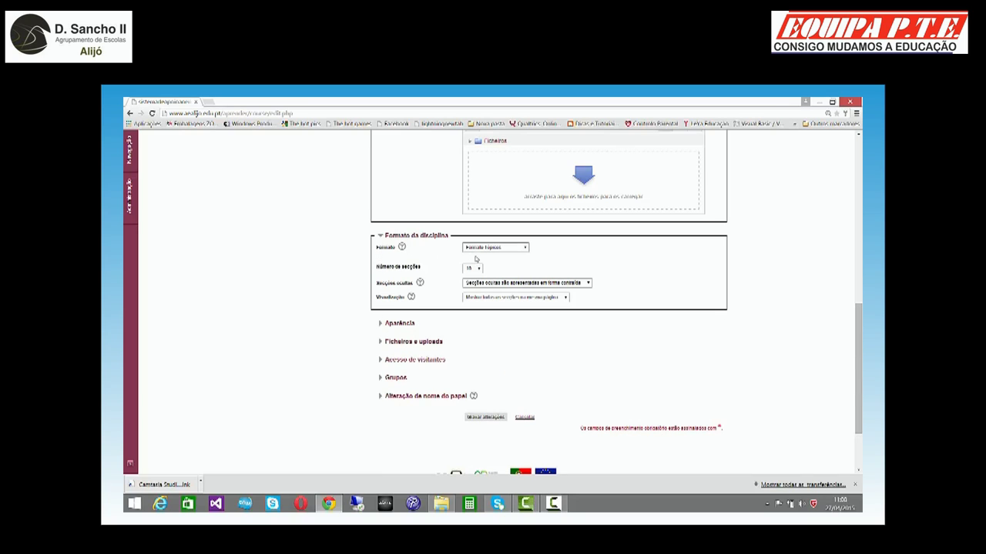
pyautogui.click(378, 237)
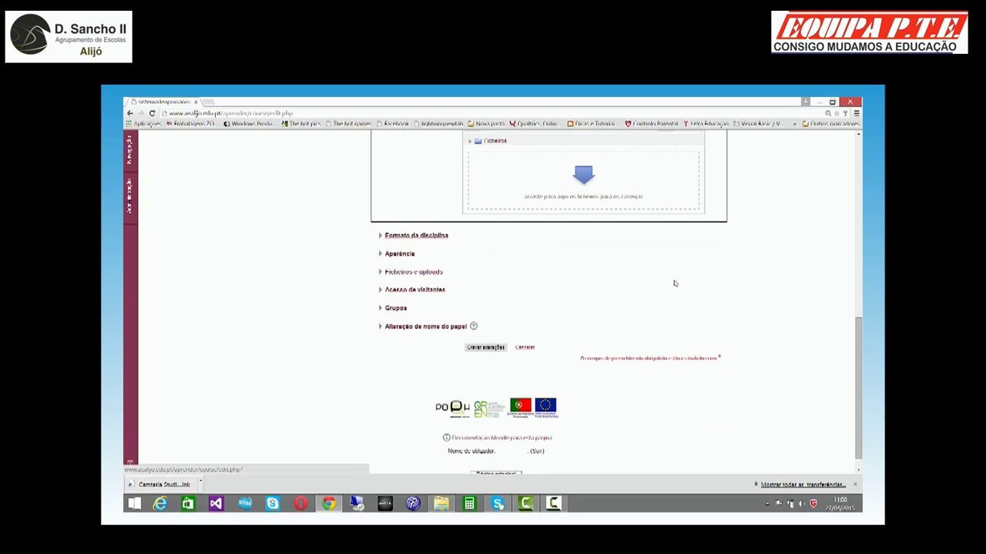
# Scroll back to the top of the form and collapse the Geral section
pyautogui.scroll(2, 833, 283)
pyautogui.scroll(5, 833, 283)
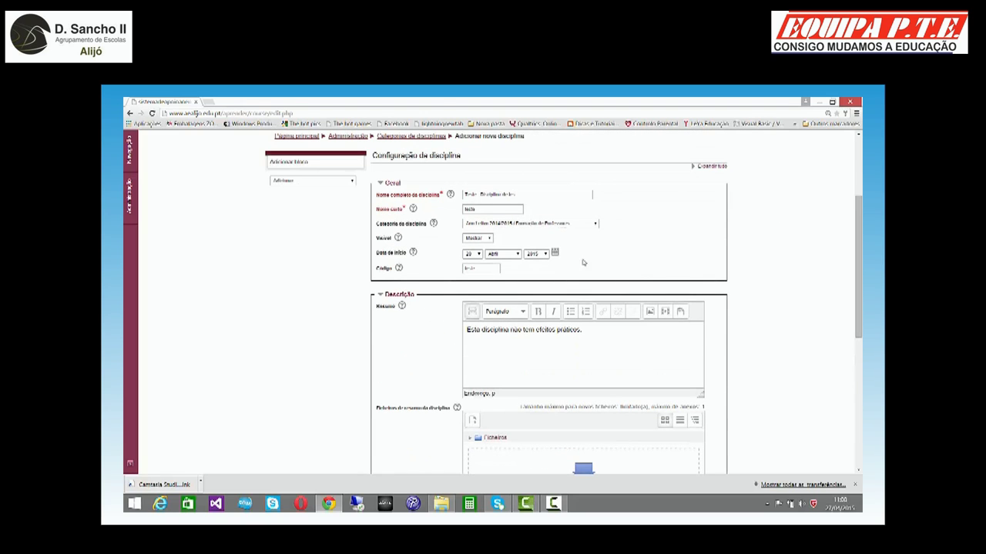
pyautogui.click(531, 196)
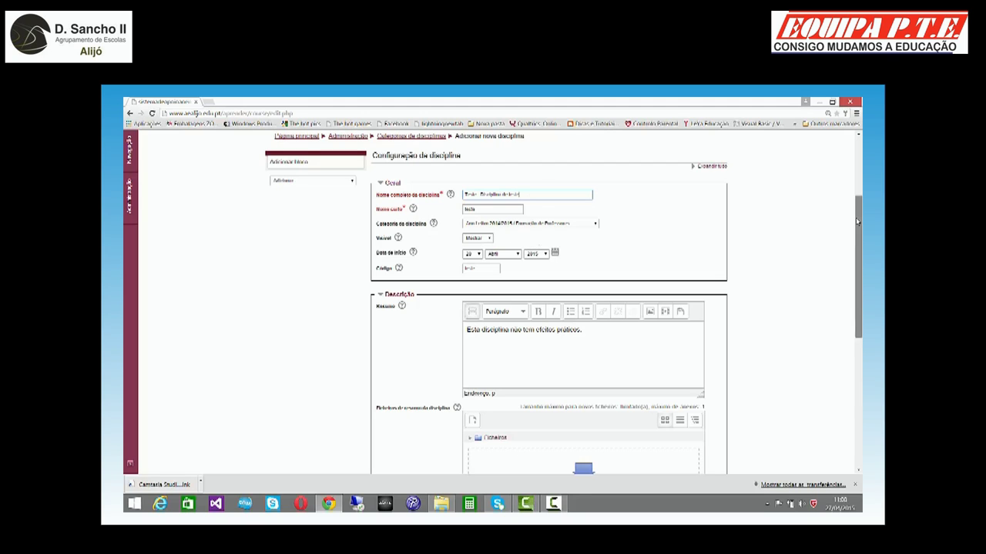
pyautogui.scroll(-1, 858, 222)
pyautogui.scroll(1, 857, 222)
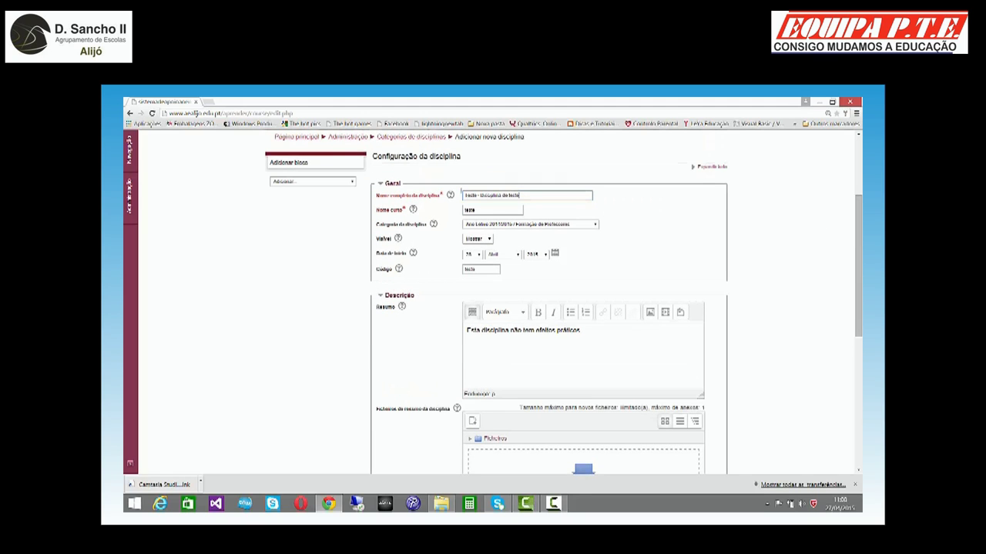
pyautogui.click(387, 185)
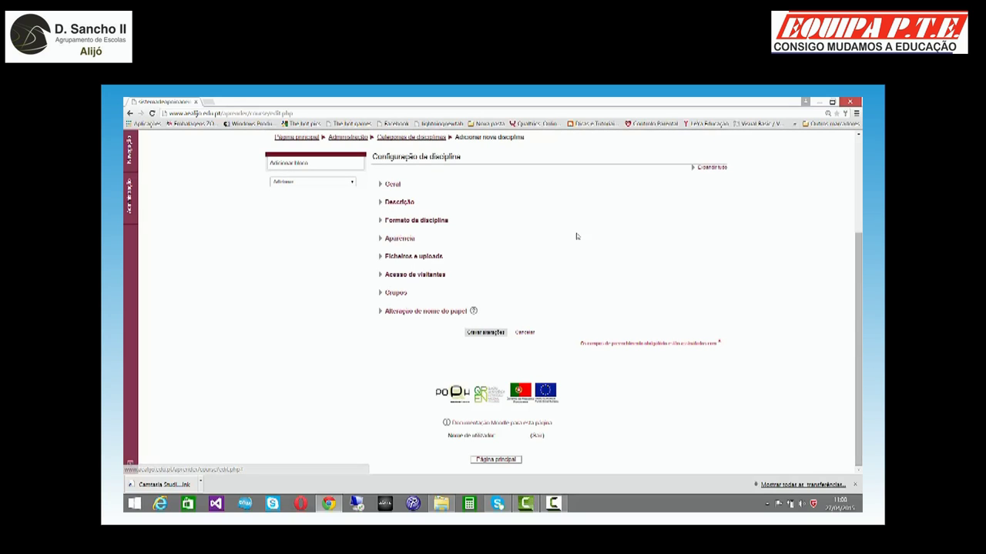
# Save the new course, then search the Enrol users dialog for the teacher by name
pyautogui.click(483, 335)
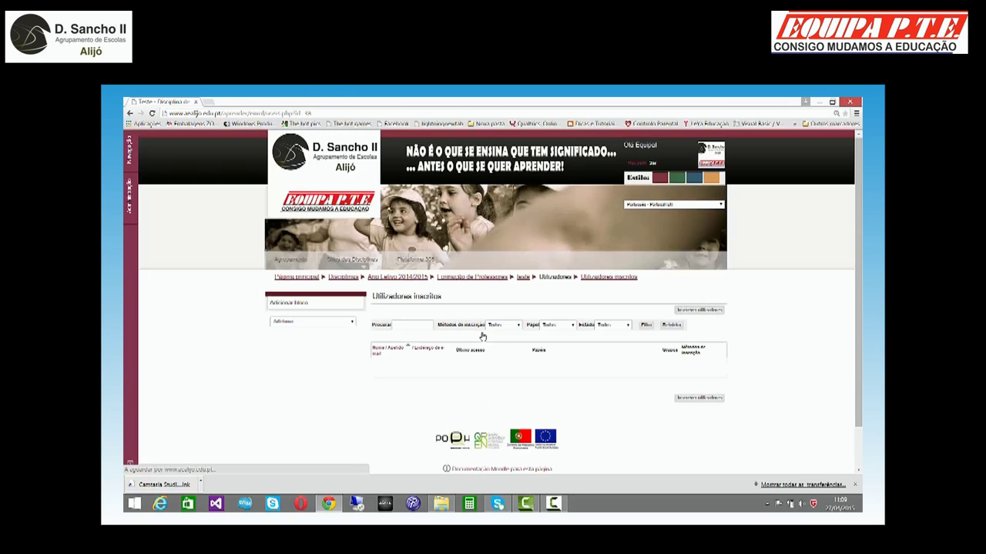
pyautogui.click(700, 398)
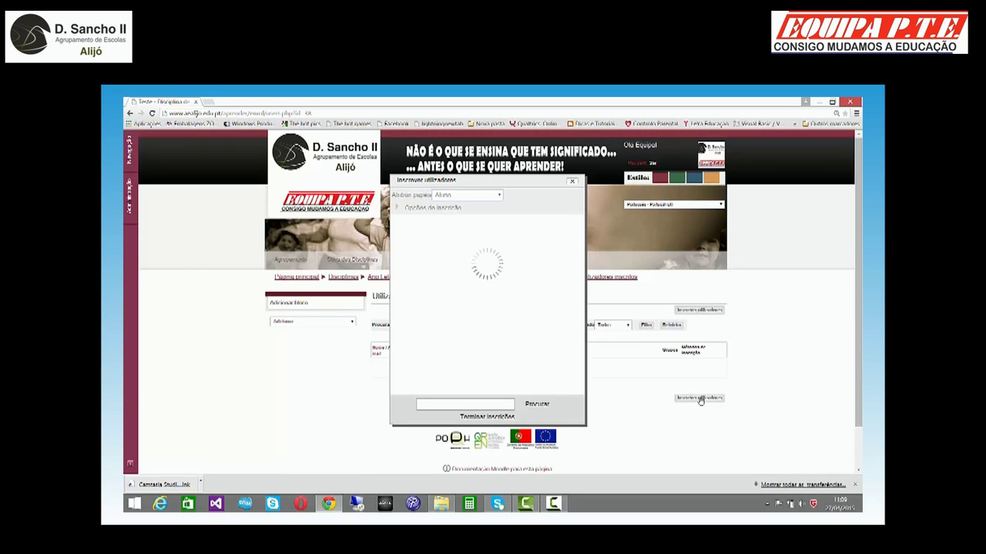
pyautogui.click(444, 403)
pyautogui.write('Prof')
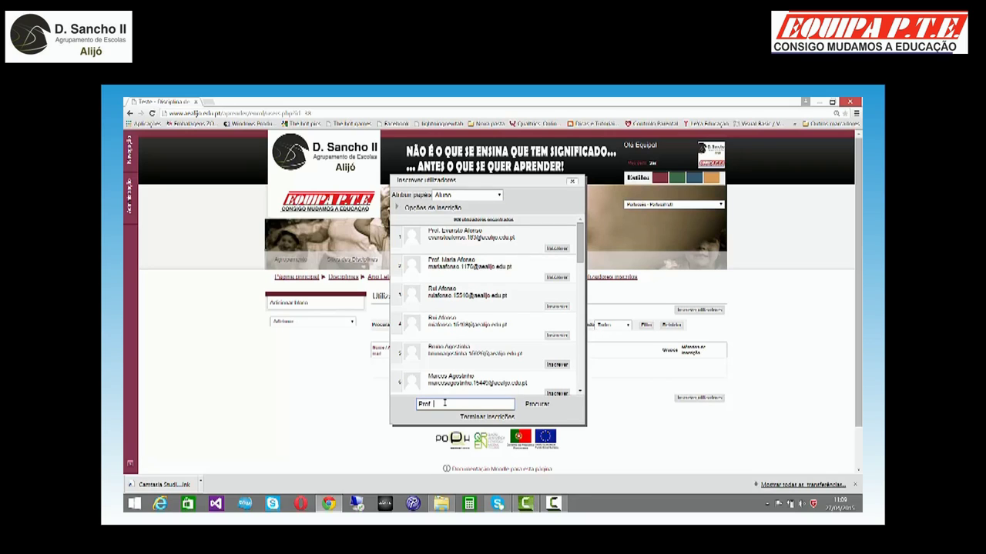
pyautogui.write('. Emanuel')
pyautogui.click(544, 405)
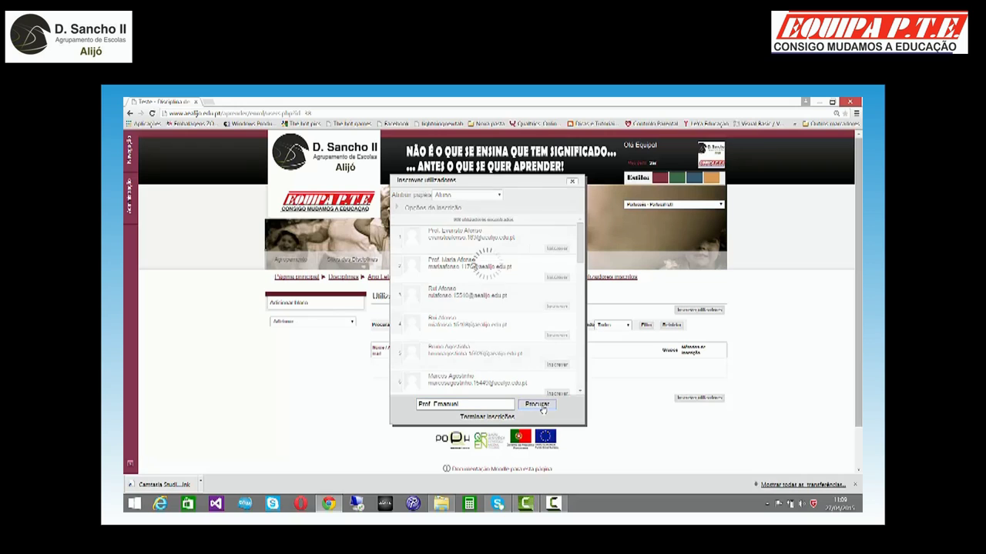
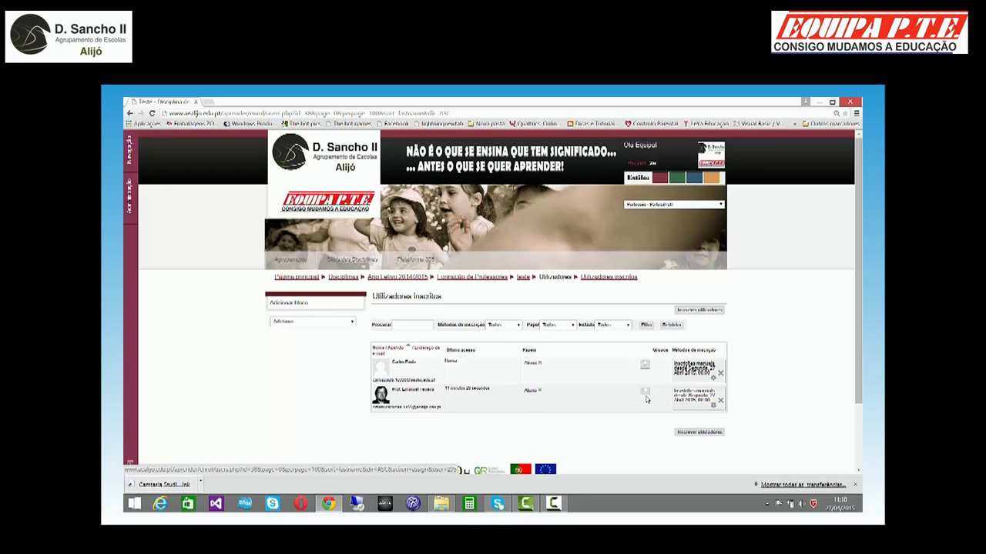
# Give the second user the Gestor role, remove it again, and reopen their role choices
pyautogui.click(643, 394)
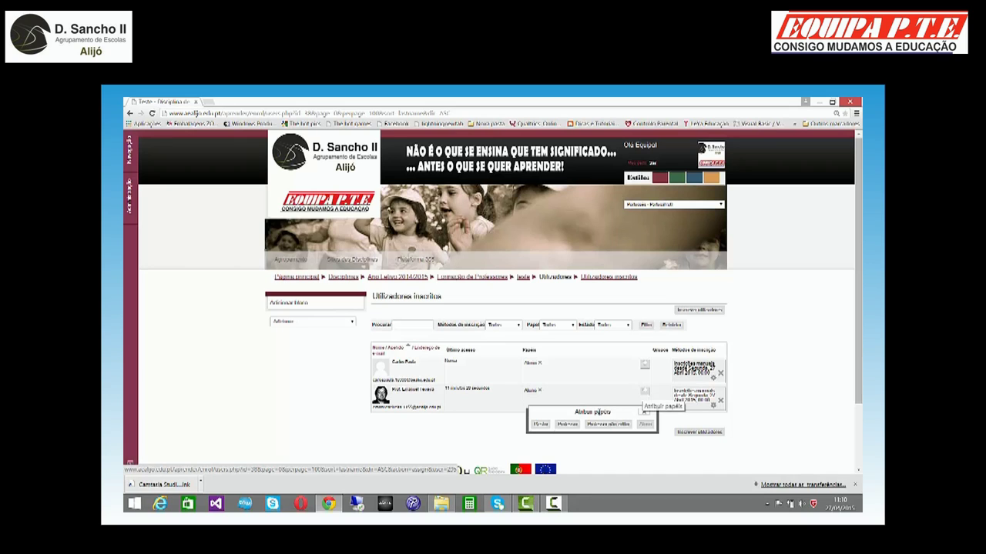
pyautogui.click(539, 424)
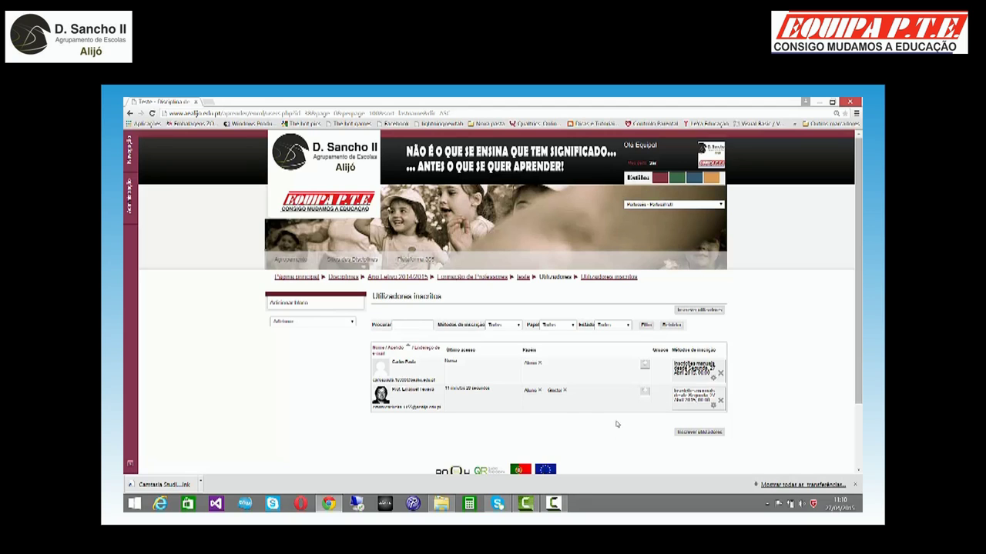
pyautogui.click(564, 391)
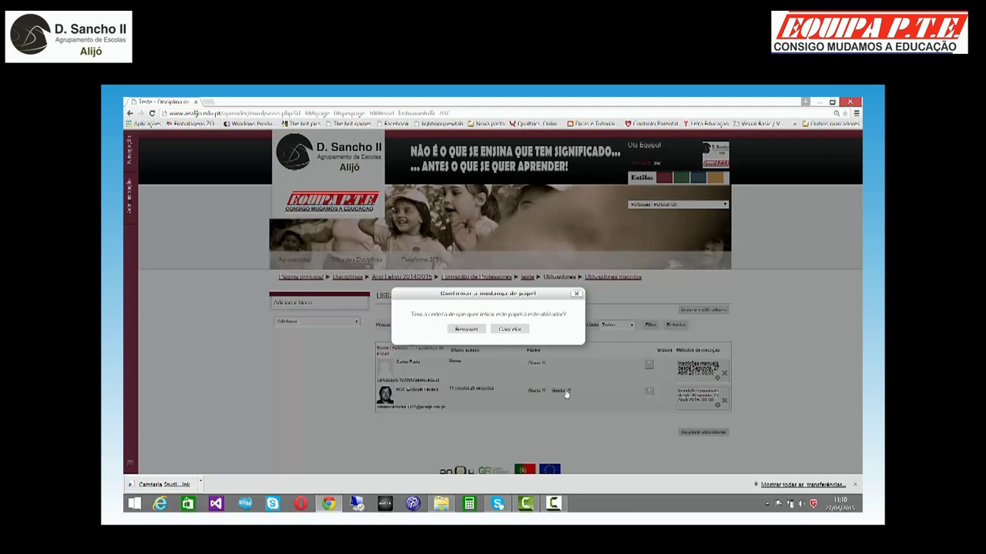
pyautogui.click(465, 330)
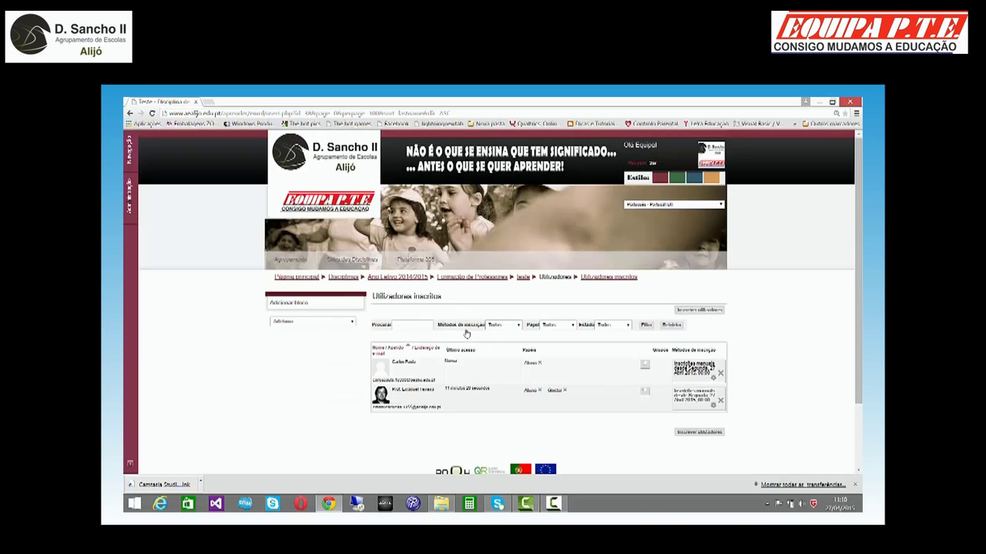
pyautogui.click(644, 393)
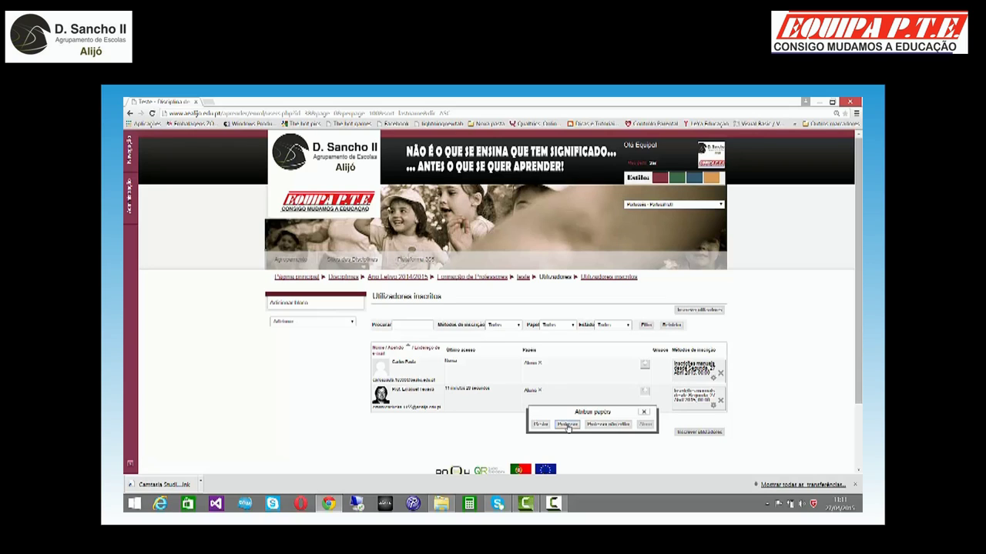
# Make the second user a Professor, remove their Aluno role, and return to Formação de Professores
pyautogui.click(568, 425)
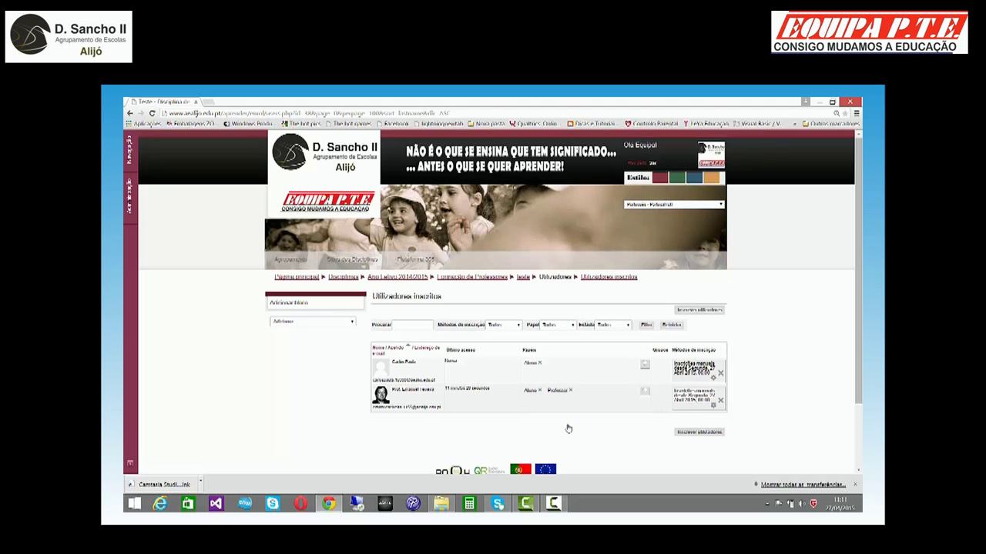
pyautogui.click(540, 391)
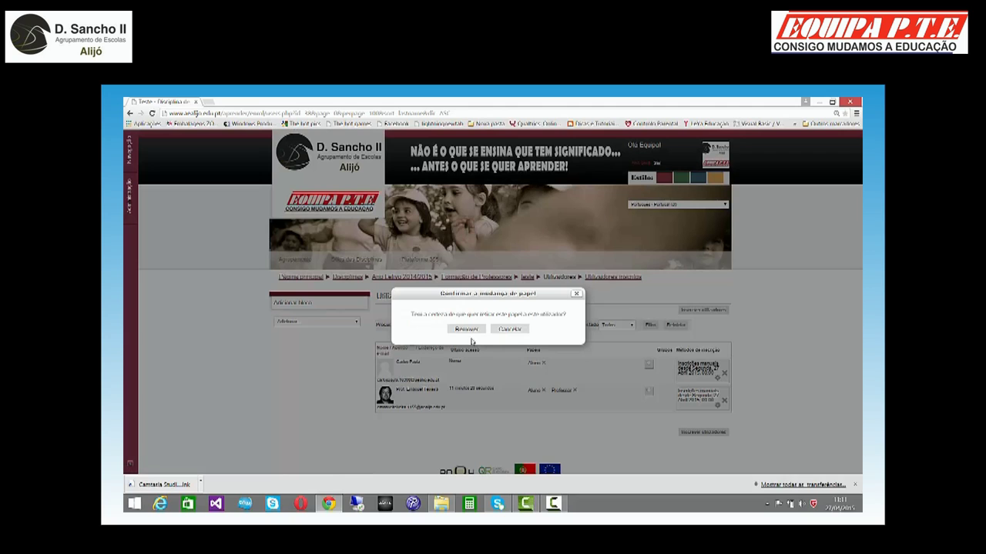
pyautogui.click(466, 329)
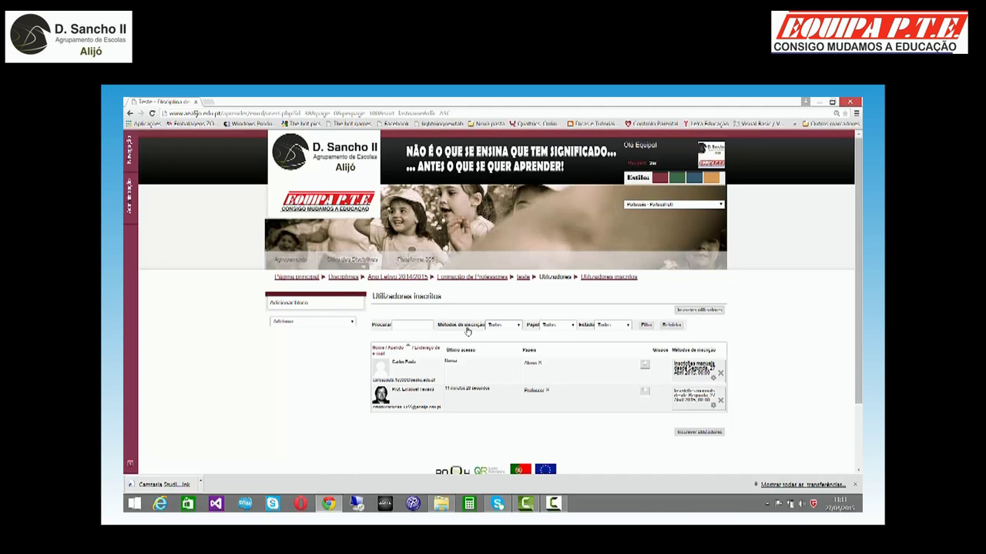
pyautogui.click(464, 278)
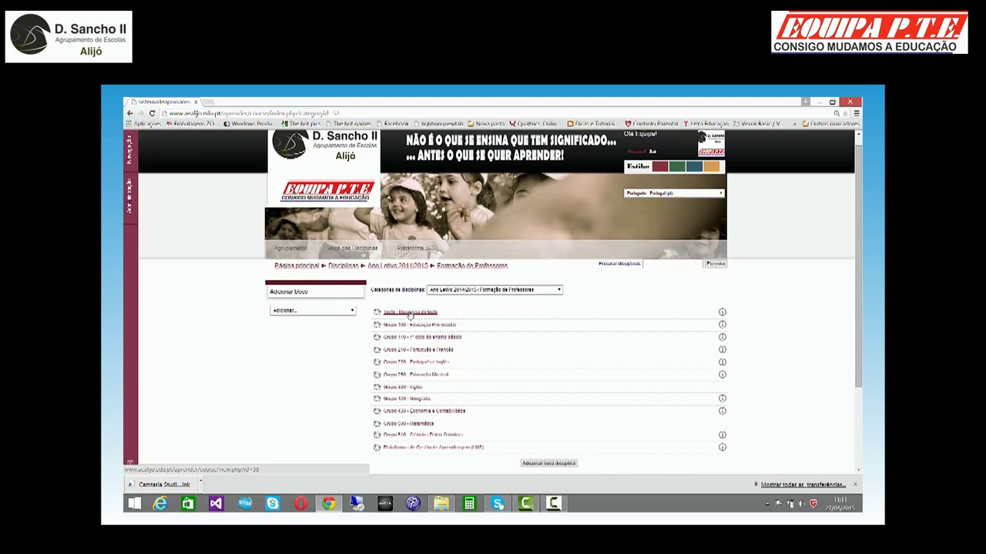
# Open the Teste course, then log out of the administrator account
pyautogui.click(409, 314)
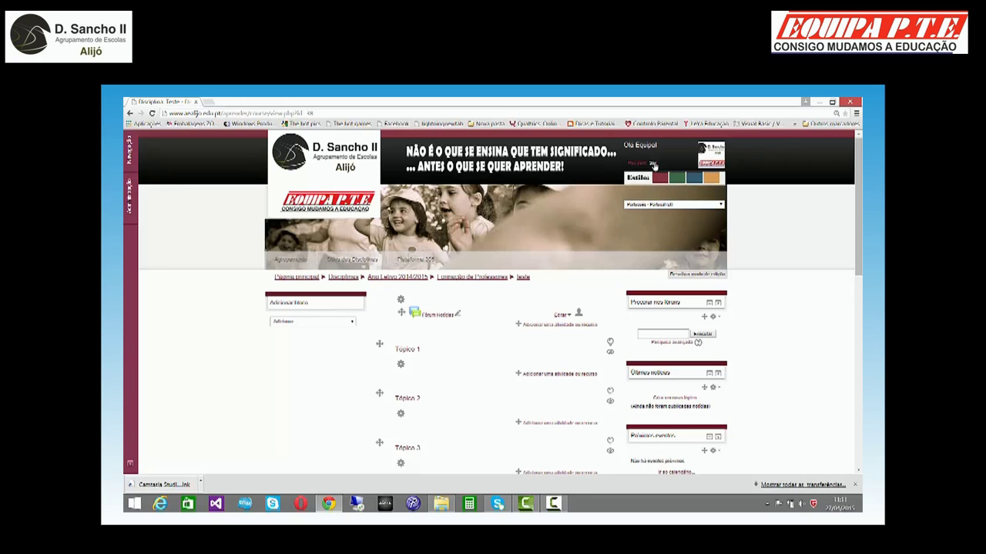
pyautogui.click(653, 165)
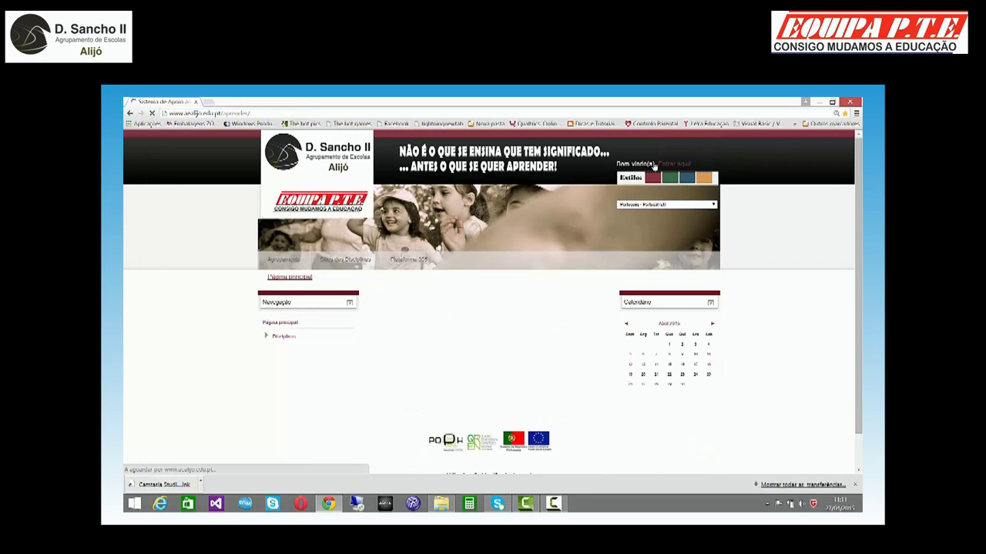
# Log in with the teacher's username and password and dismiss the message popup
pyautogui.click(671, 165)
pyautogui.doubleClick(499, 327)
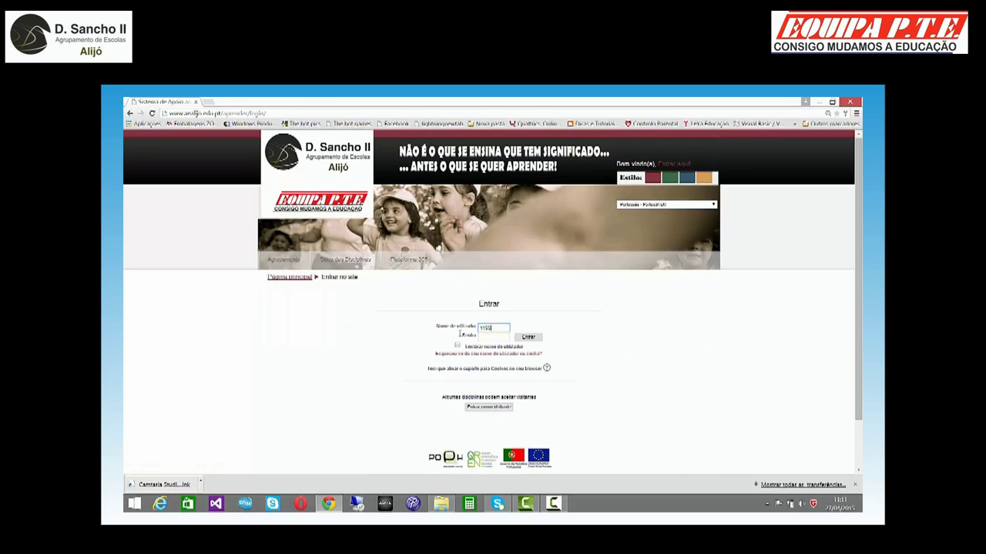
pyautogui.click(492, 338)
pyautogui.click(532, 341)
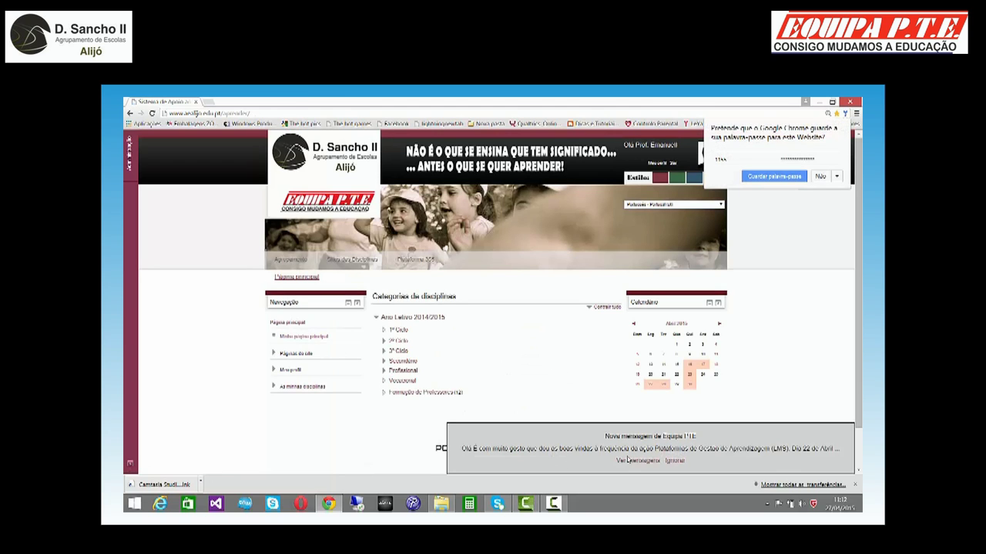
pyautogui.click(674, 461)
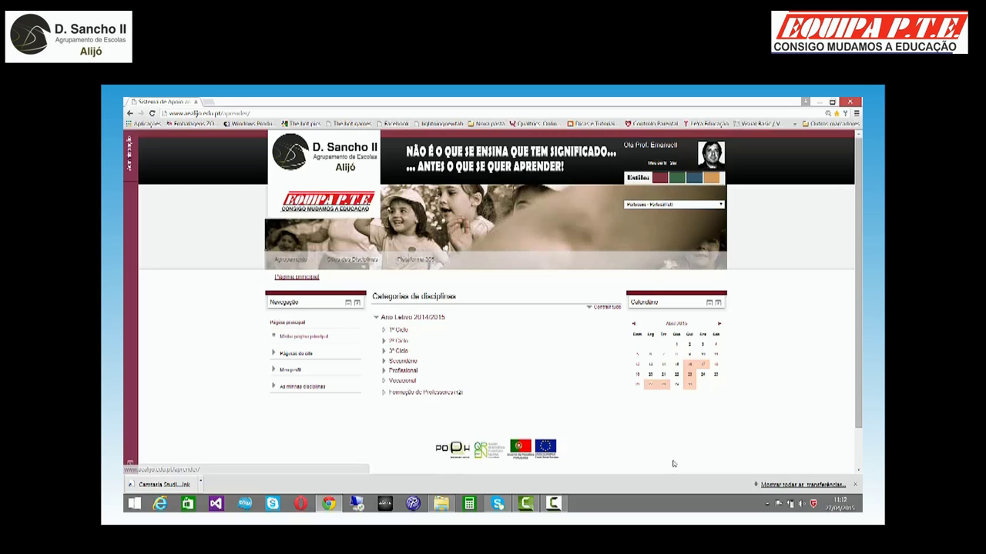
# Look into Grupo 100 under Formação de Professores, then open Teste - Disciplina de teste
pyautogui.click(440, 395)
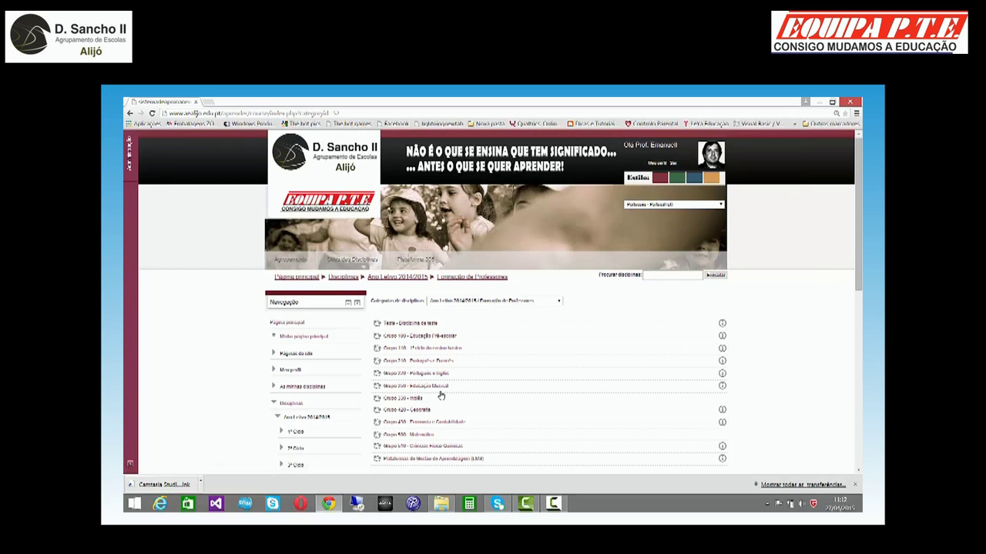
pyautogui.click(417, 338)
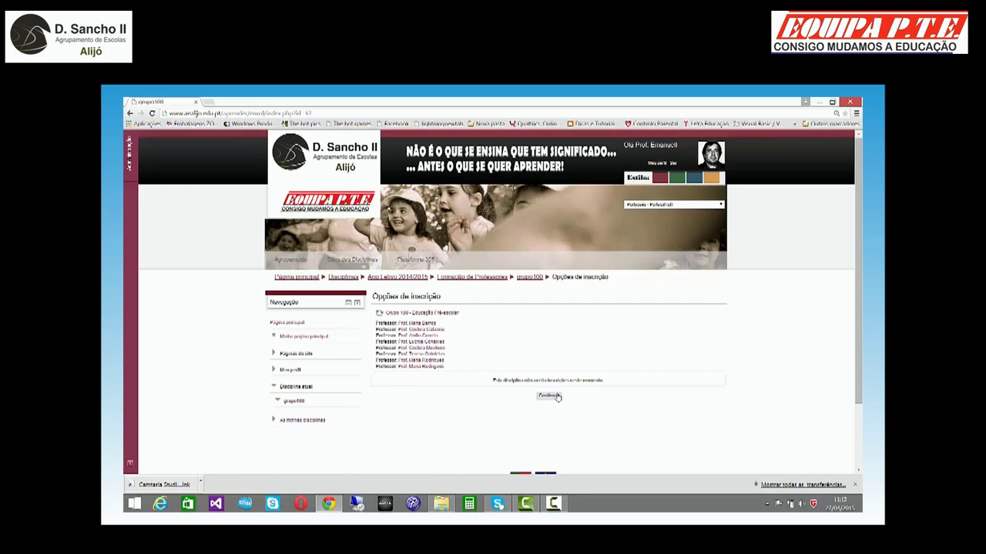
pyautogui.click(475, 280)
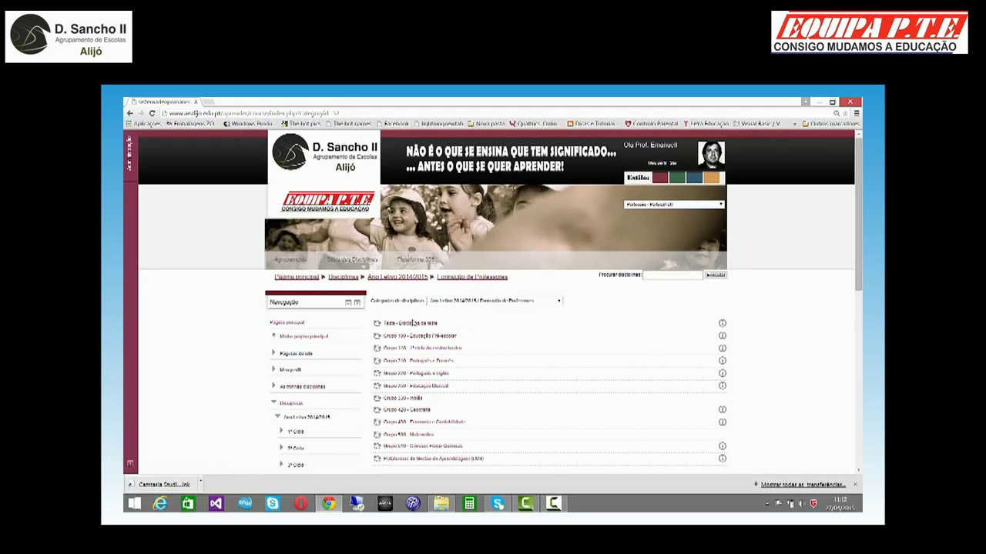
pyautogui.click(412, 324)
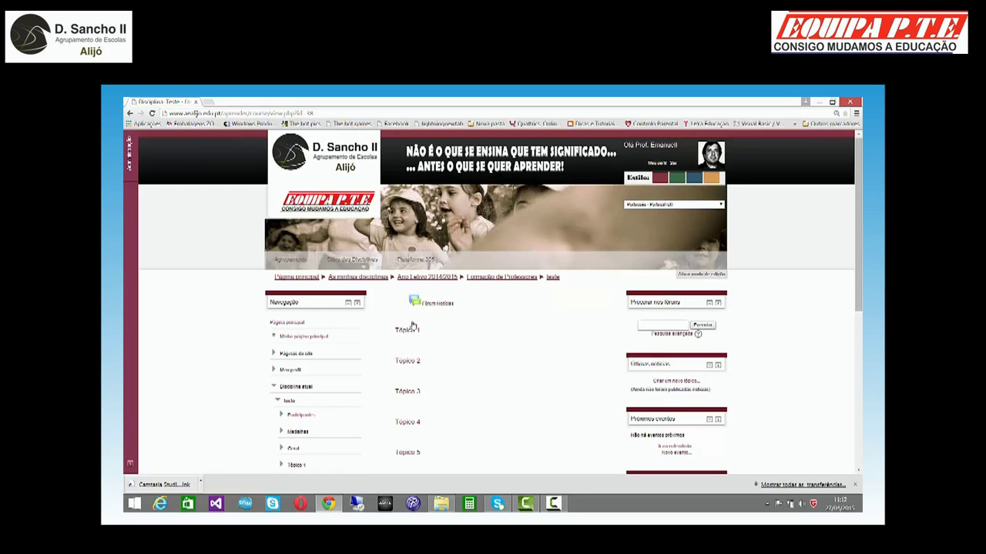
# Turn on editing mode in the Teste course and open its Fórum notícias
pyautogui.click(701, 275)
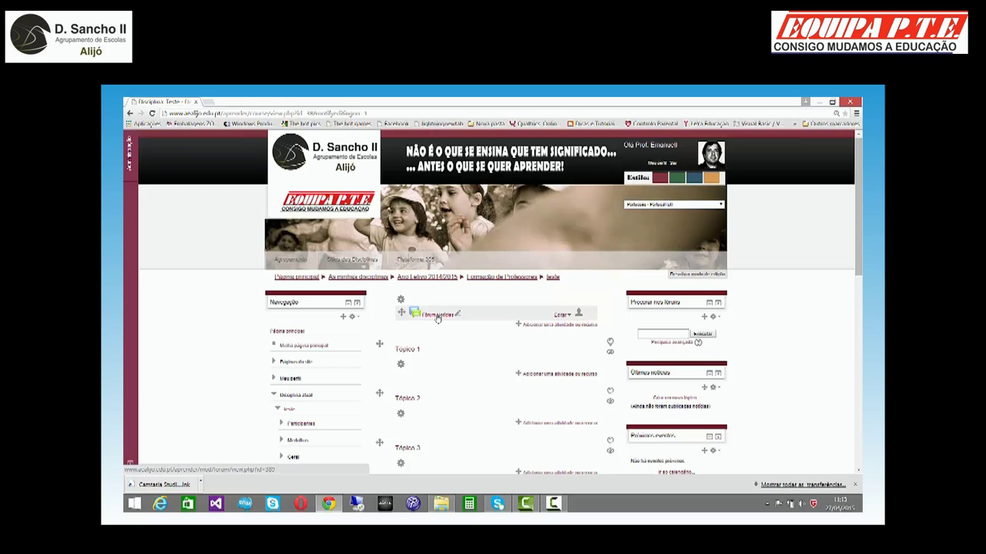
pyautogui.click(437, 316)
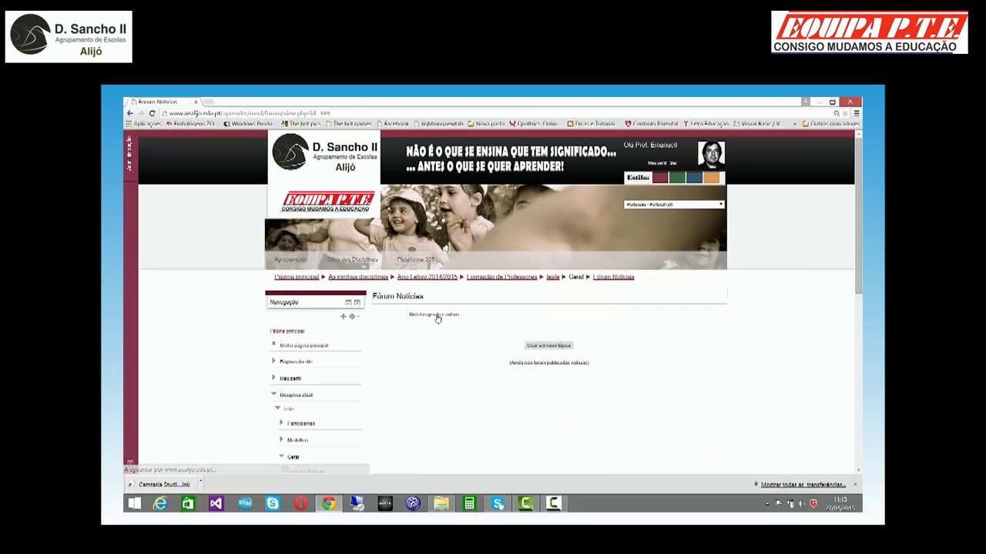
# Post a new news-forum topic with subject 'Teste' and a short test message
pyautogui.click(548, 346)
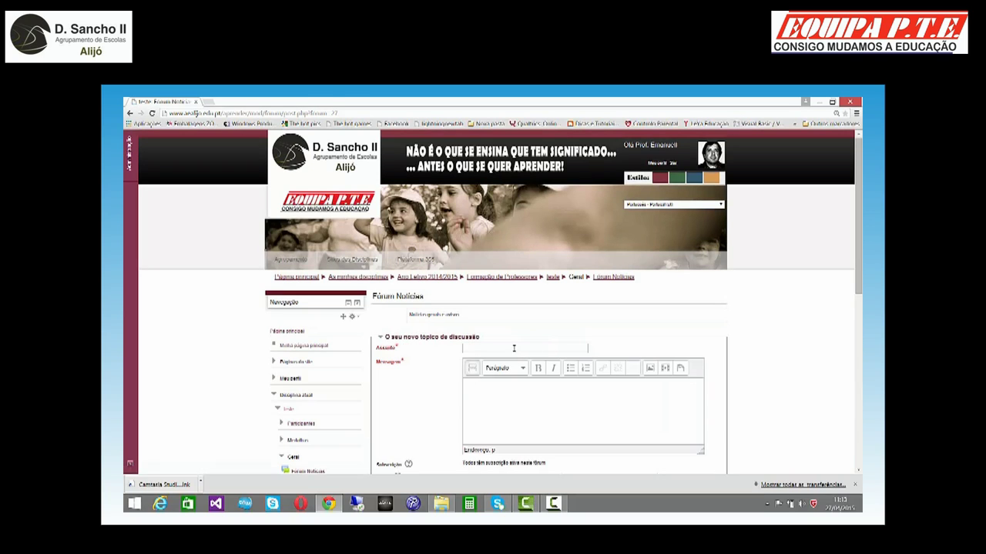
pyautogui.click(514, 350)
pyautogui.write('Teste - Co')
pyautogui.press('BackSpace')
pyautogui.press('BackSpace')
pyautogui.press('BackSpace')
pyautogui.click(490, 396)
pyautogui.write('Teste Teste')
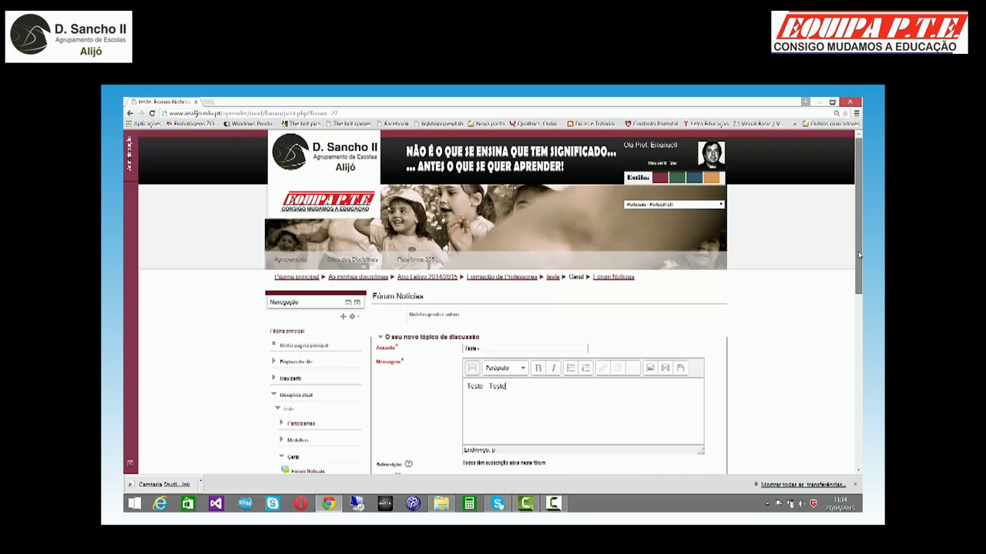
pyautogui.scroll(-2, 856, 256)
pyautogui.scroll(-3, 502, 311)
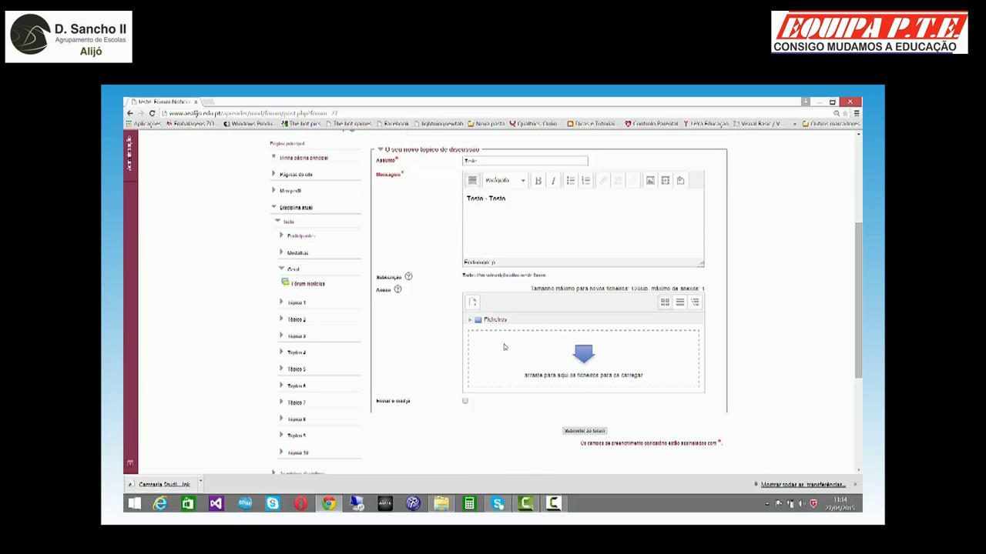
pyautogui.click(577, 434)
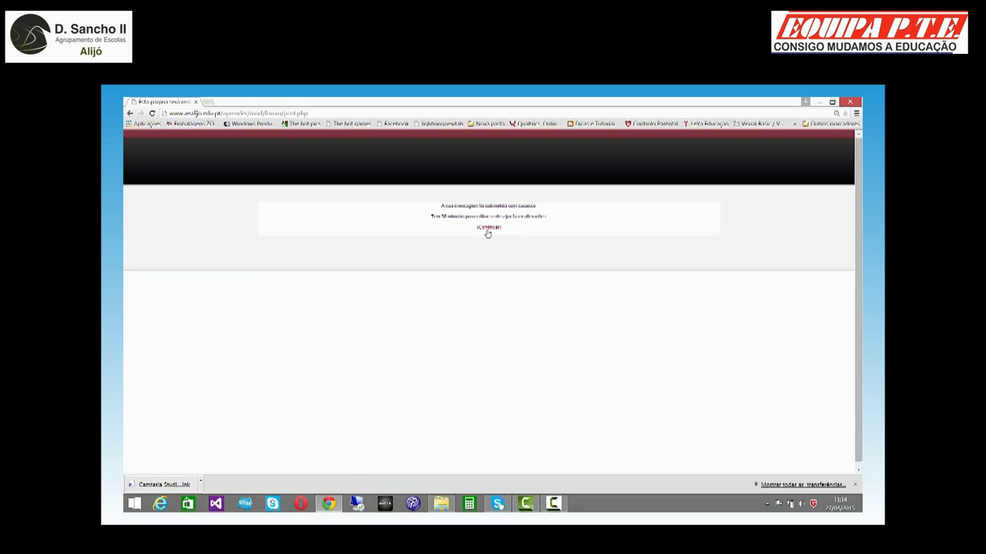
# Return to the forum's topic list and pause the screen recording
pyautogui.click(488, 228)
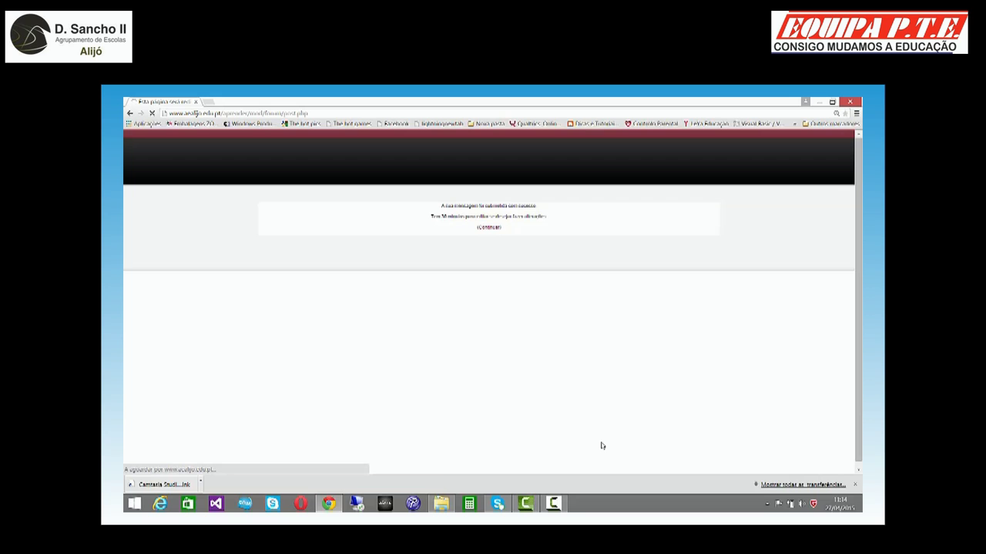
pyautogui.click(767, 504)
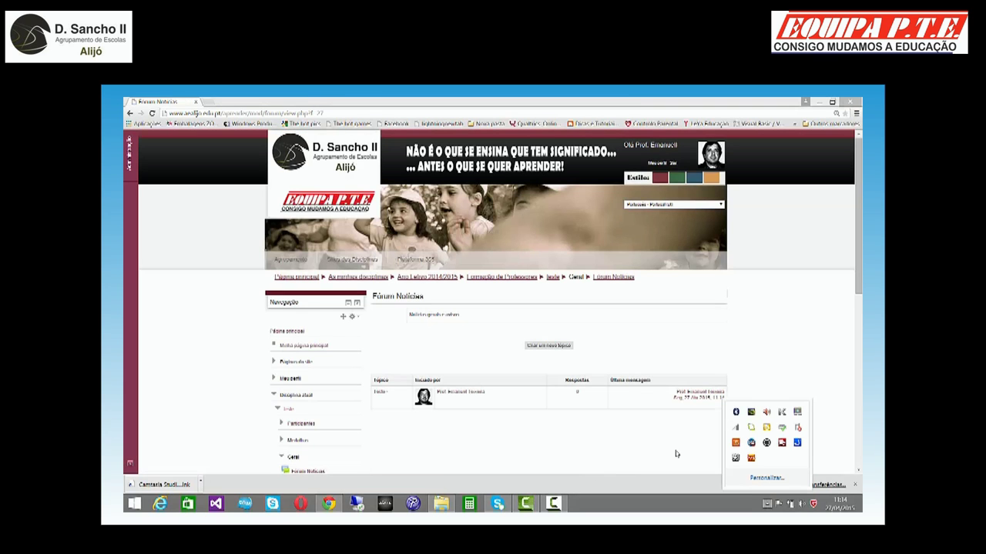
pyautogui.click(553, 504)
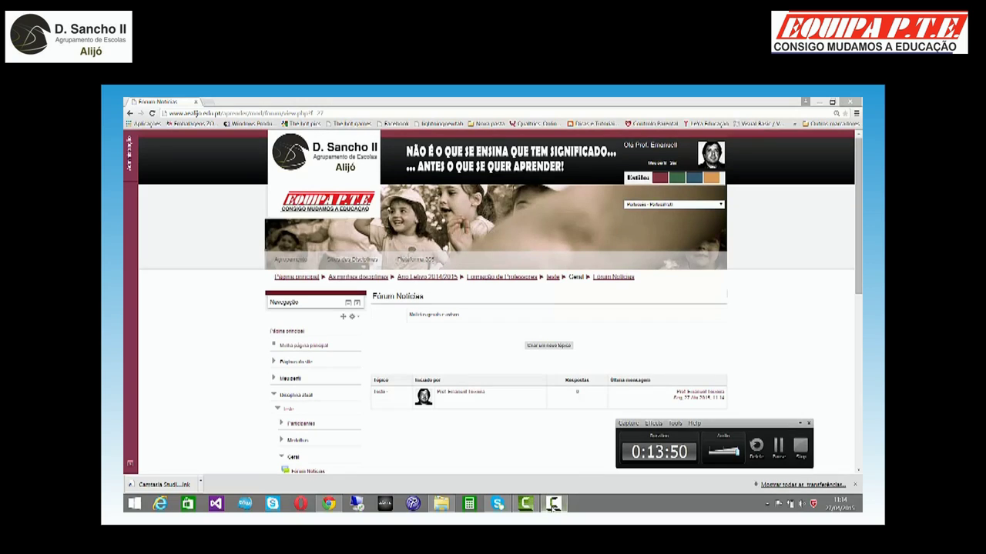
pyautogui.click(800, 446)
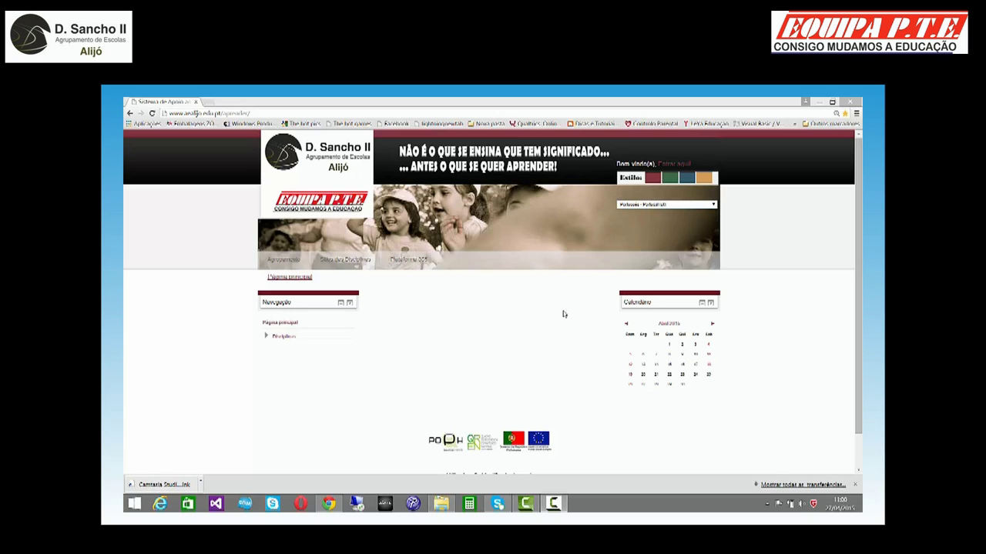
# Open the LMS course under Disciplinas › 2014/2015 › Formação de Professores and sign in as administrator
pyautogui.click(267, 336)
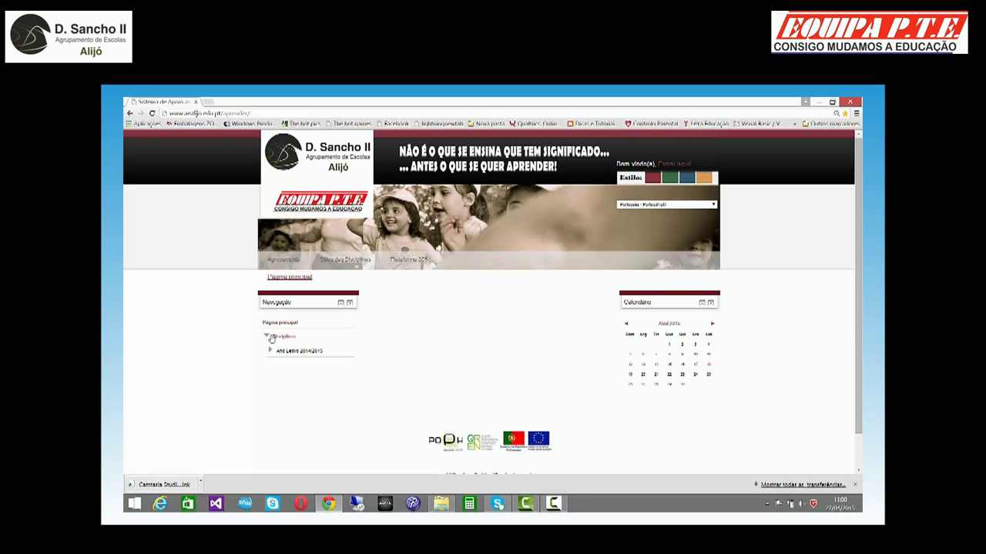
pyautogui.click(276, 351)
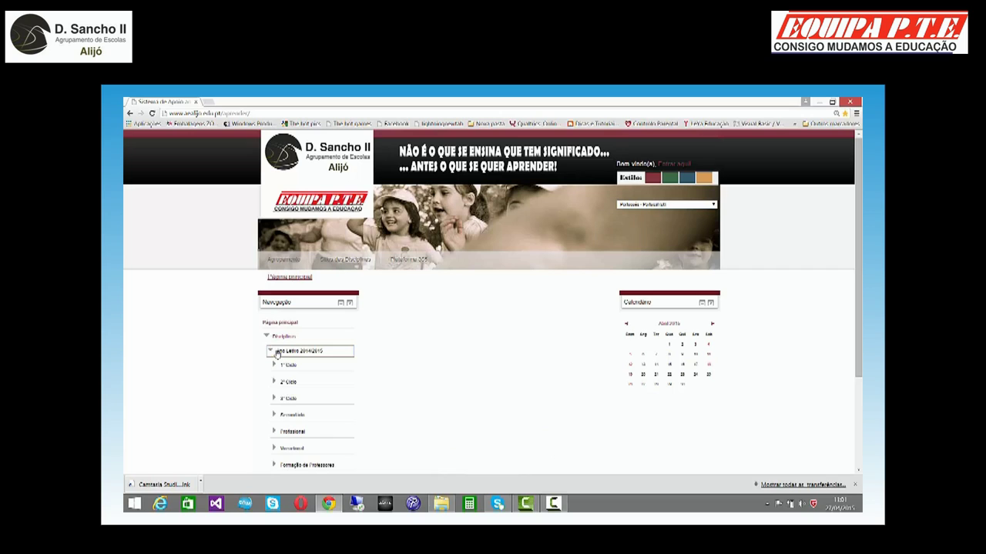
pyautogui.click(295, 466)
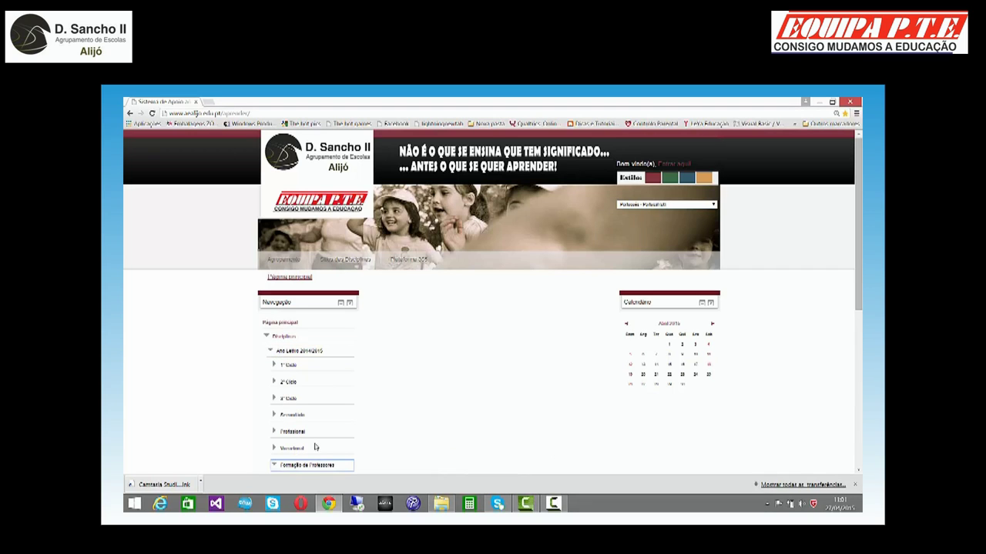
pyautogui.scroll(-1, 295, 468)
pyautogui.scroll(-5, 364, 402)
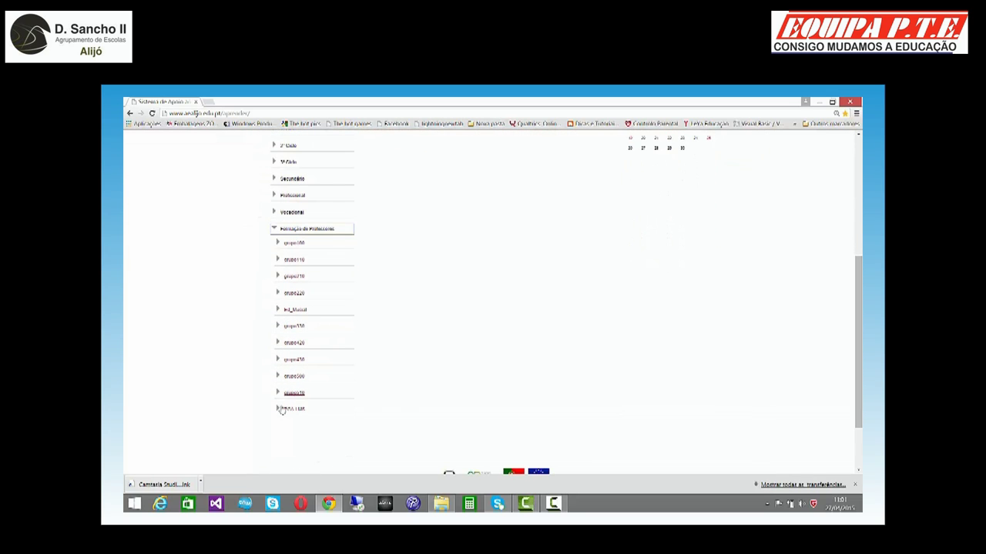
pyautogui.click(291, 411)
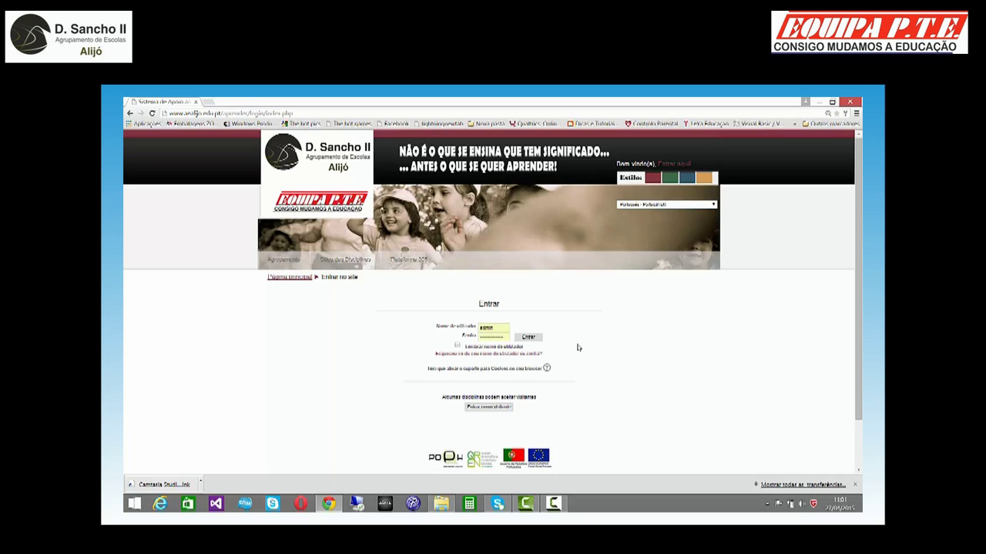
pyautogui.click(529, 338)
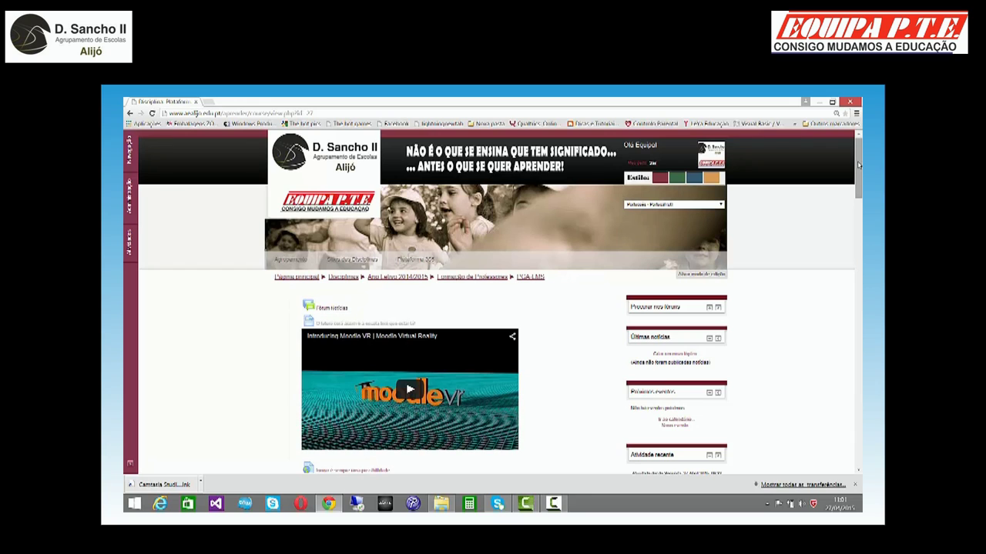
# Scroll through the LMS course page, turn on editing mode, and go up to its category
pyautogui.moveTo(858, 174); pyautogui.dragTo(858, 435)
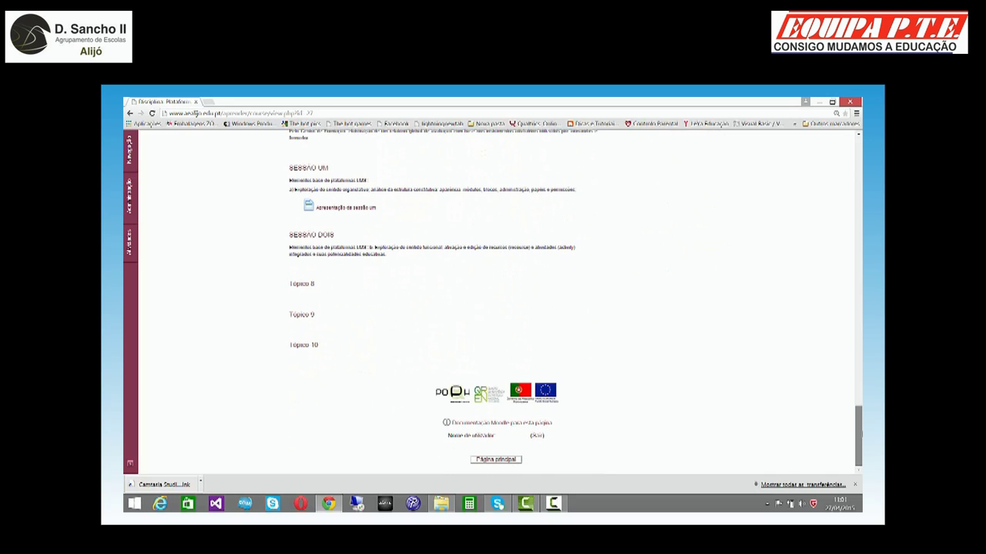
pyautogui.moveTo(860, 434); pyautogui.dragTo(806, 180)
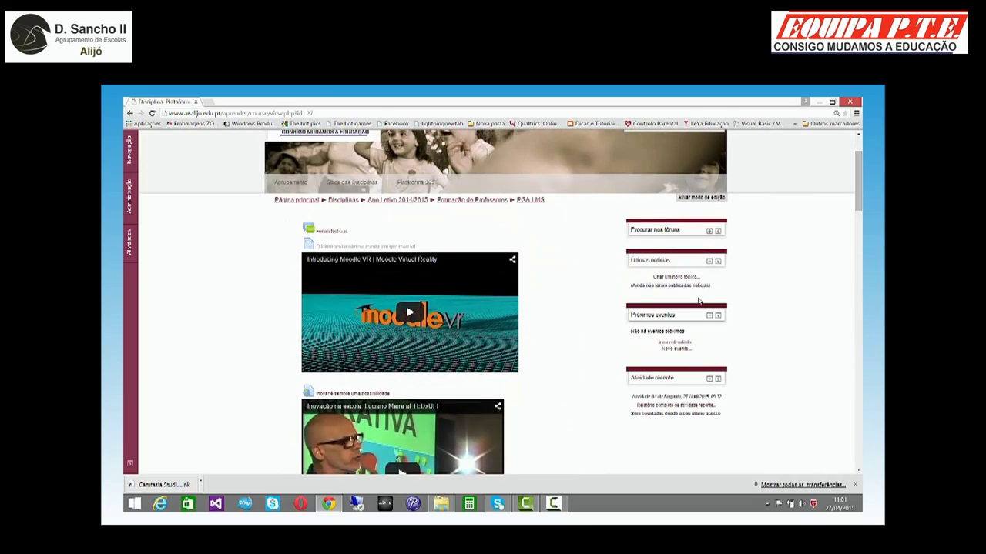
pyautogui.click(701, 198)
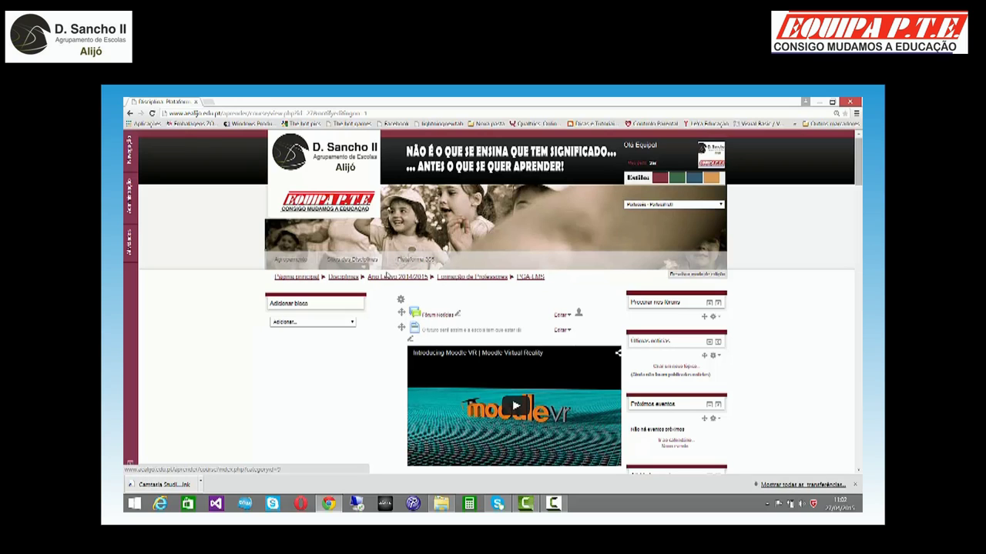
pyautogui.click(458, 281)
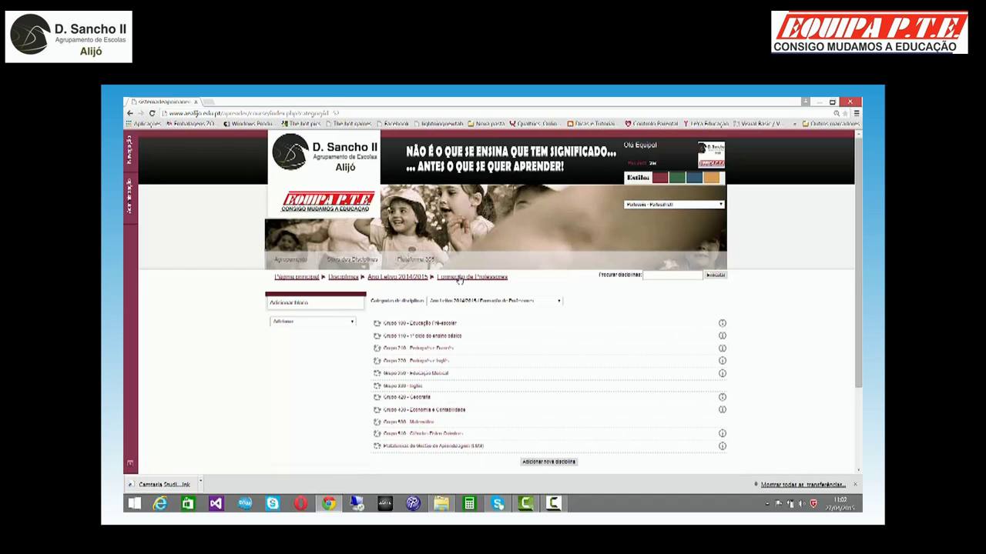
# Go to Ano Letivo 2014/2015 > Formação de Professores and start a new course there
pyautogui.click(410, 278)
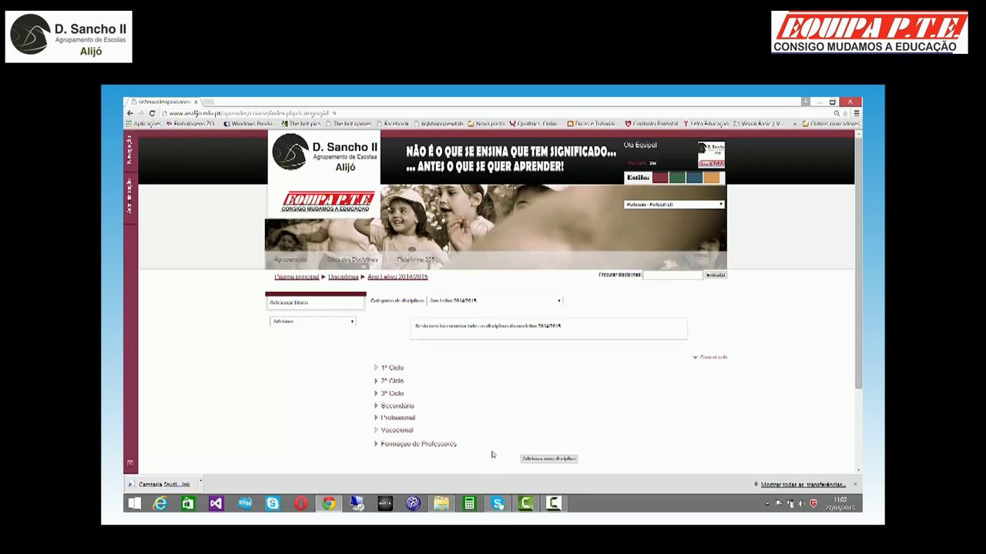
pyautogui.click(434, 445)
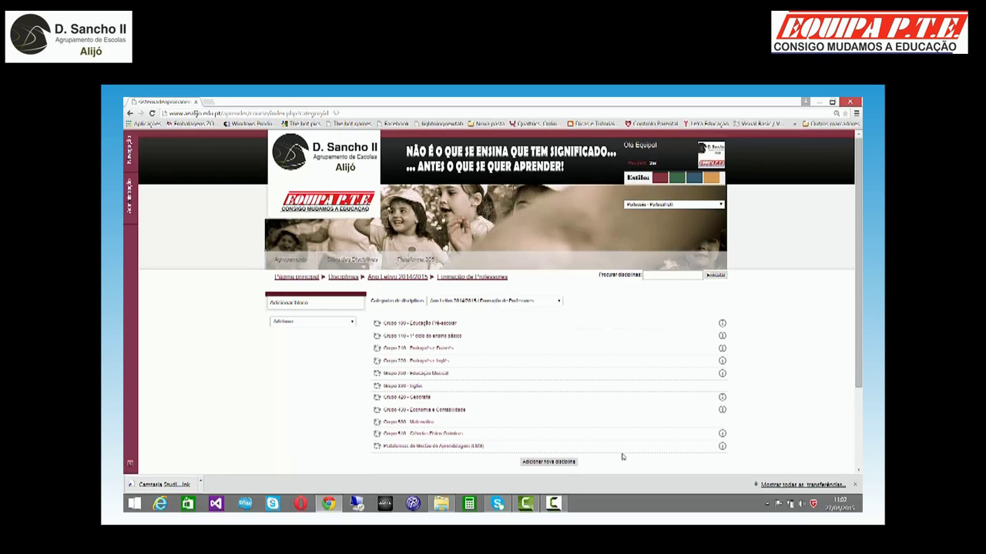
pyautogui.click(548, 462)
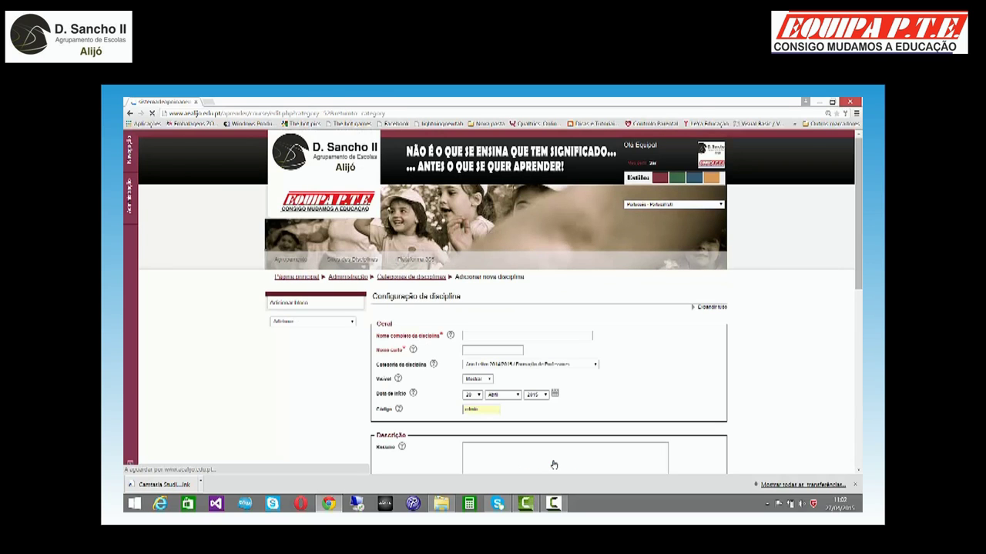
# Enter a test full name and short name 'teste', keep visibility Mostrar, and clear the ID number
pyautogui.click(522, 335)
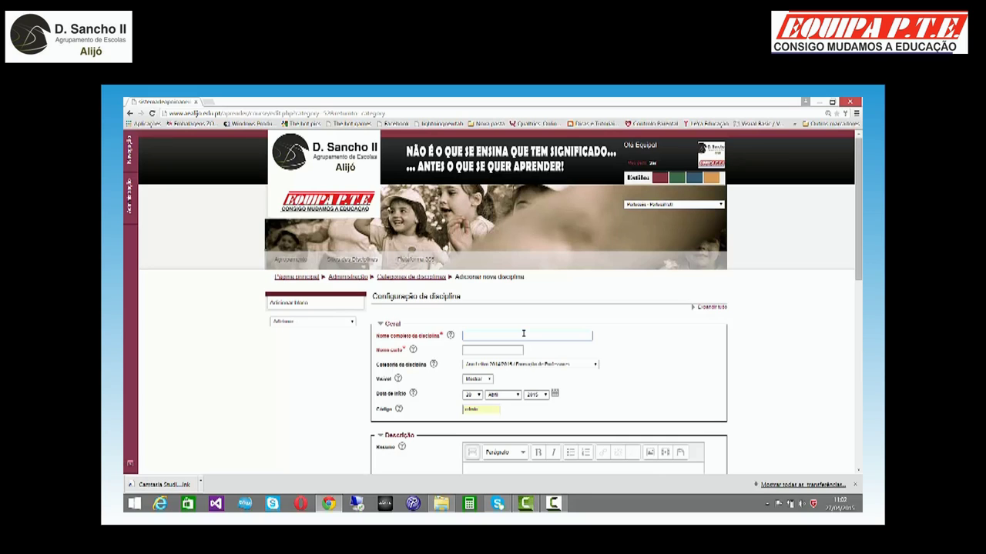
pyautogui.write('Test')
pyautogui.write('Riol')
pyautogui.write('ina de In')
pyautogui.click(503, 350)
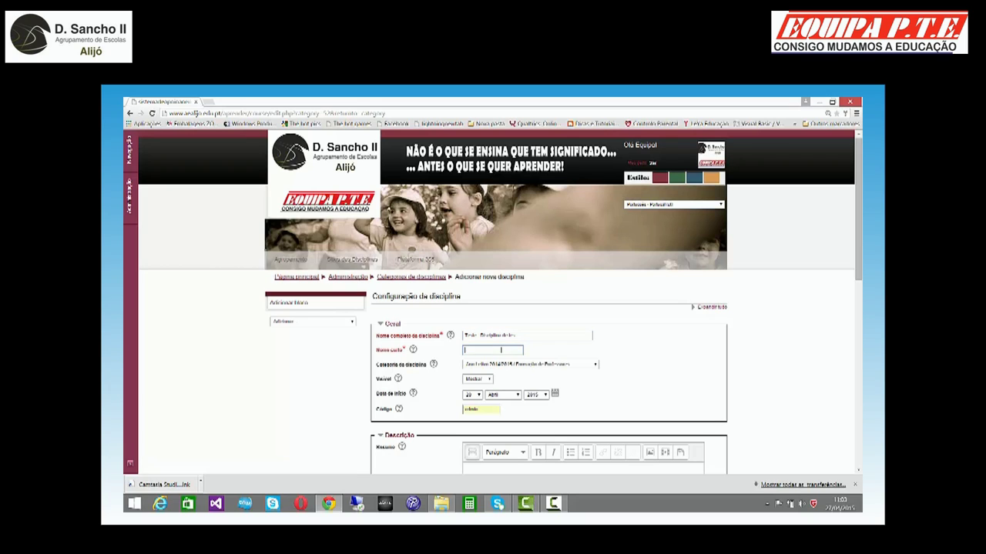
pyautogui.write('teste')
pyautogui.click(487, 381)
pyautogui.click(482, 394)
pyautogui.click(481, 411)
pyautogui.press('BackSpace')
pyautogui.moveTo(858, 247); pyautogui.dragTo(859, 285)
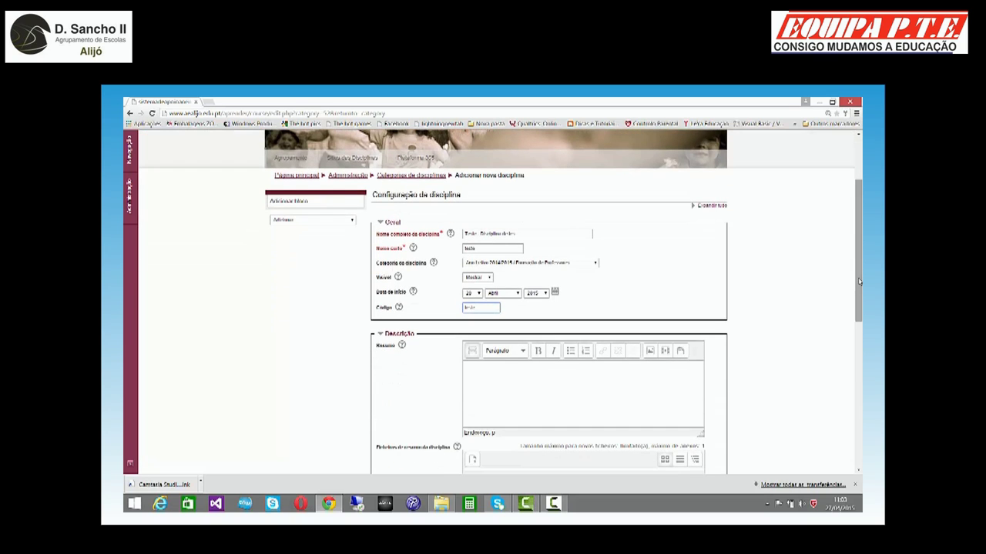
# Write the summary 'Esta disciplina não tem efeitos práticos.' and fix the misspelling in 'práticos'
pyautogui.click(549, 367)
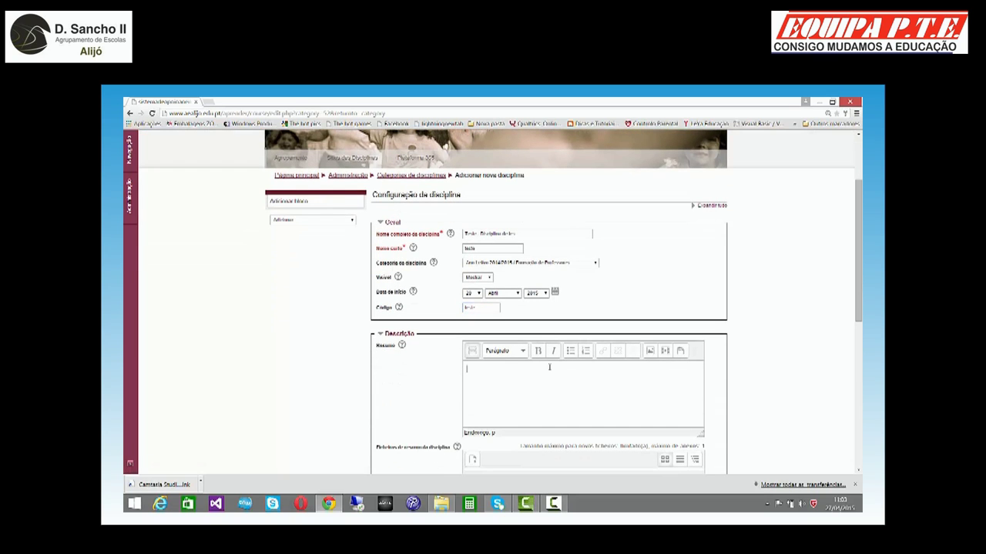
pyautogui.write('Este do')
pyautogui.write('ciplina')
pyautogui.press('BackSpace')
pyautogui.press('BackSpace')
pyautogui.press('BackSpace')
pyautogui.press('BackSpace')
pyautogui.press('BackSpace')
pyautogui.press('BackSpace')
pyautogui.press('BackSpace')
pyautogui.press('BackSpace')
pyautogui.write('isciplina nao')
pyautogui.press('BackSpace')
pyautogui.press('BackSpace')
pyautogui.write('ão tem efeitos')
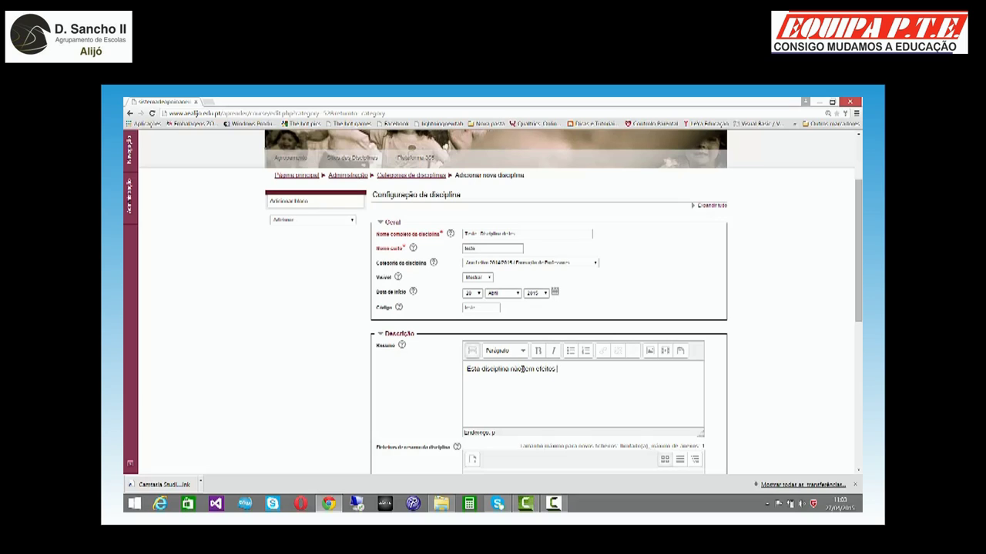
pyautogui.write(' práticos.')
pyautogui.rightClick(566, 370)
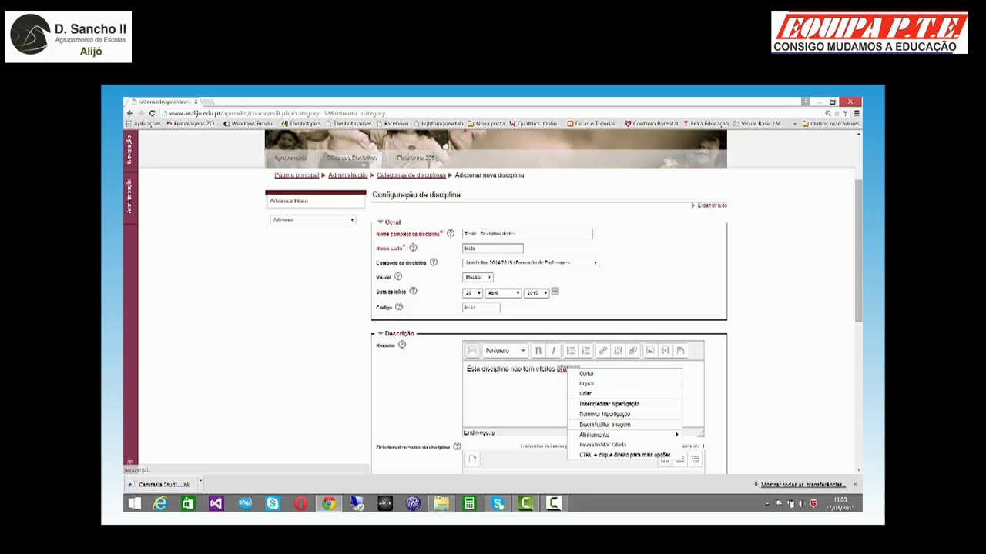
pyautogui.press('Escape')
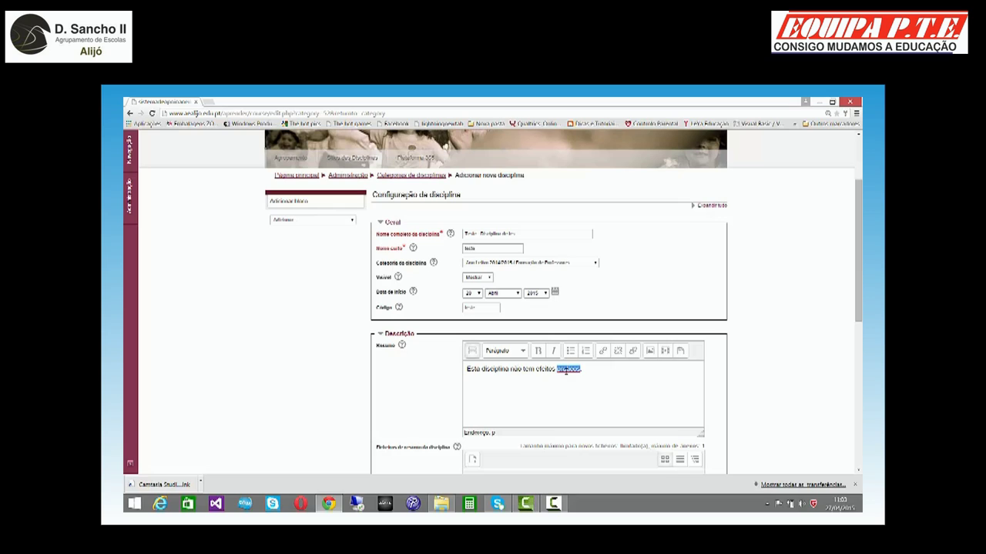
pyautogui.rightClick(566, 370)
pyautogui.press('Escape')
pyautogui.click(567, 371)
pyautogui.press('BackSpace')
pyautogui.write('r')
# Set the course format to Formato Tópicos under Formato da disciplina
pyautogui.moveTo(859, 285); pyautogui.dragTo(859, 353)
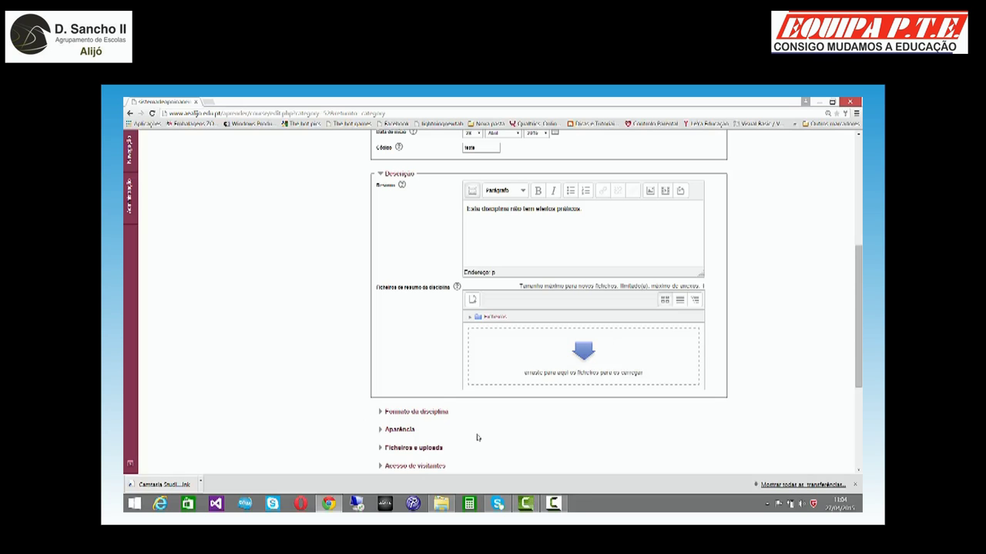
pyautogui.moveTo(859, 349); pyautogui.dragTo(860, 398)
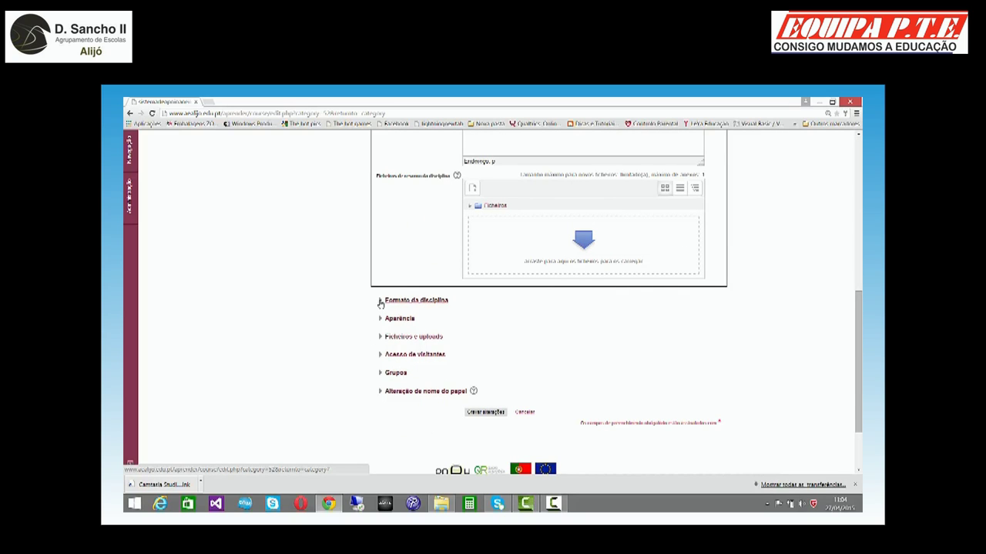
pyautogui.click(379, 302)
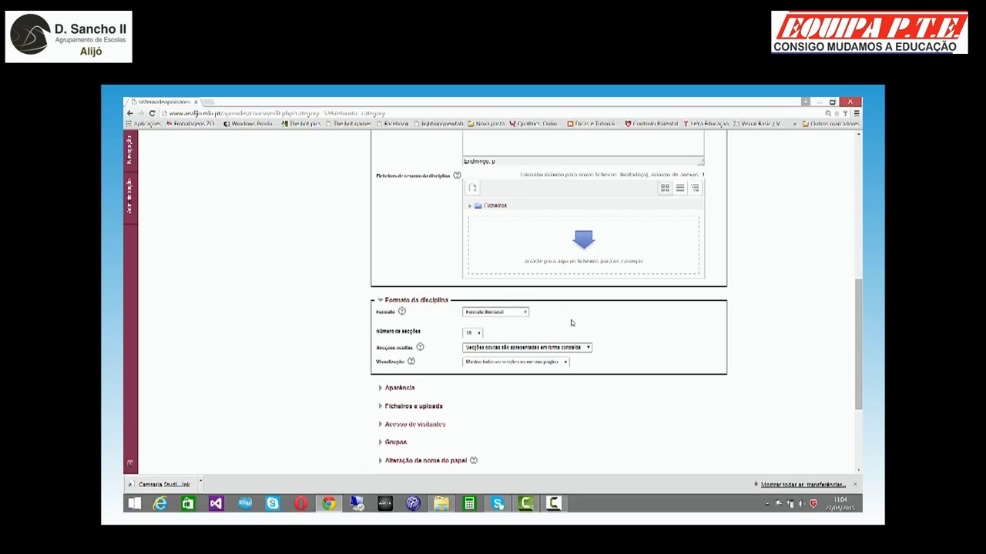
pyautogui.click(525, 313)
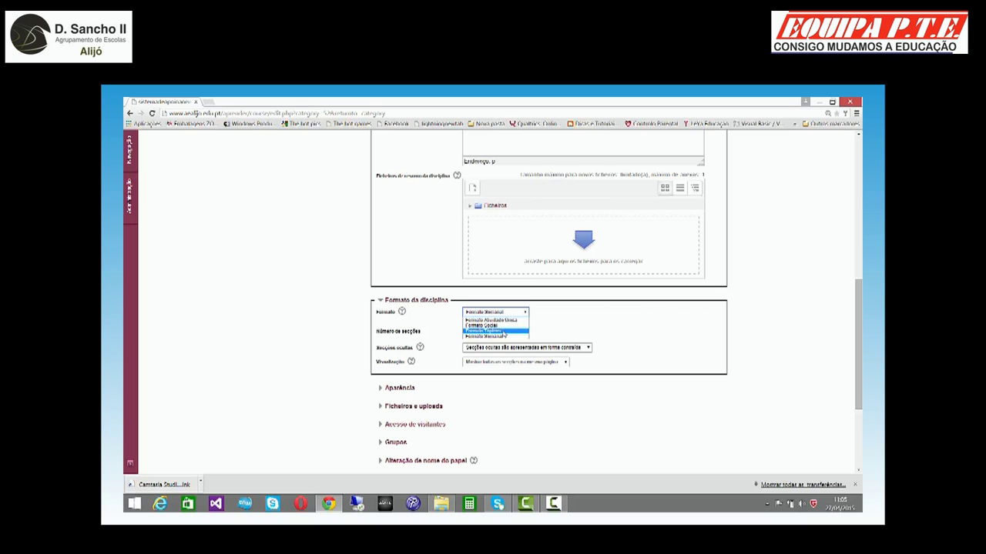
pyautogui.click(503, 331)
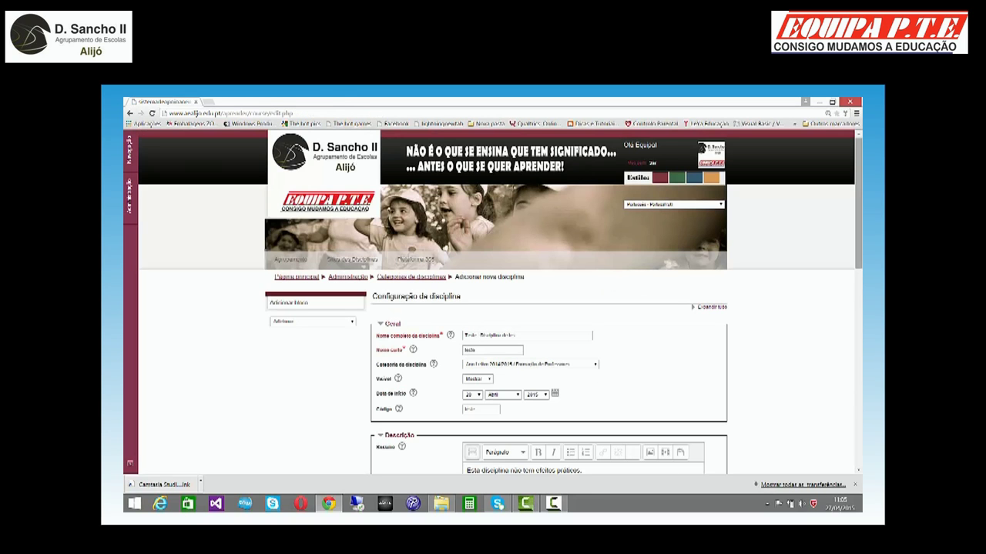
pyautogui.moveTo(860, 200); pyautogui.dragTo(860, 377)
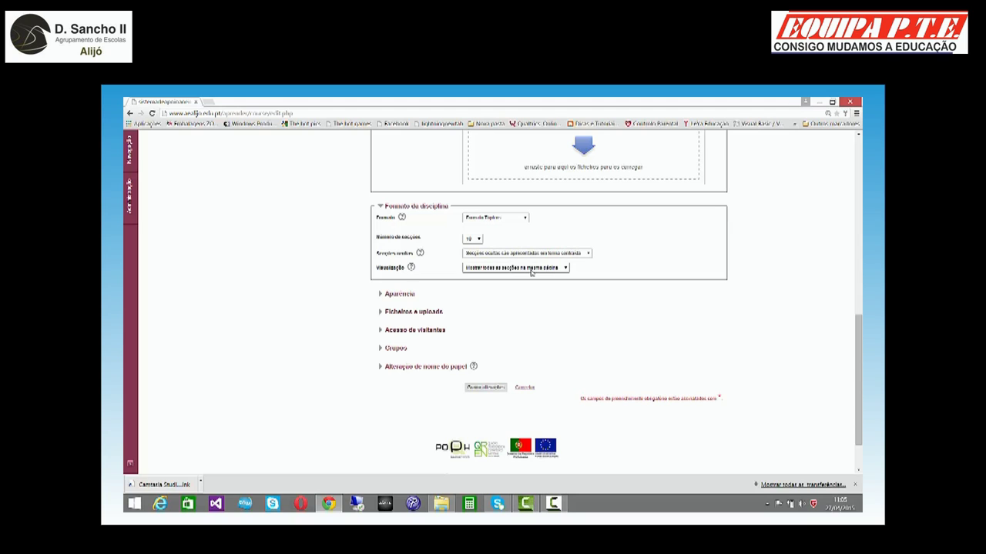
# Show all sections on one page and leave the course language unforced
pyautogui.click(531, 270)
pyautogui.click(532, 274)
pyautogui.click(379, 296)
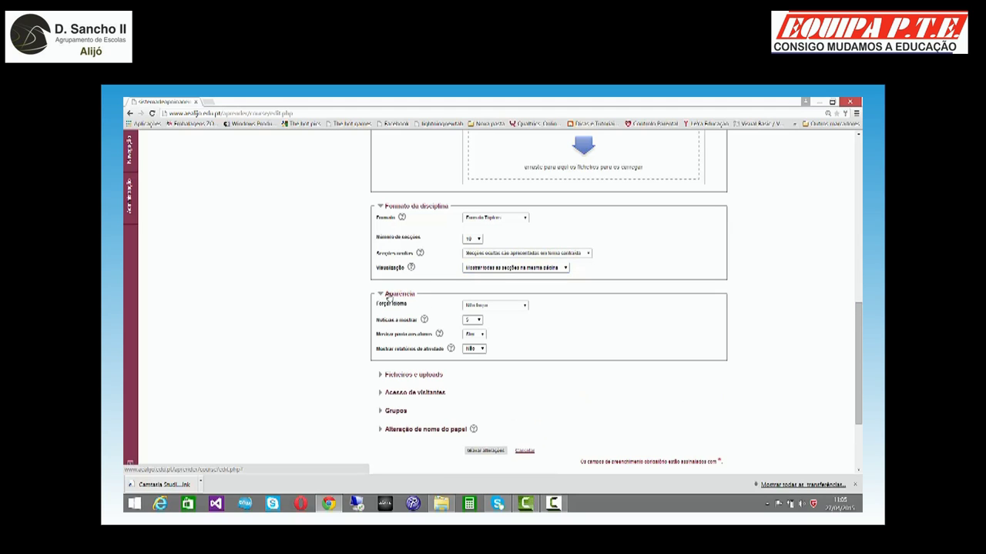
pyautogui.click(526, 306)
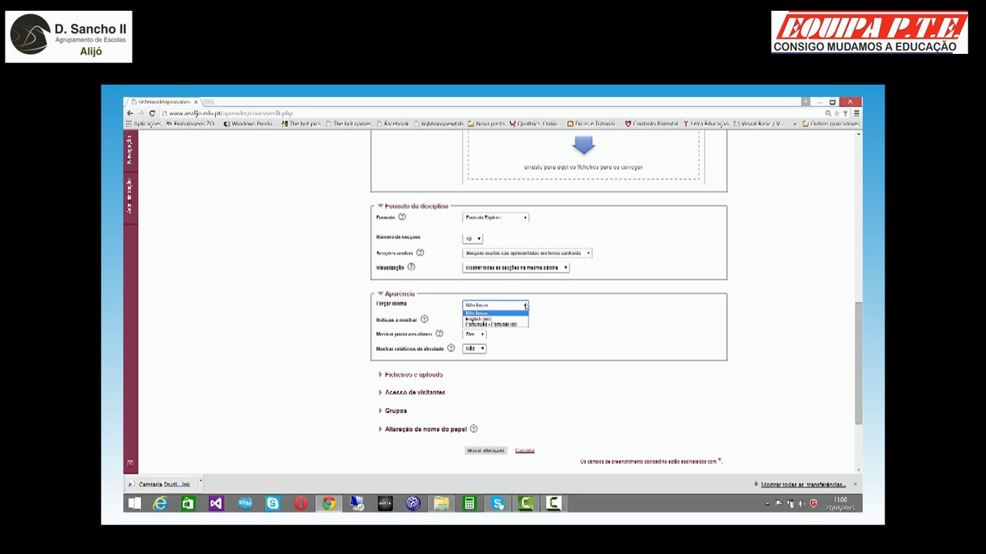
pyautogui.click(526, 306)
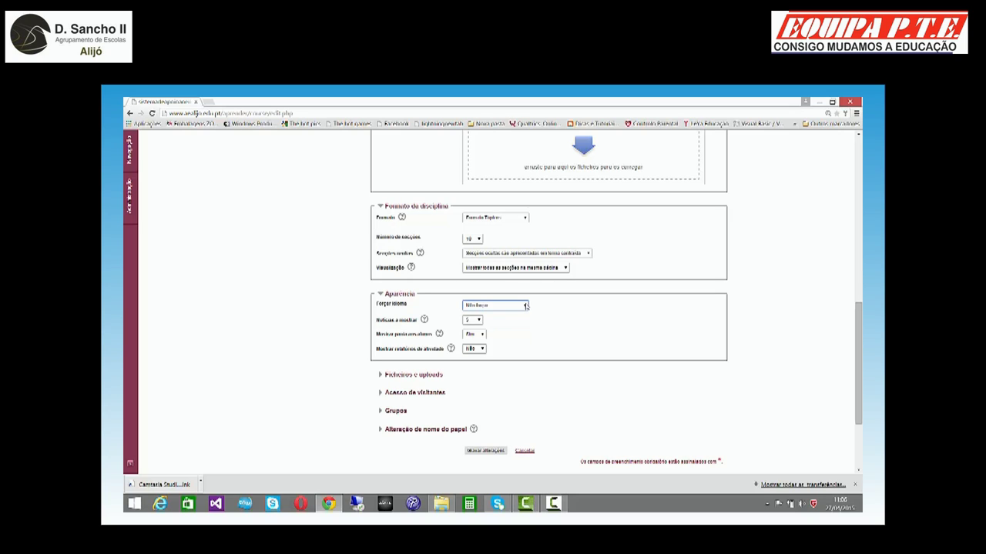
# Keep 5 news items, the student display setting unchanged, and activity reports at Não
pyautogui.click(478, 321)
pyautogui.click(479, 324)
pyautogui.click(483, 336)
pyautogui.click(485, 336)
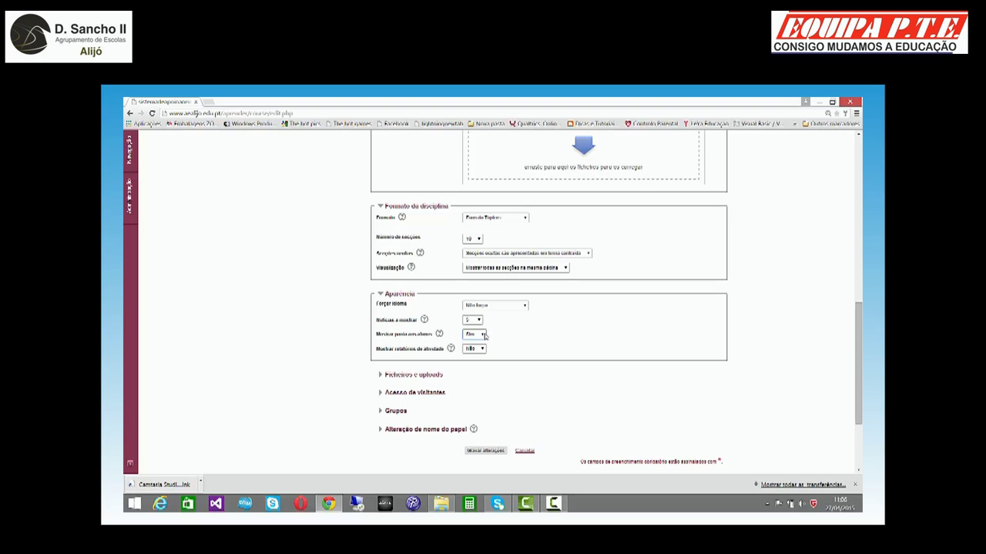
pyautogui.click(483, 350)
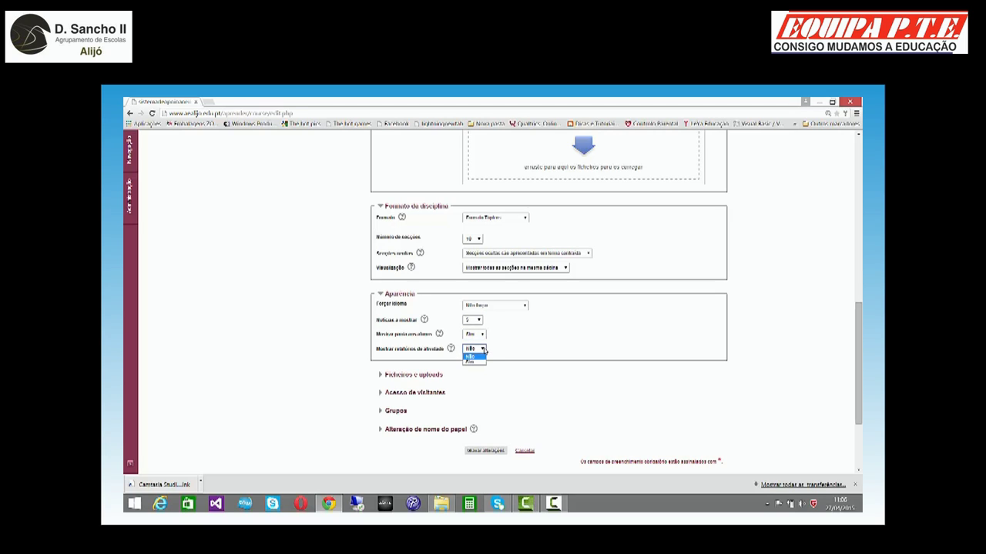
pyautogui.click(484, 351)
pyautogui.click(484, 350)
pyautogui.click(472, 359)
pyautogui.click(381, 376)
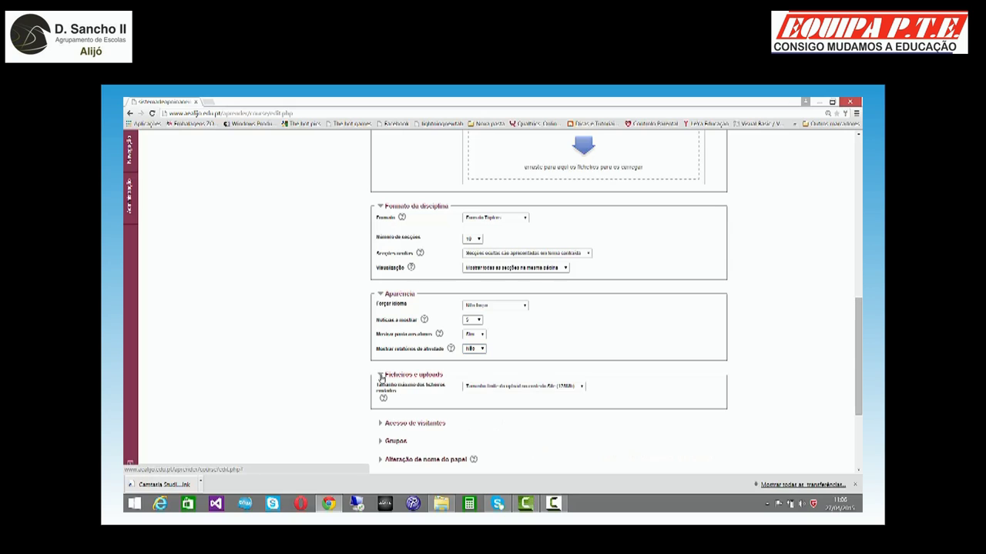
# Keep the maximum upload size at the site limit, then expand guest access settings
pyautogui.click(583, 387)
pyautogui.click(583, 387)
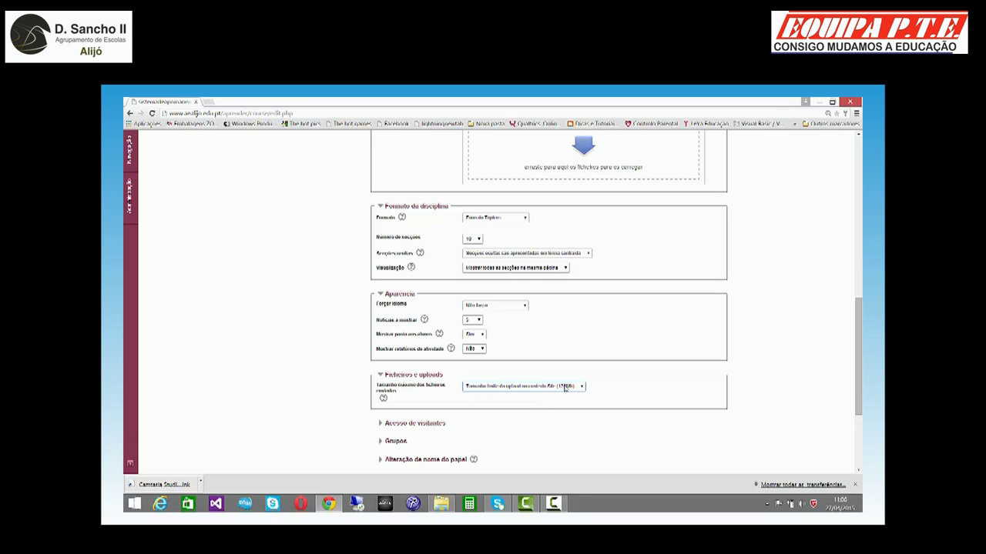
pyautogui.click(565, 387)
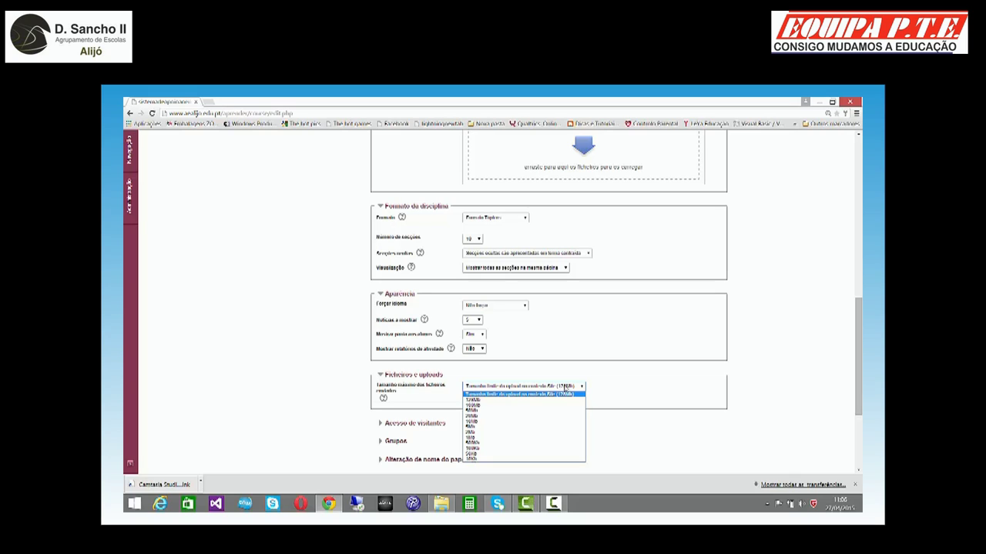
pyautogui.click(566, 387)
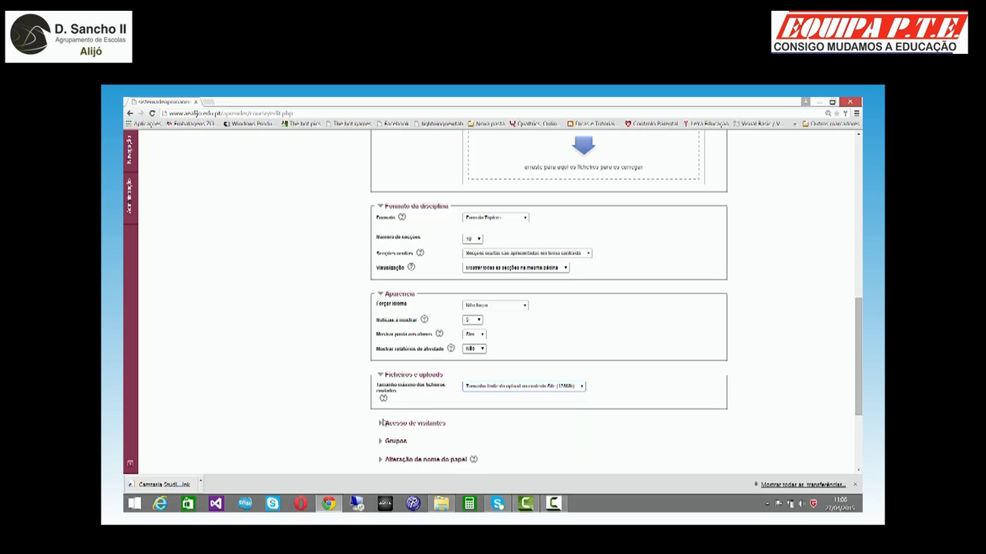
pyautogui.click(382, 425)
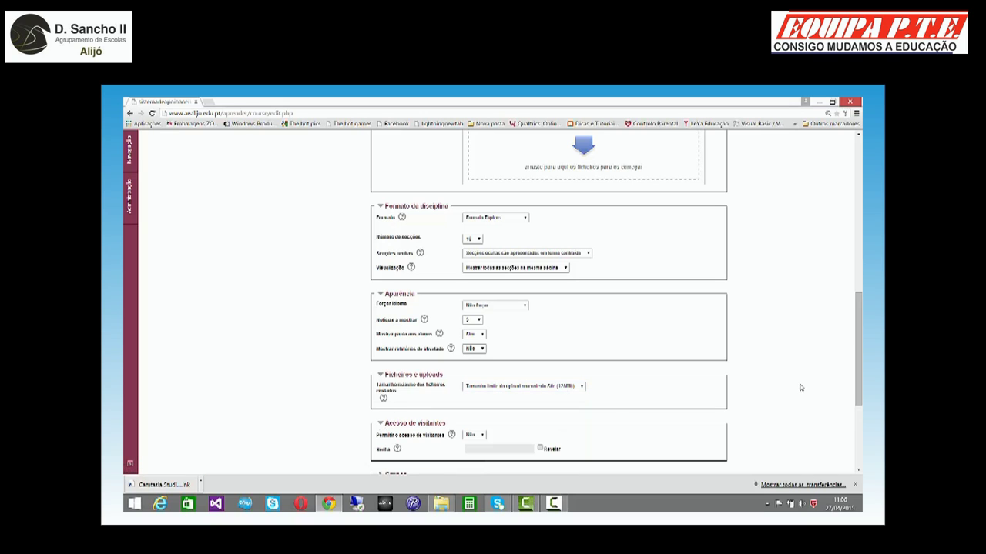
pyautogui.moveTo(860, 335); pyautogui.dragTo(860, 377)
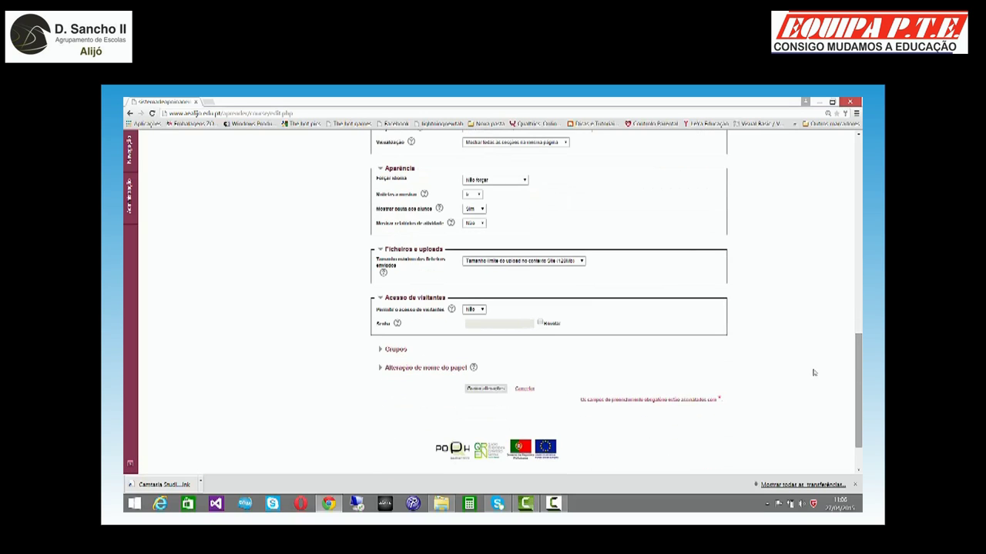
pyautogui.click(483, 310)
pyautogui.click(478, 319)
pyautogui.click(475, 323)
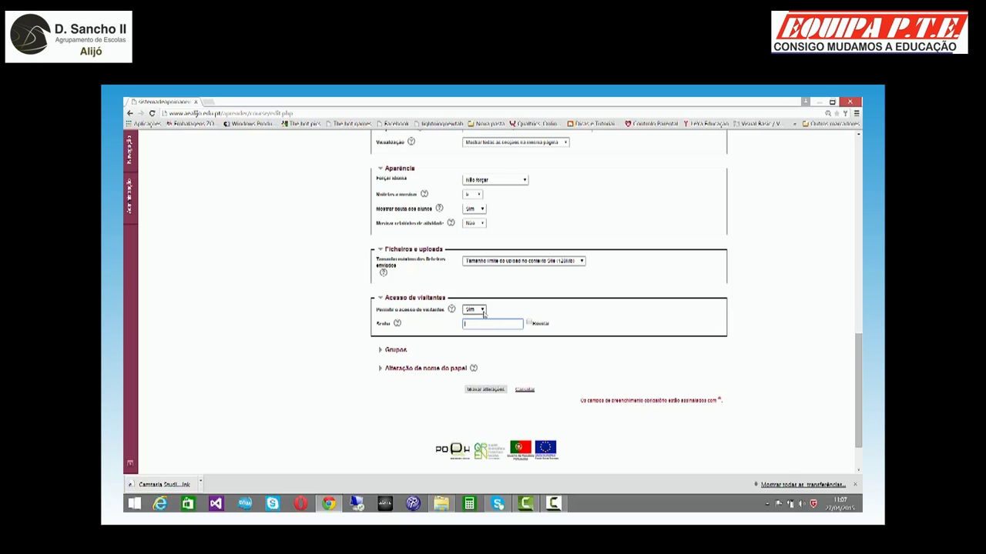
pyautogui.click(482, 311)
pyautogui.click(476, 324)
pyautogui.press('Down')
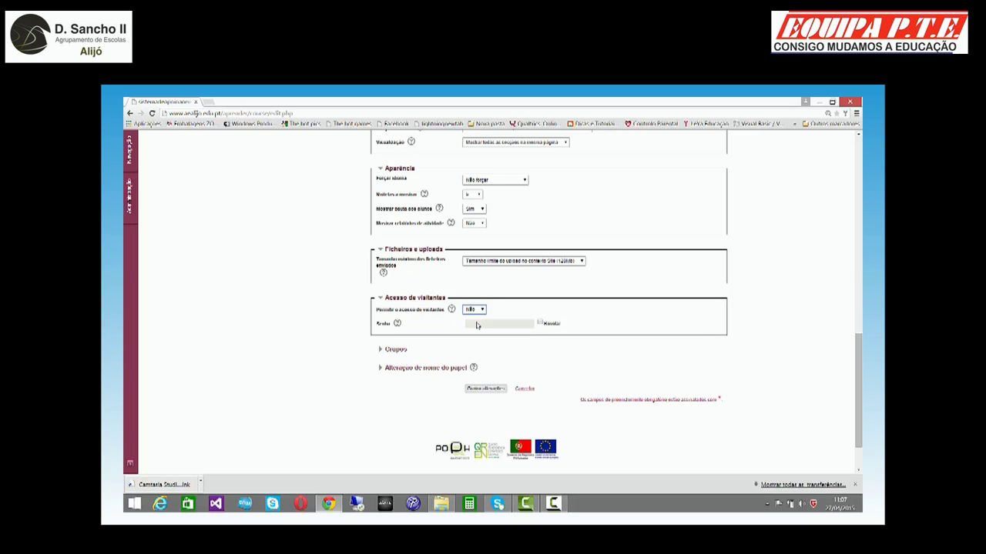
pyautogui.click(382, 350)
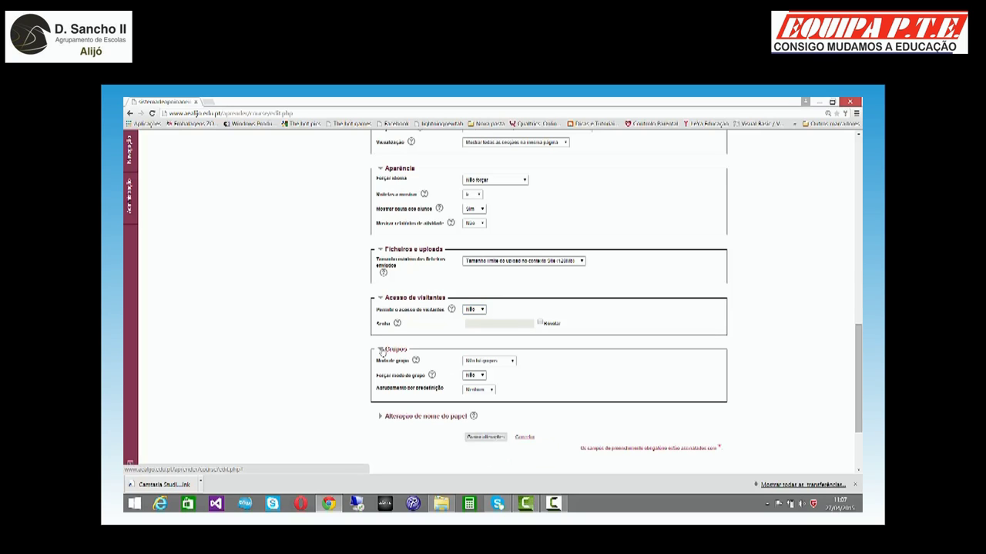
# Leave the group mode at Não há grupos
pyautogui.click(513, 361)
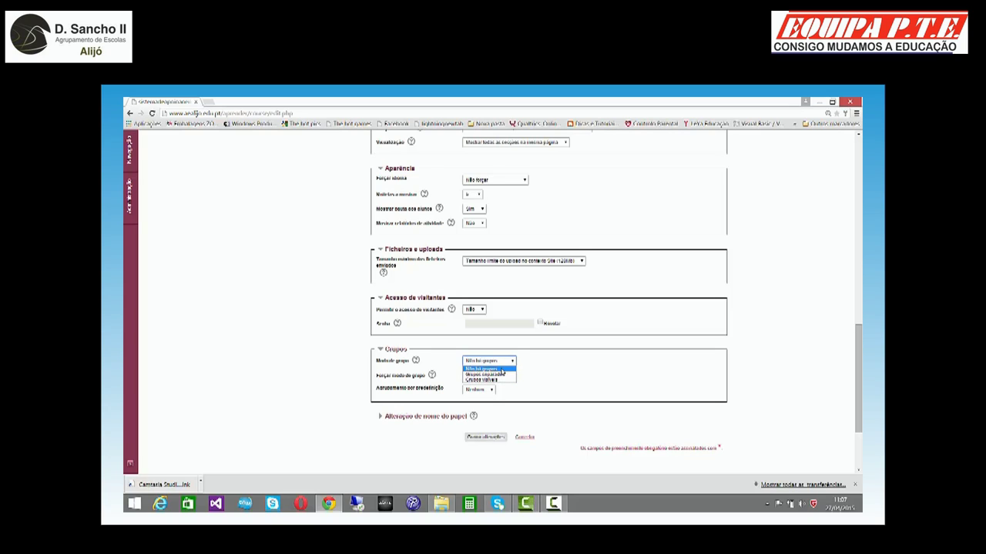
pyautogui.click(501, 370)
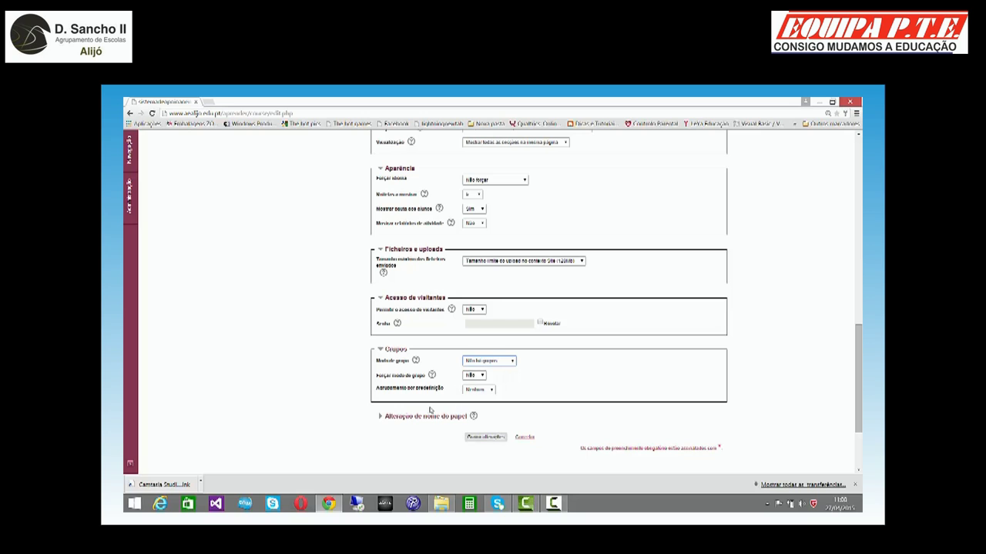
# Check the role-renaming settings, then collapse role renaming, Grupos, uploads, guest access and Aparência
pyautogui.click(381, 418)
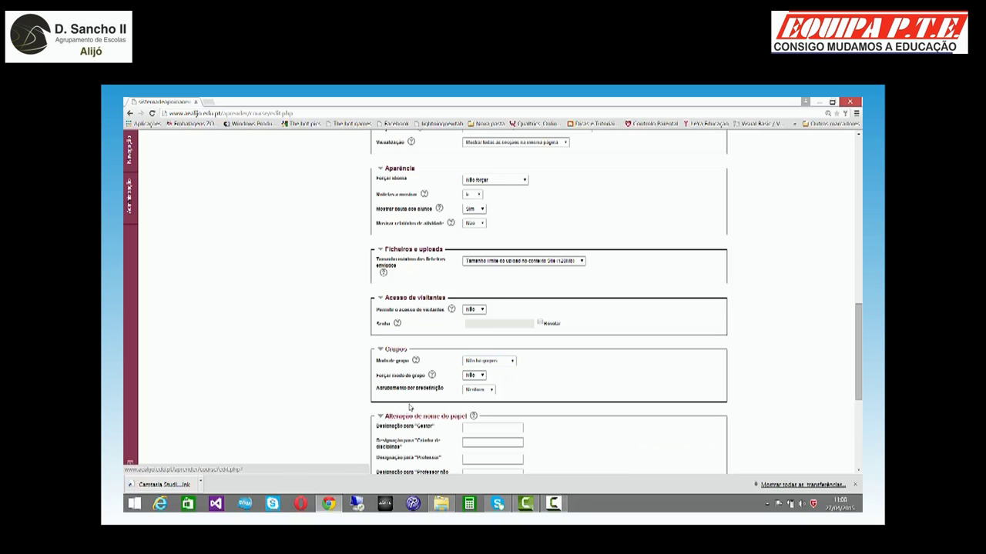
pyautogui.moveTo(858, 302); pyautogui.dragTo(859, 342)
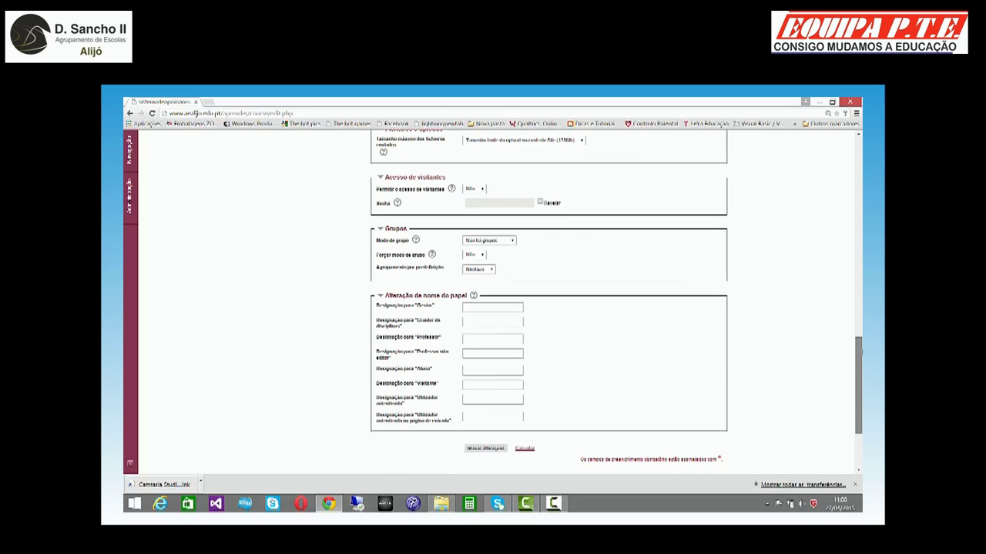
pyautogui.click(378, 298)
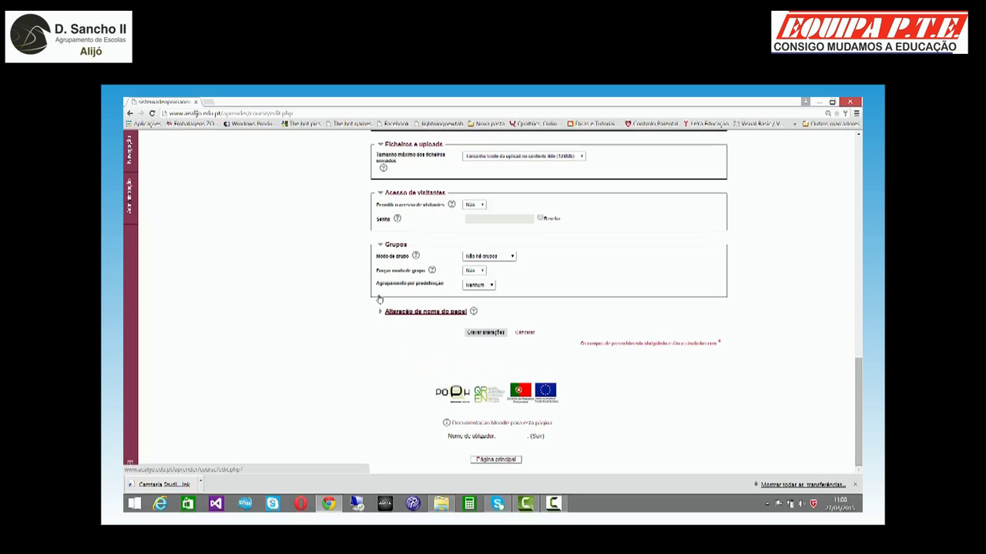
pyautogui.click(381, 245)
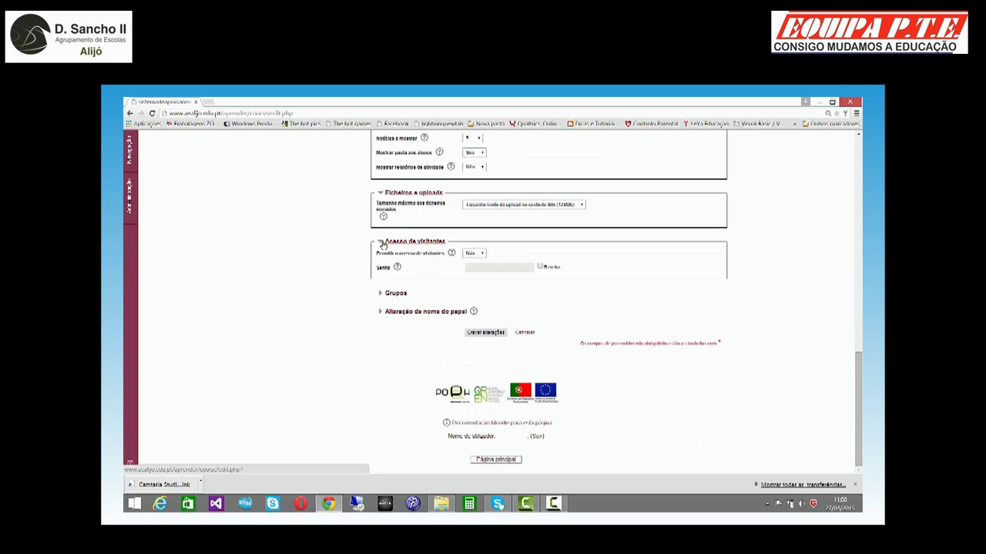
pyautogui.click(380, 193)
pyautogui.moveTo(855, 362); pyautogui.dragTo(852, 307)
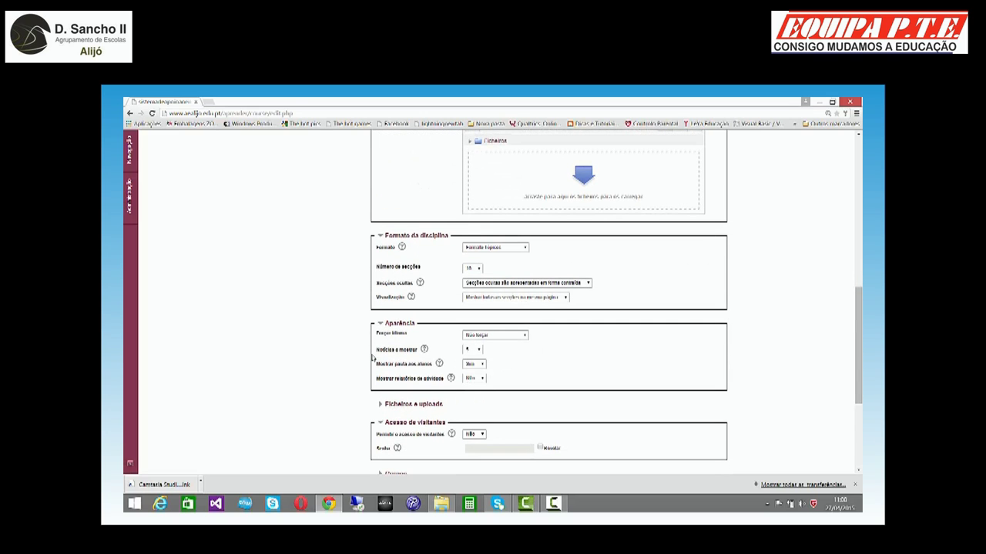
pyautogui.click(382, 424)
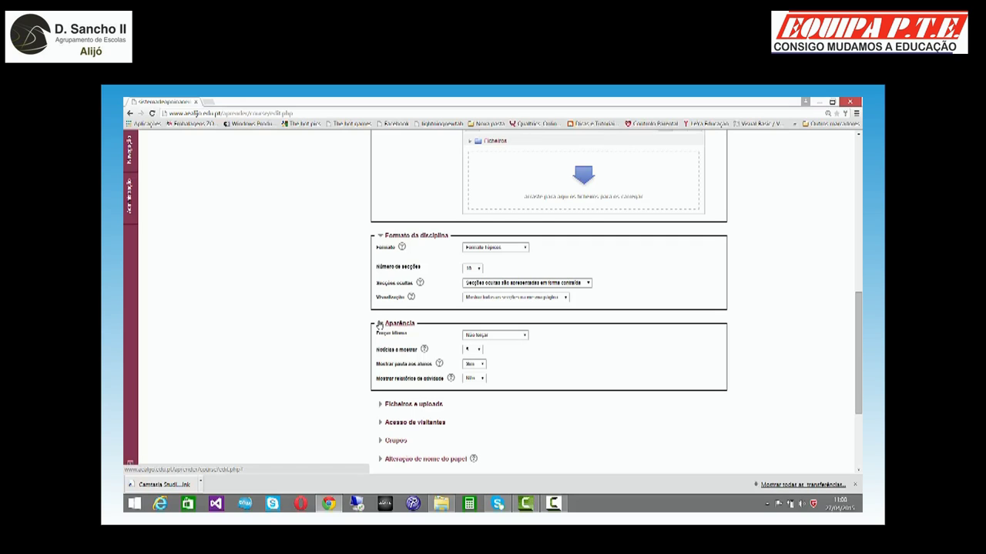
pyautogui.click(379, 324)
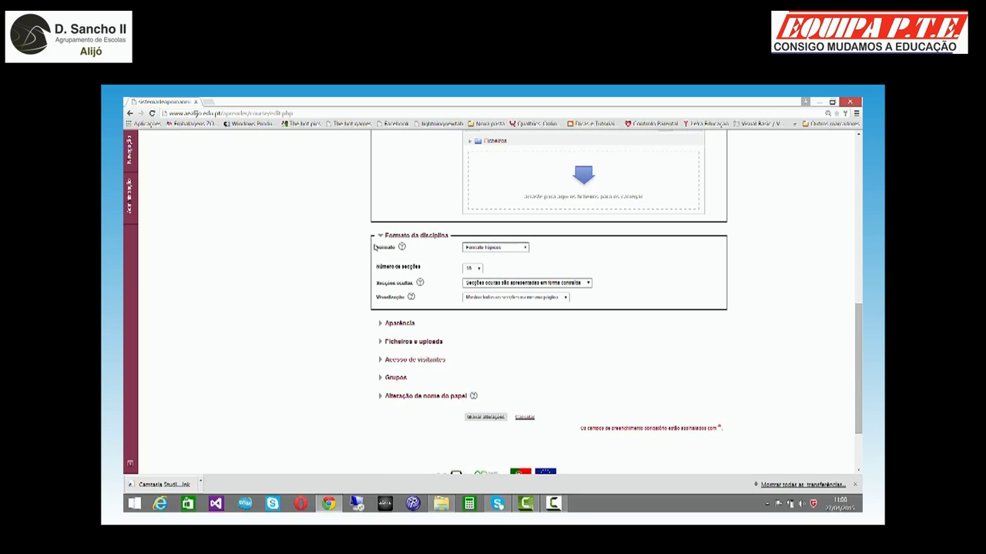
# Collapse Formato da disciplina, Geral and Descrição, then save the teste course
pyautogui.click(379, 237)
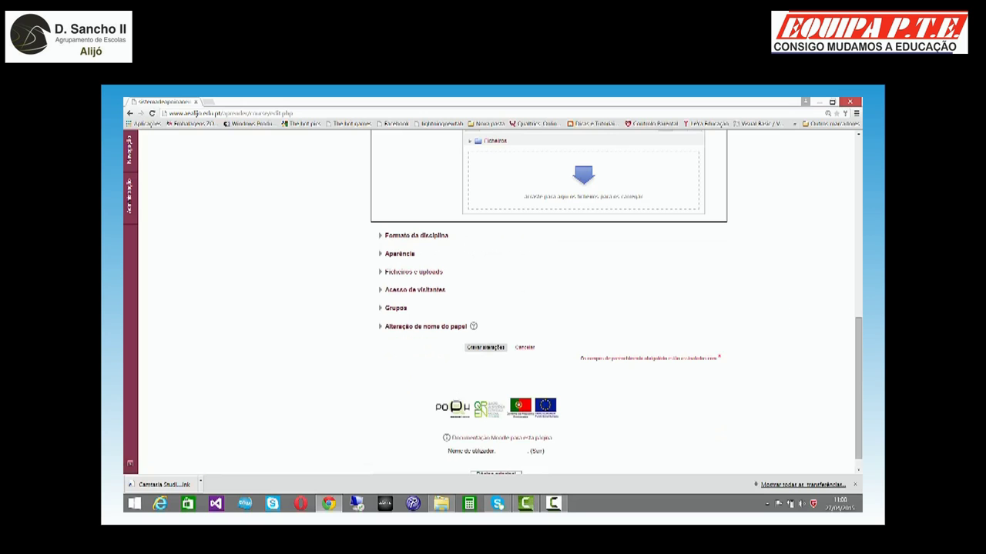
pyautogui.scroll(2, 830, 275)
pyautogui.scroll(3, 808, 221)
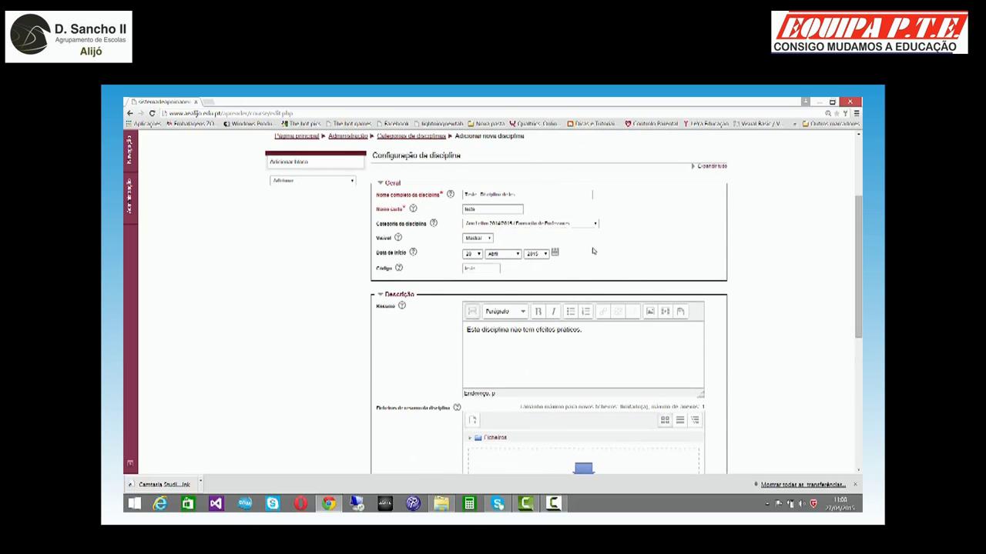
pyautogui.click(531, 195)
pyautogui.scroll(-1, 856, 225)
pyautogui.scroll(1, 839, 224)
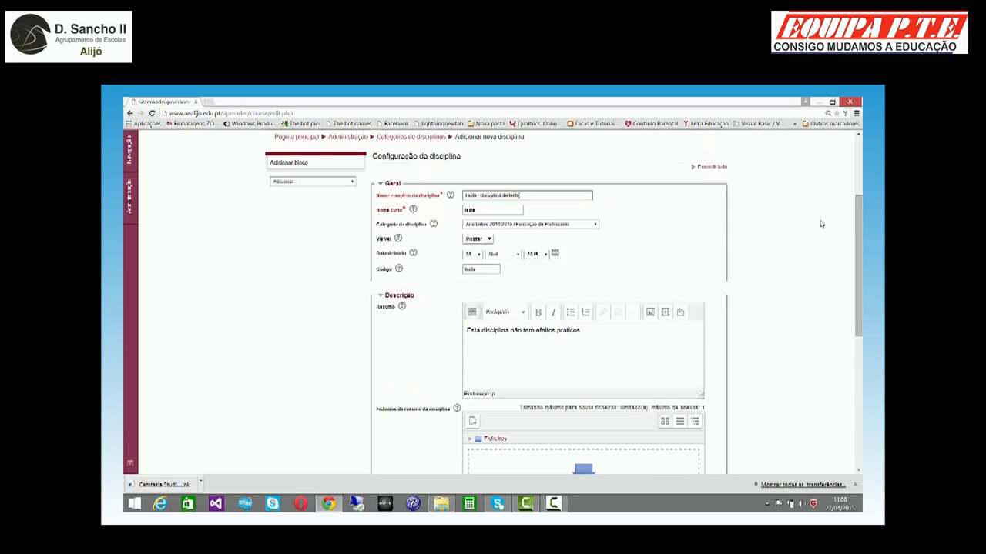
pyautogui.click(387, 186)
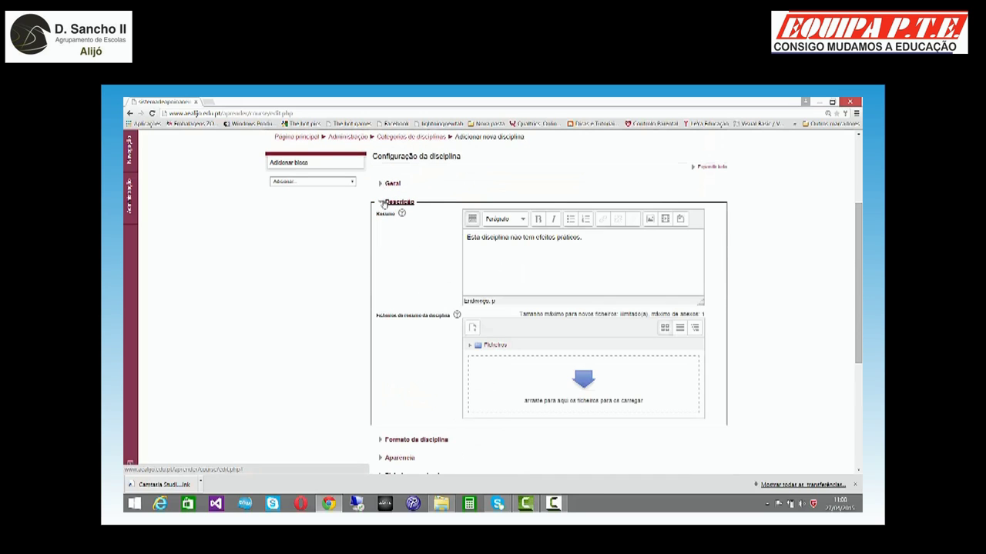
pyautogui.click(385, 202)
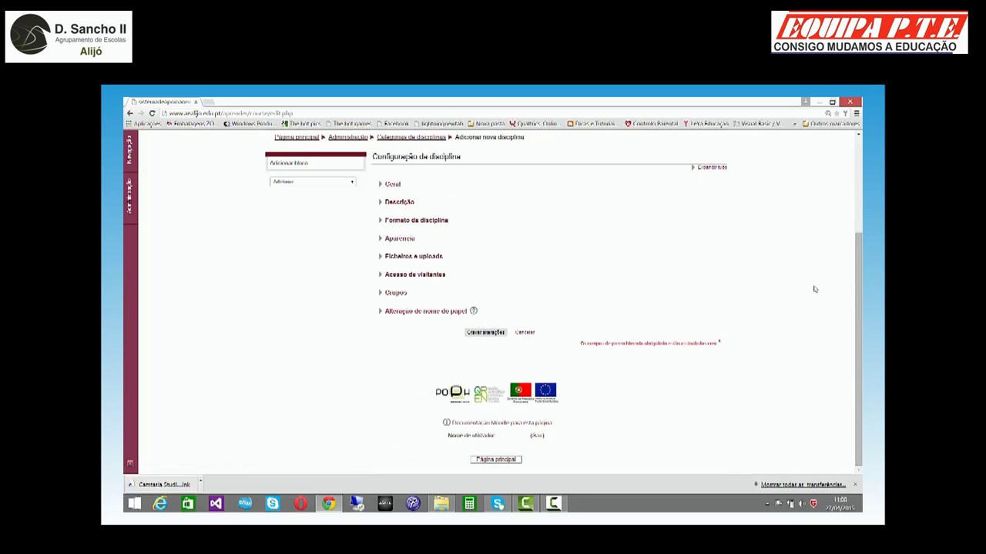
pyautogui.click(483, 333)
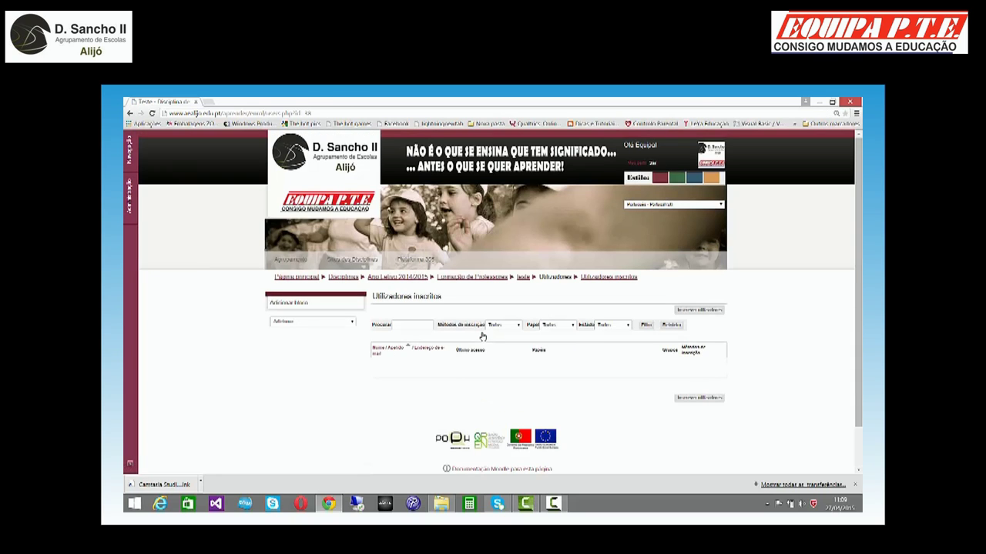
# Enrol the teacher and a second user, each found by name search, with role Aluno
pyautogui.click(699, 399)
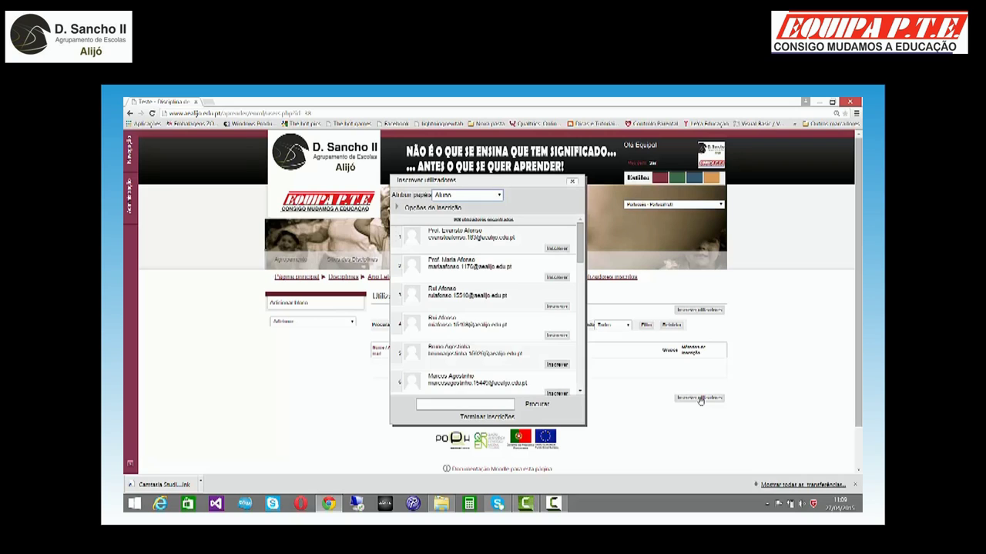
pyautogui.click(444, 403)
pyautogui.write('Prof. Emanuel')
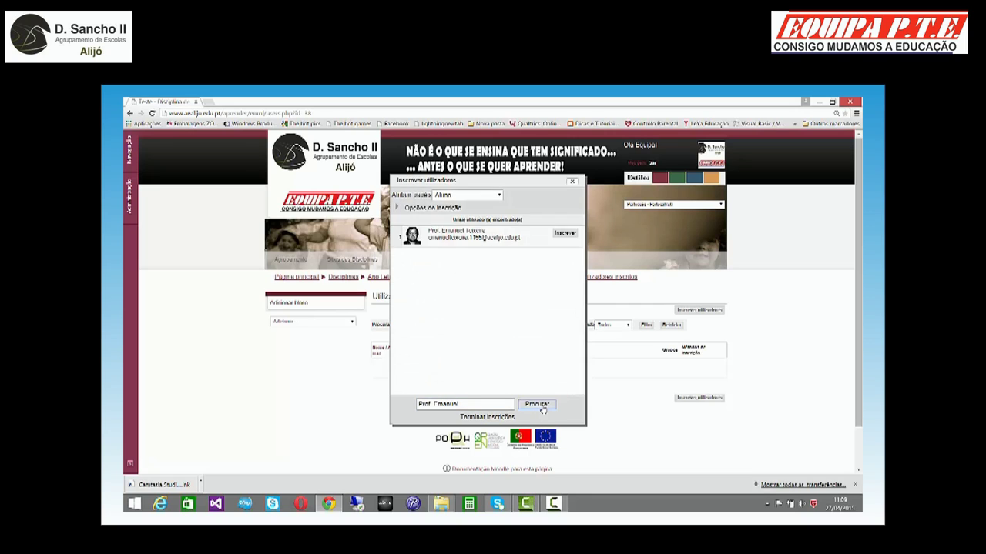
pyautogui.click(566, 234)
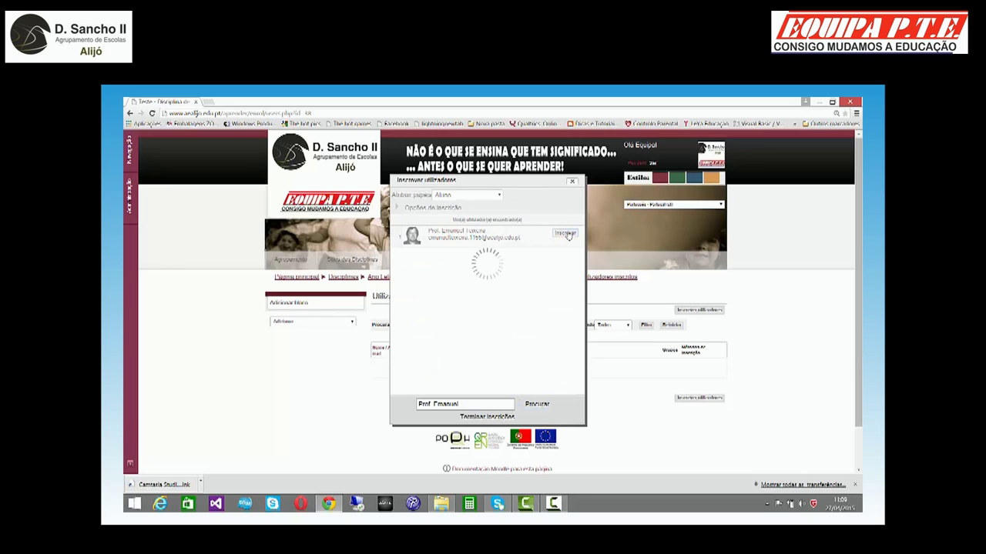
pyautogui.moveTo(462, 404); pyautogui.dragTo(360, 393)
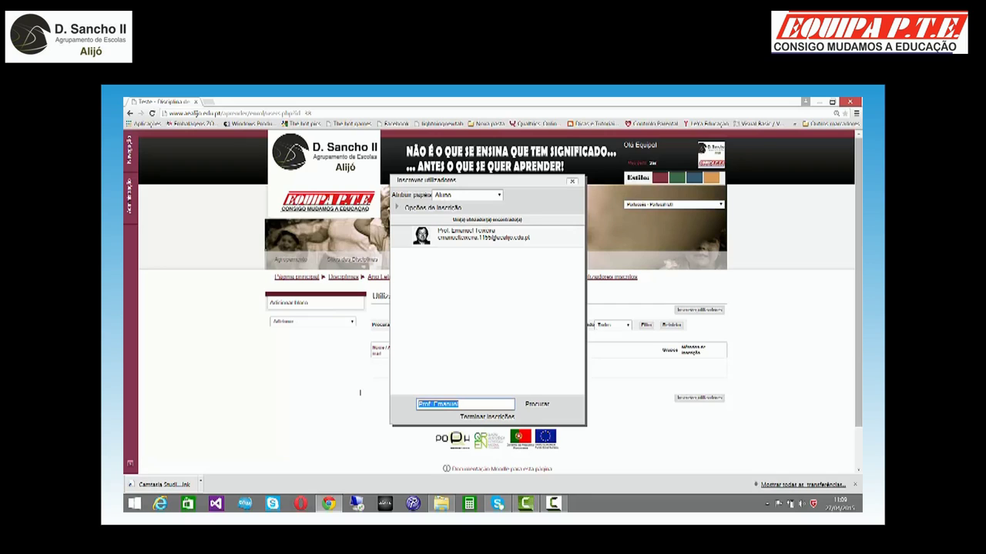
pyautogui.write('Paula')
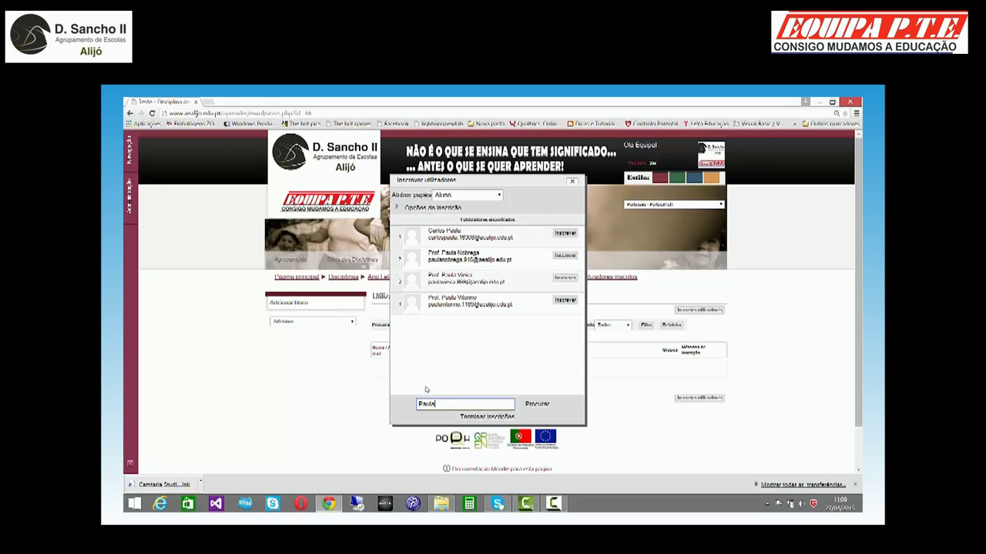
pyautogui.click(565, 234)
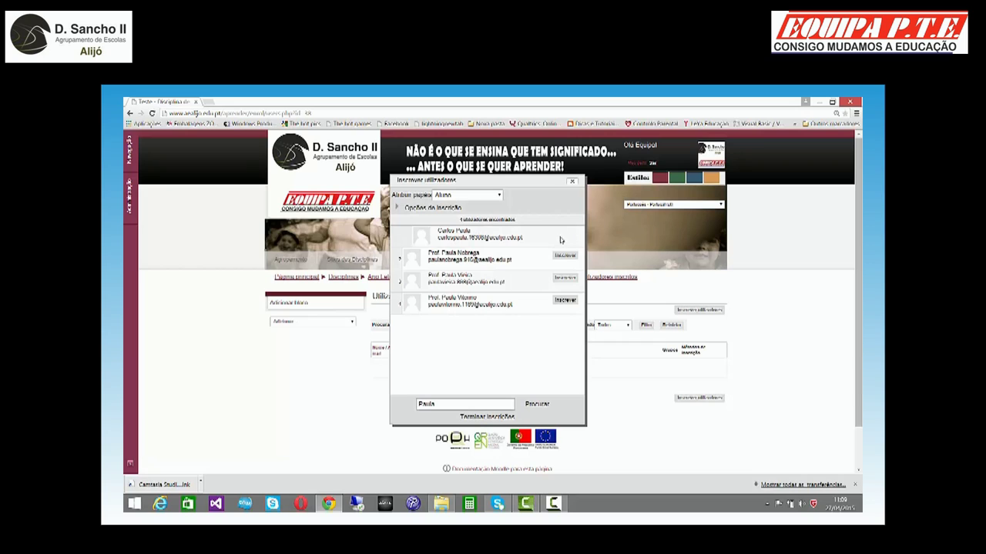
# Finish enrolling, give the second user the Gestor role, then remove it again
pyautogui.click(478, 416)
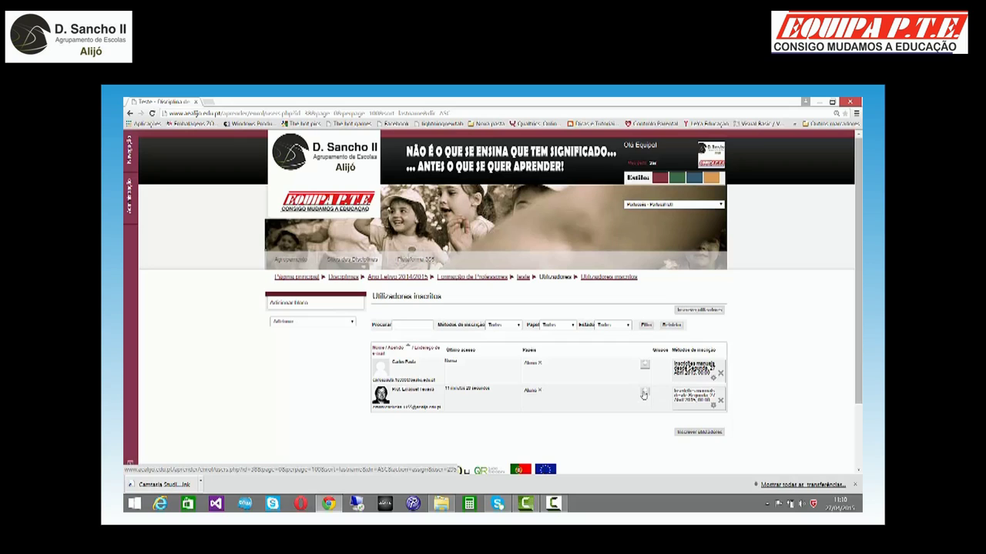
pyautogui.click(643, 393)
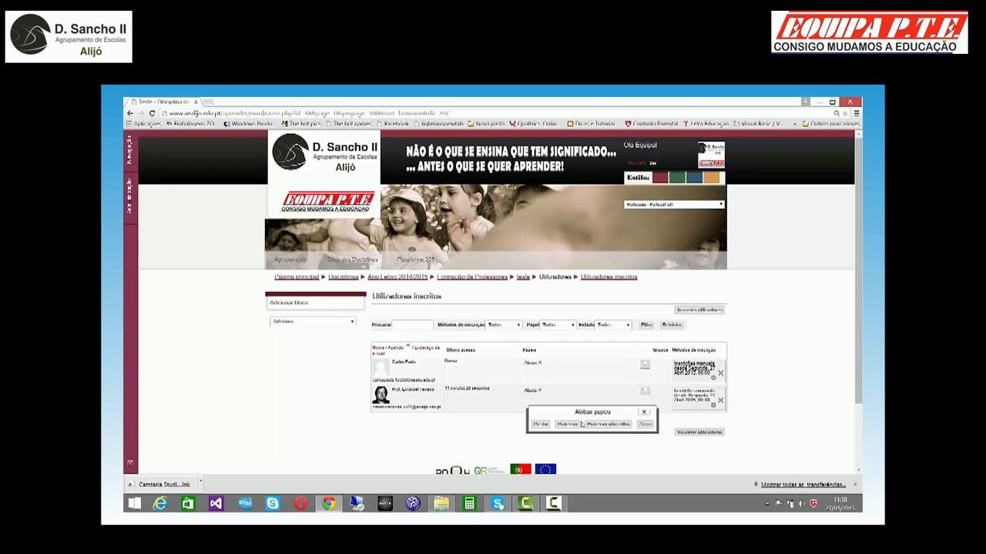
pyautogui.click(541, 426)
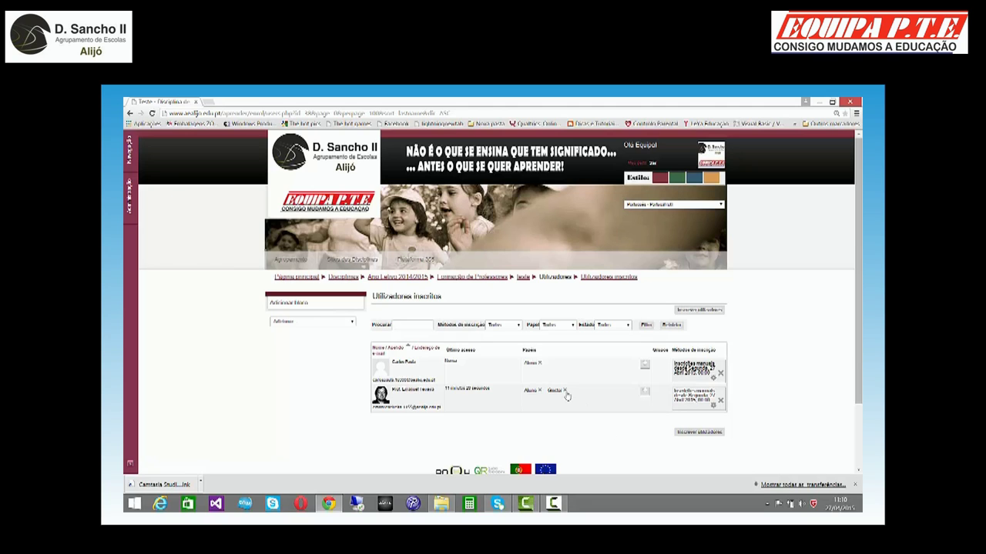
pyautogui.click(565, 391)
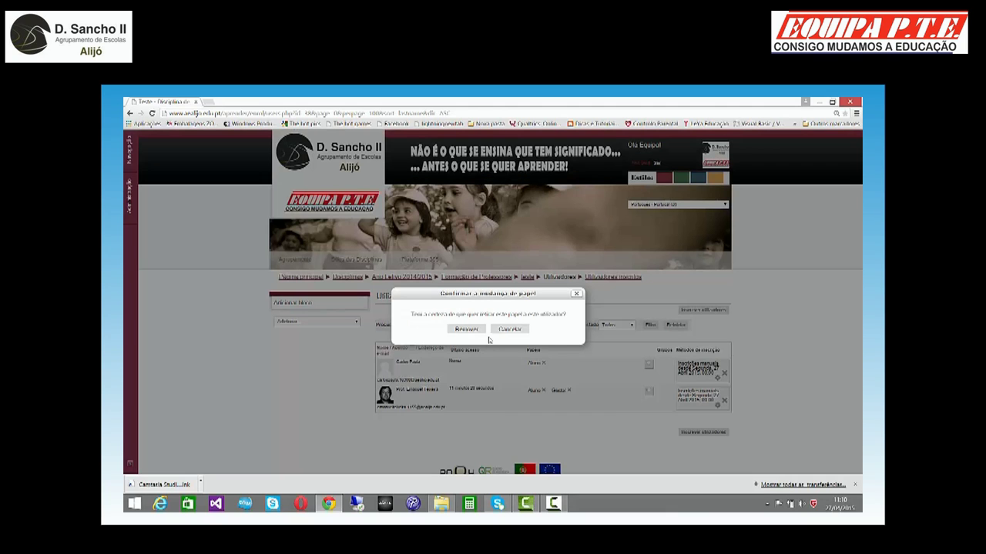
pyautogui.click(466, 331)
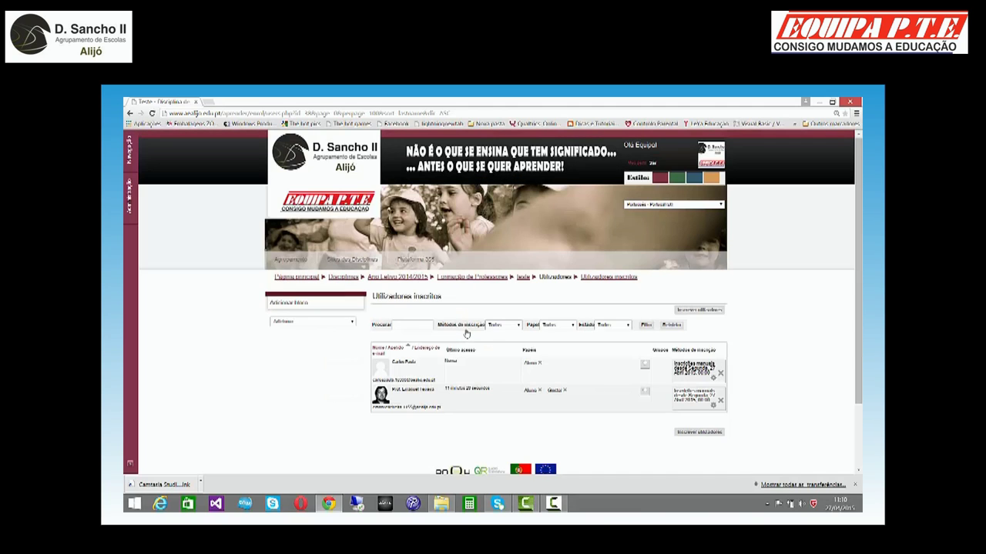
pyautogui.click(643, 392)
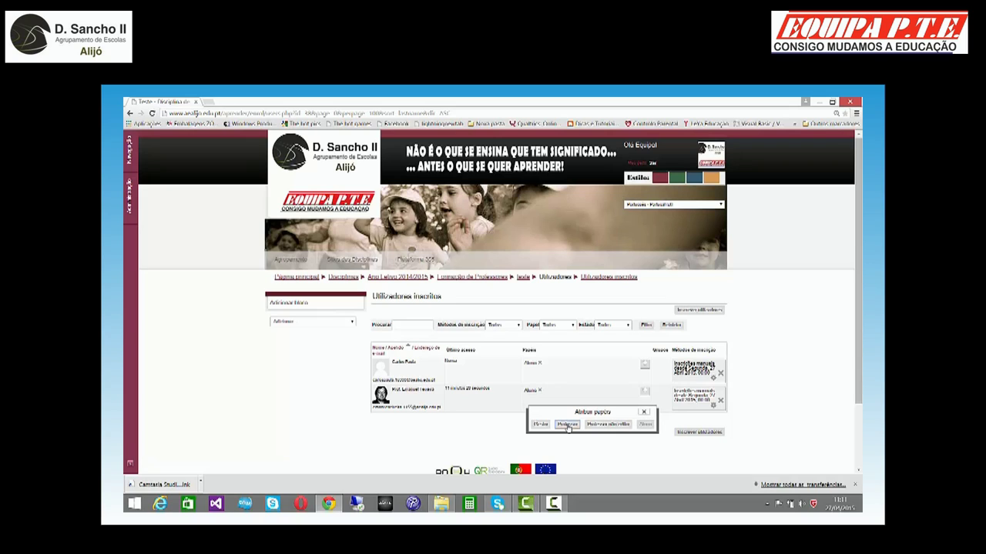
# Give the second user the Professor role, remove their Aluno role, and return to Formação de Professores
pyautogui.click(568, 424)
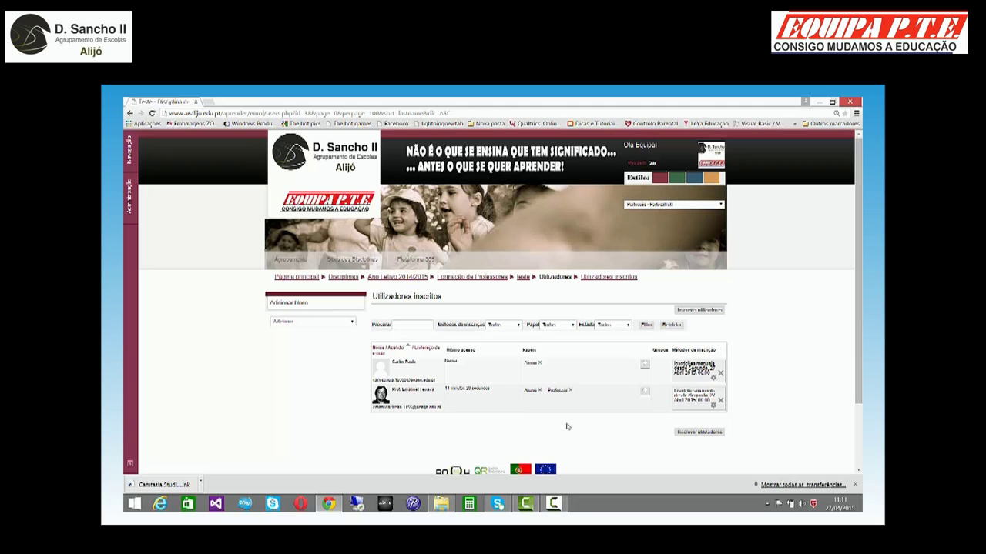
pyautogui.click(540, 391)
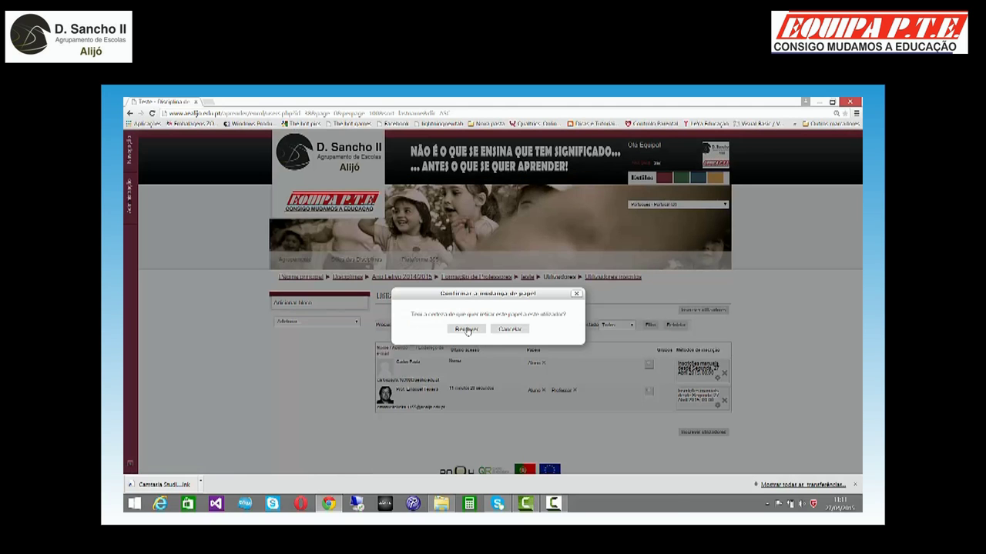
pyautogui.click(467, 330)
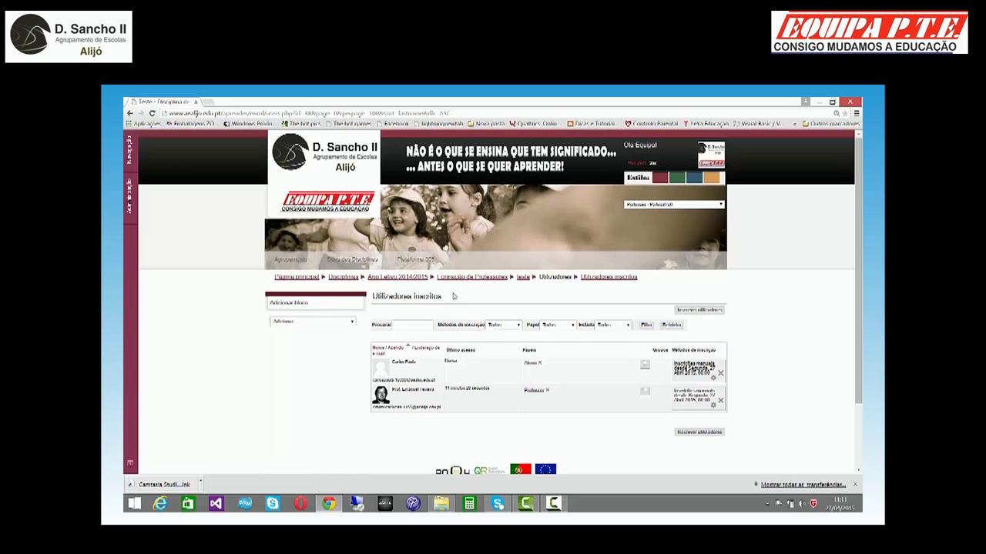
pyautogui.click(464, 278)
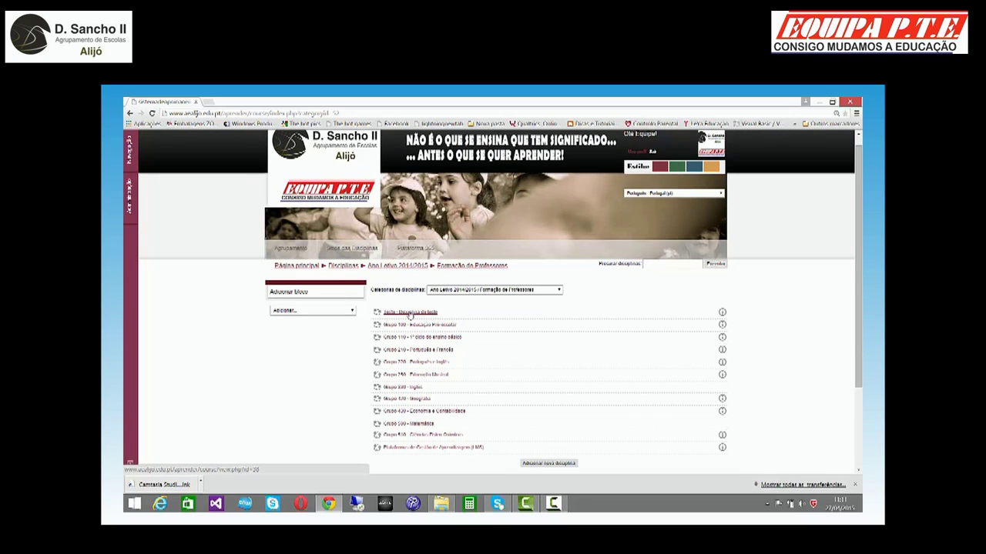
# Open the Teste course, then log out of the administrator account
pyautogui.click(409, 313)
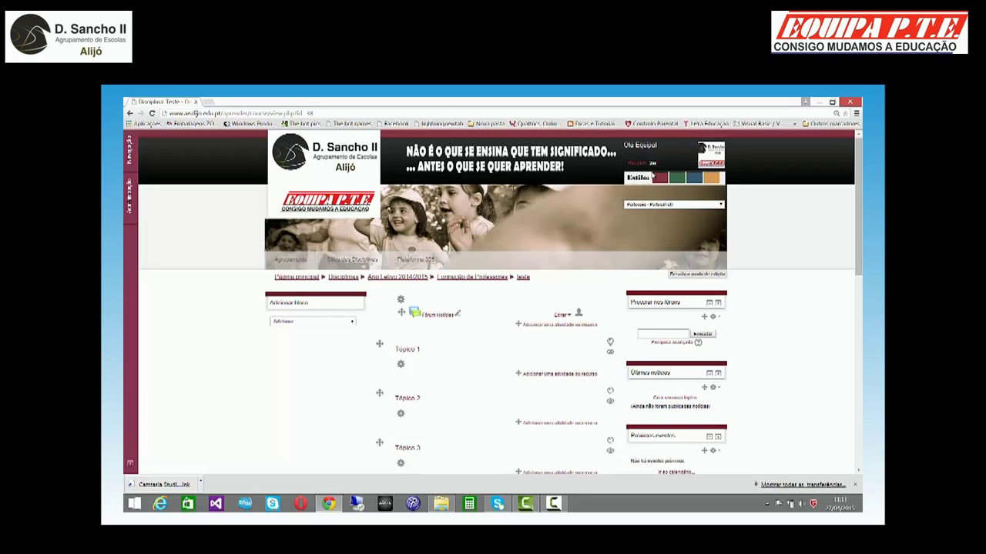
pyautogui.click(652, 166)
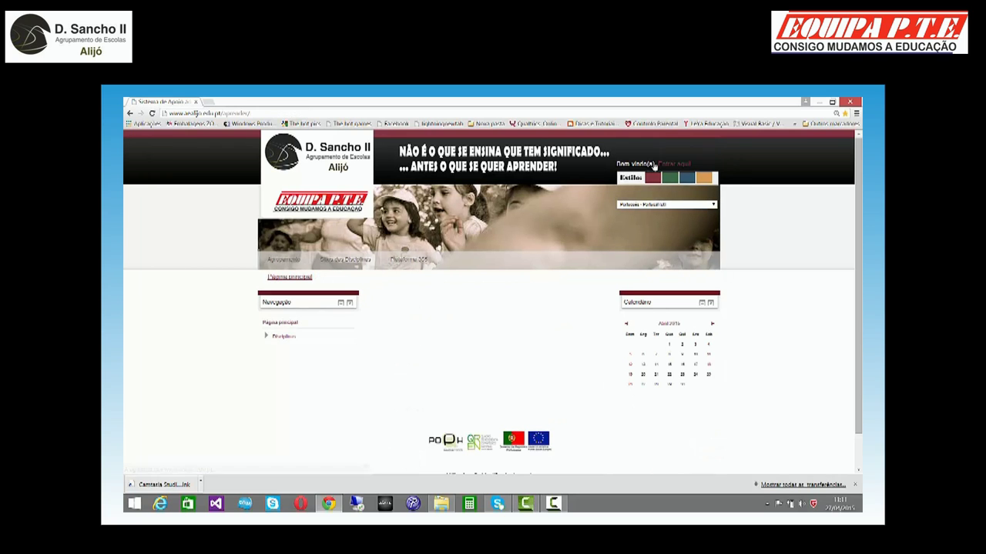
# Sign in with the teacher's username and password
pyautogui.click(672, 166)
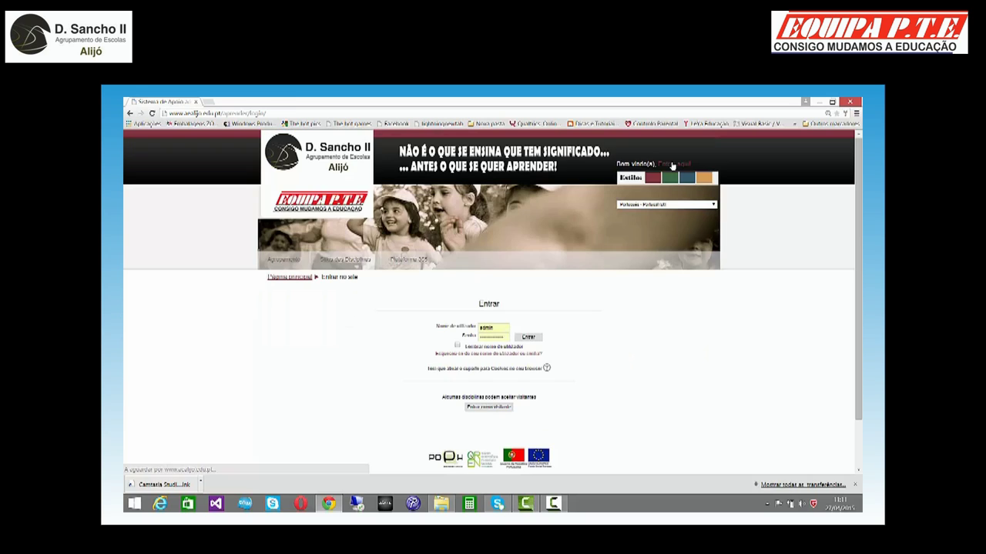
pyautogui.doubleClick(487, 328)
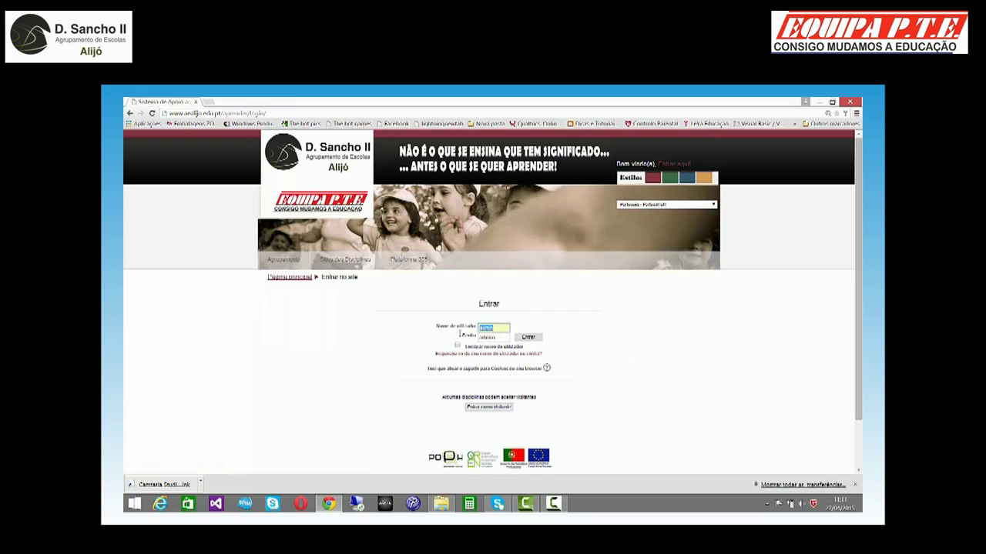
pyautogui.click(492, 337)
pyautogui.click(532, 341)
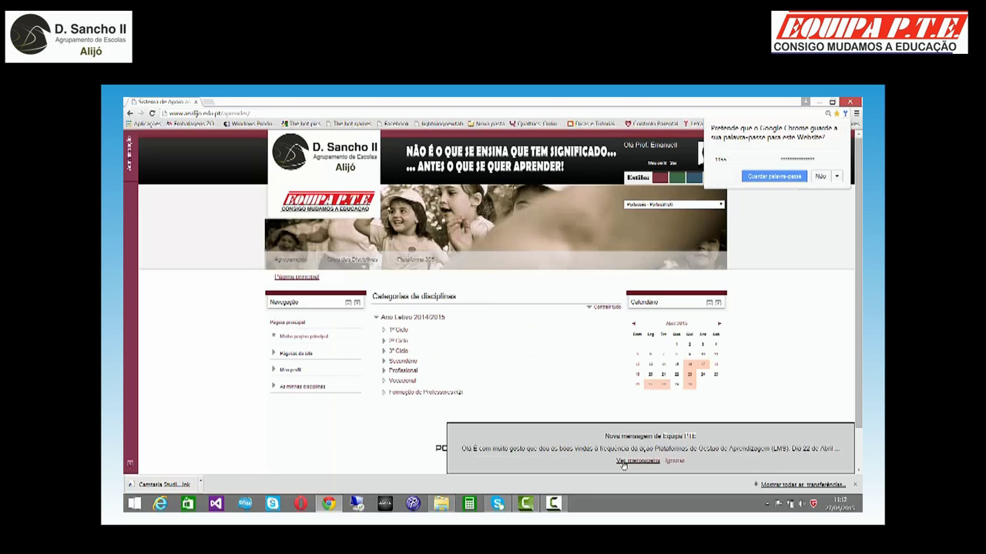
# Dismiss the message popup and open Teste - Disciplina de teste under Formação de Professores
pyautogui.click(673, 461)
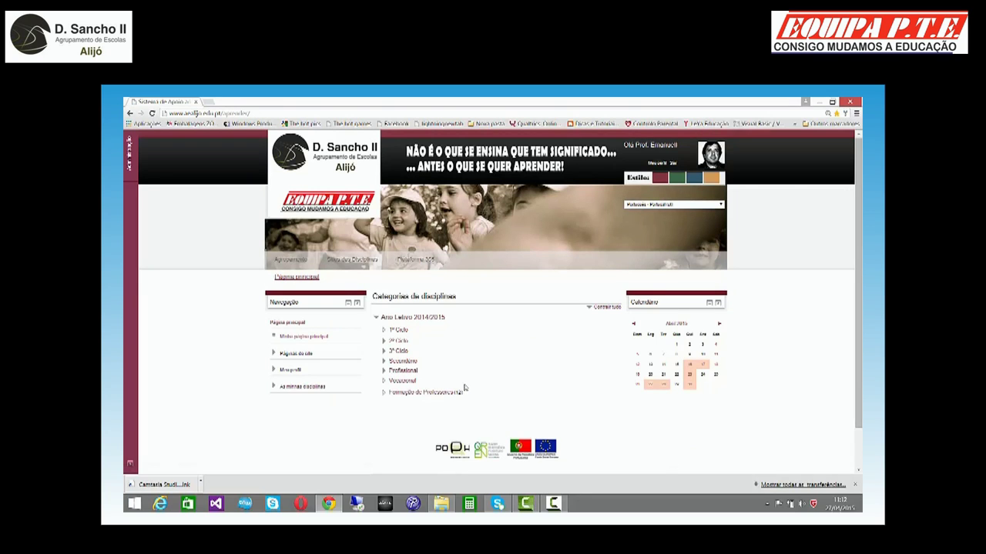
pyautogui.click(440, 395)
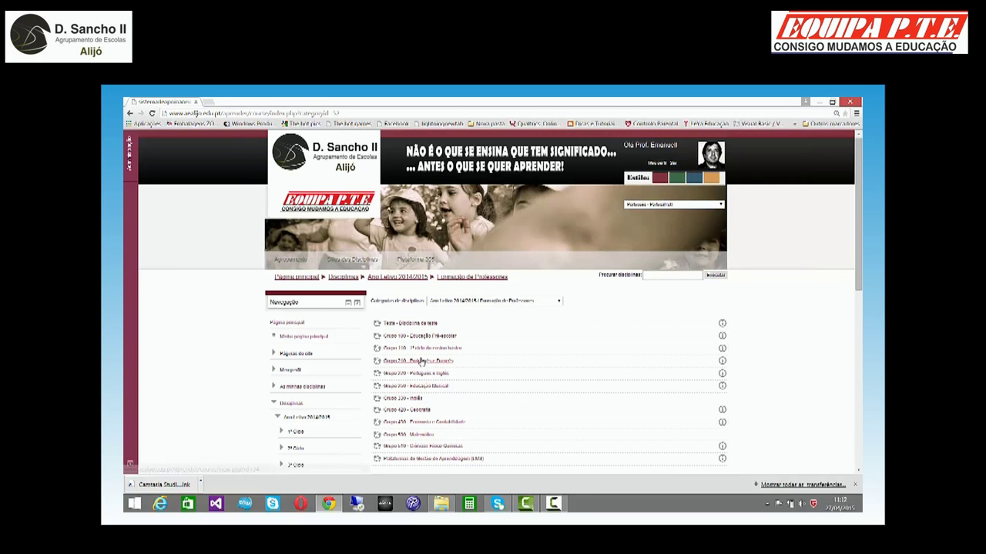
pyautogui.click(417, 338)
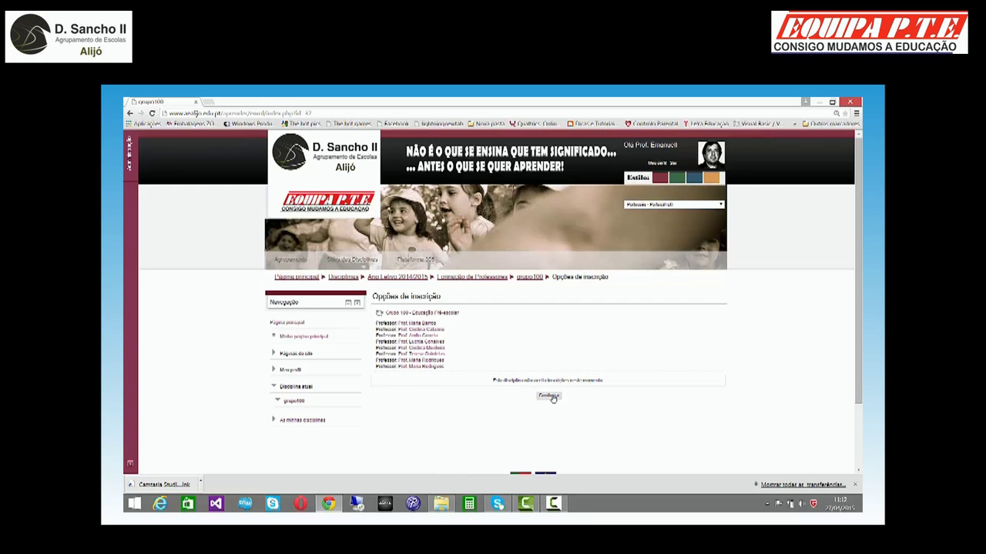
pyautogui.click(475, 279)
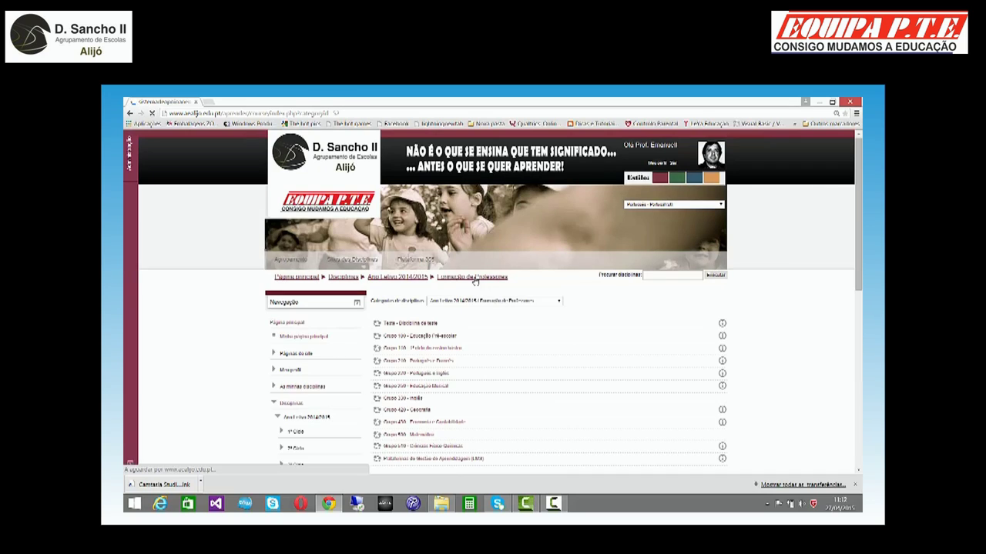
pyautogui.click(412, 324)
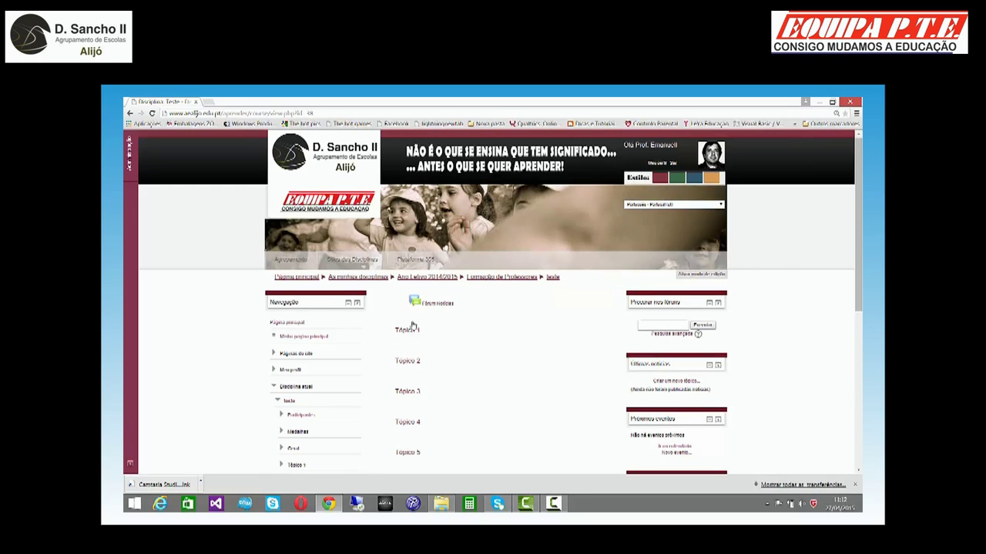
# Turn on editing in the Teste course and start a new topic in Fórum notícias
pyautogui.click(702, 276)
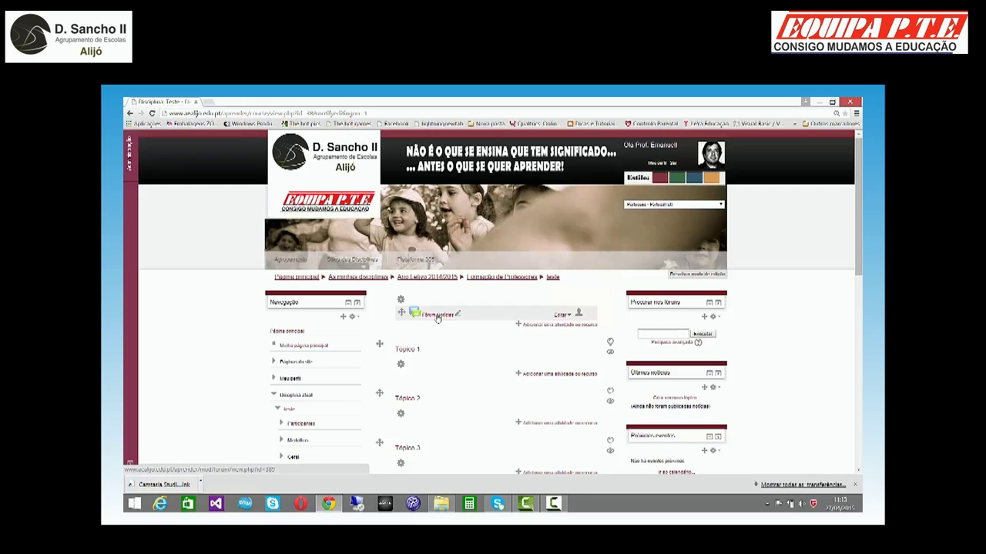
pyautogui.click(436, 316)
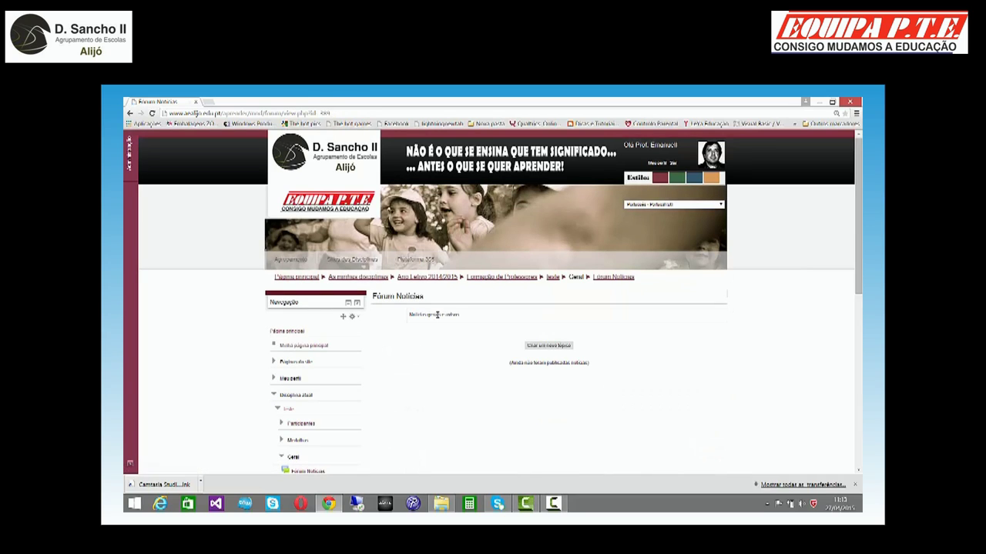
pyautogui.click(548, 346)
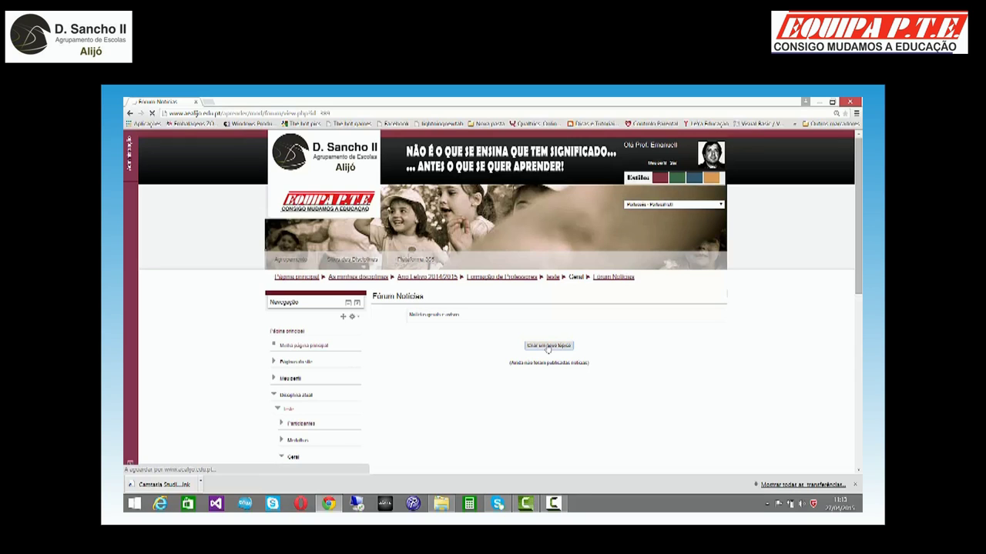
# Post a news topic with subject 'Teste -' and message 'Teste Teste' to the forum
pyautogui.click(513, 349)
pyautogui.write('Teste')
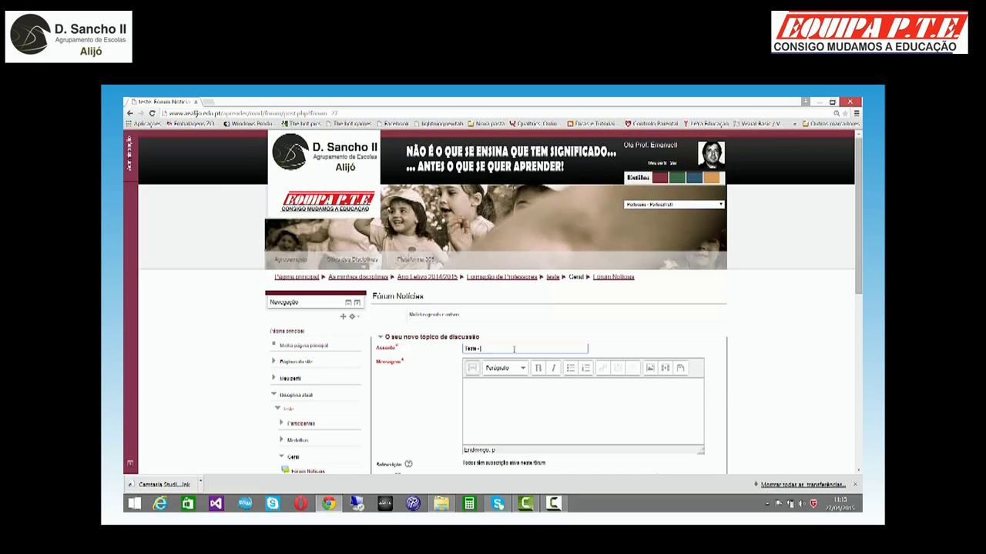
pyautogui.write('- Co')
pyautogui.press('BackSpace')
pyautogui.press('BackSpace')
pyautogui.press('BackSpace')
pyautogui.click(488, 392)
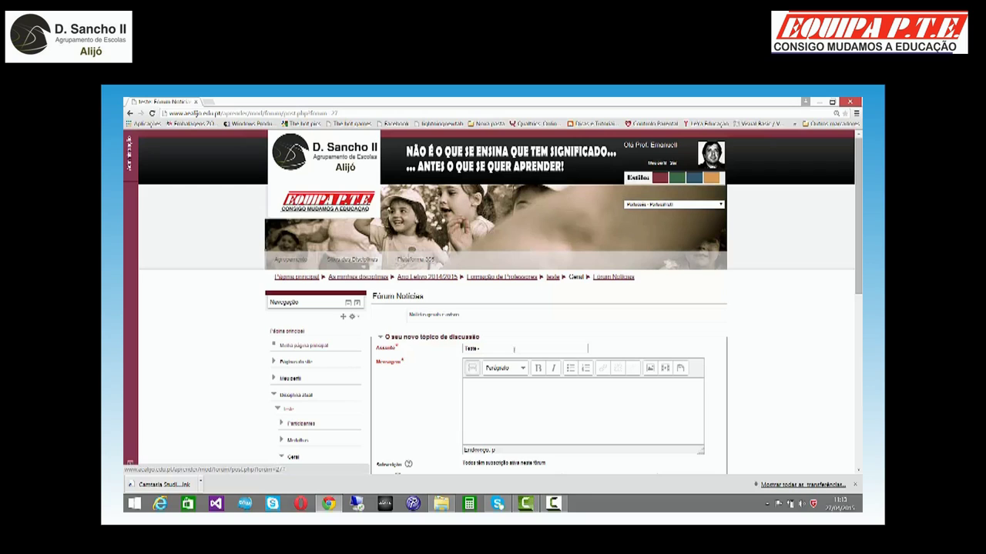
pyautogui.write('Teste')
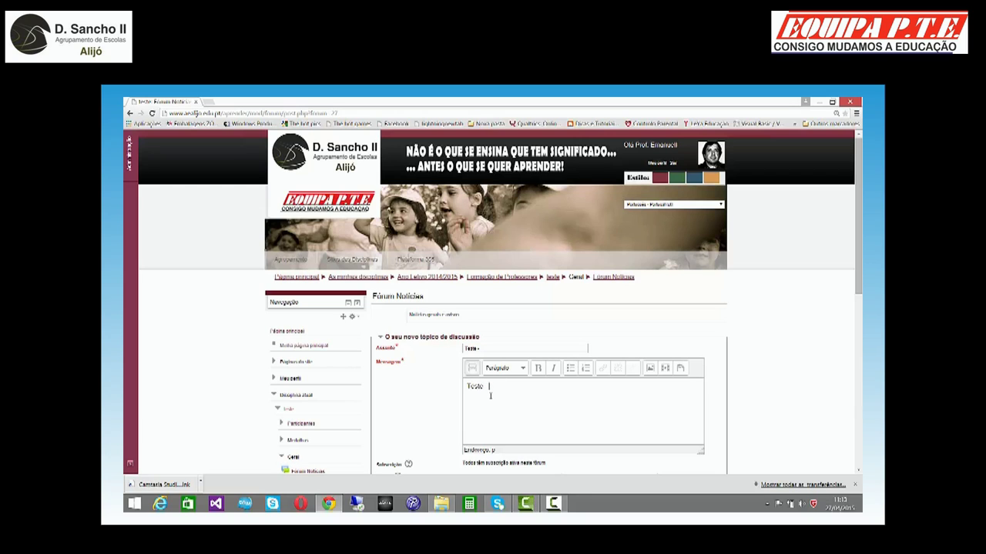
pyautogui.write(' Teste')
pyautogui.scroll(-2, 858, 256)
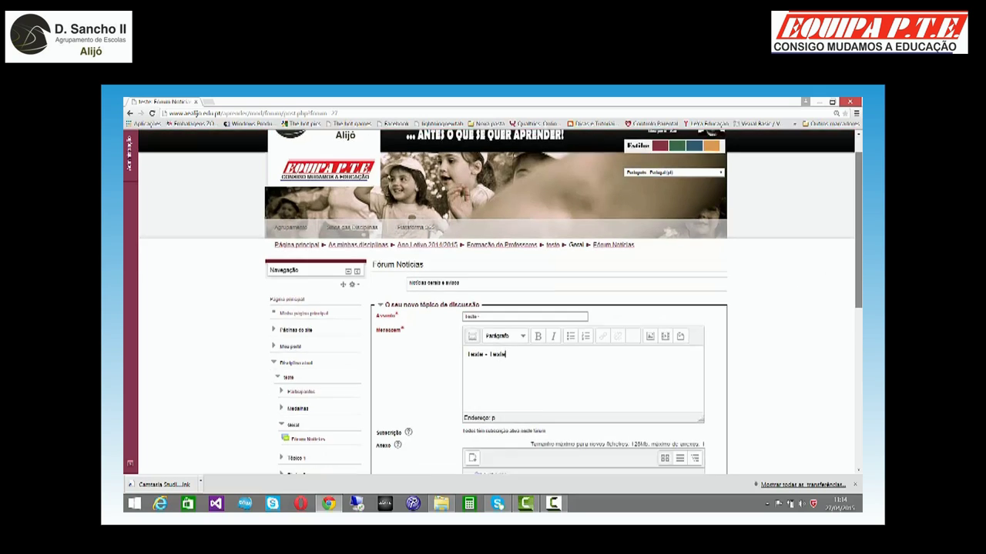
pyautogui.scroll(-3, 828, 341)
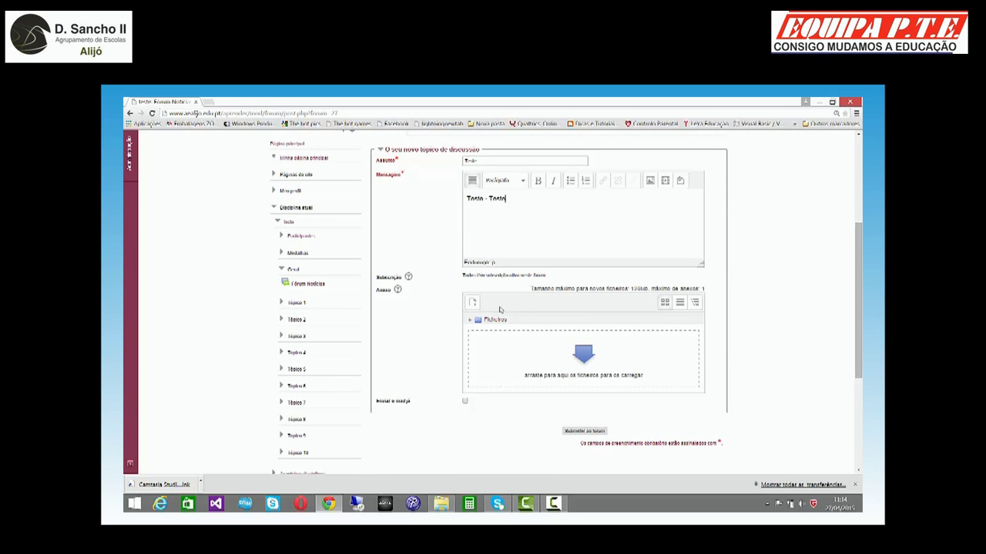
pyautogui.click(578, 434)
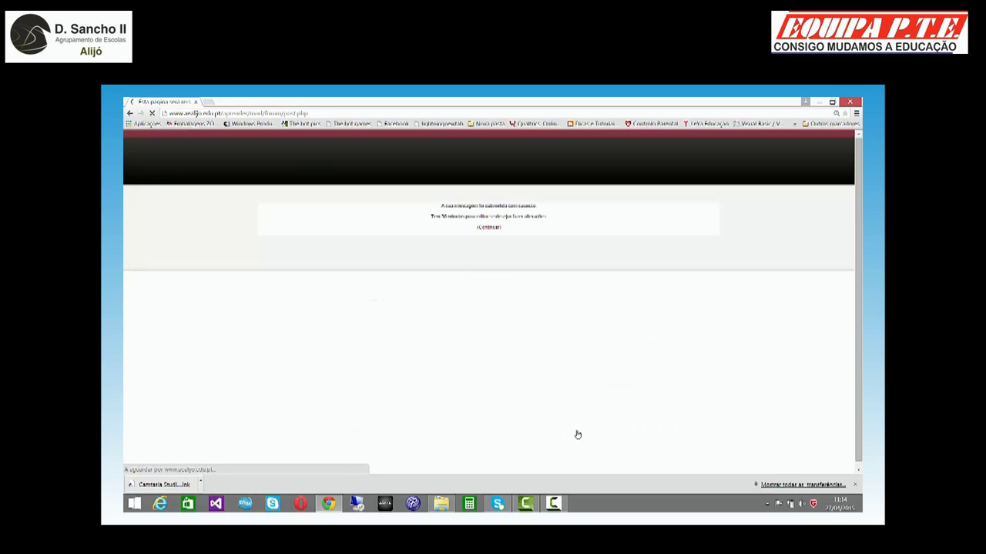
# Return to the news forum listing the new Teste topic, then go back to Formação de Professores
pyautogui.click(489, 229)
pyautogui.click(767, 504)
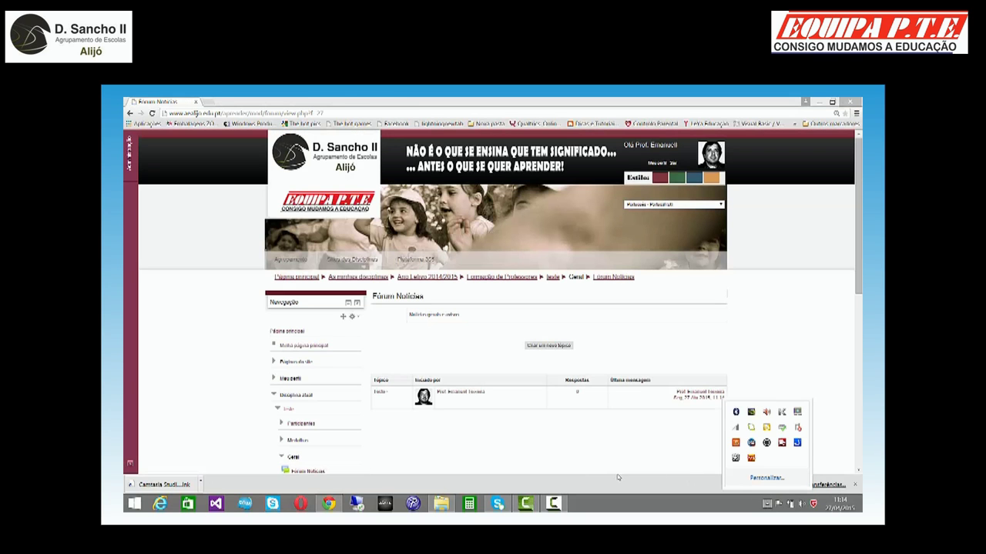
pyautogui.click(553, 504)
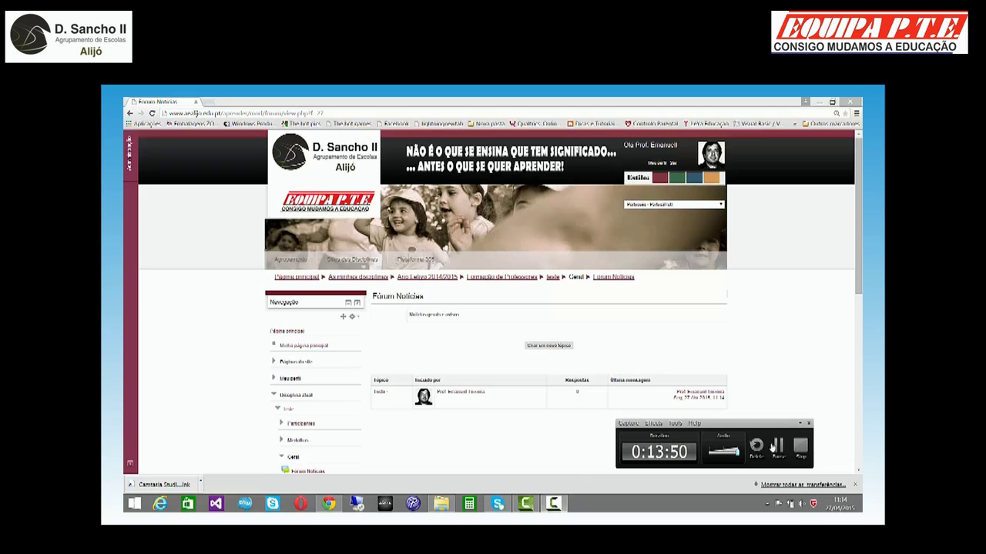
pyautogui.click(791, 449)
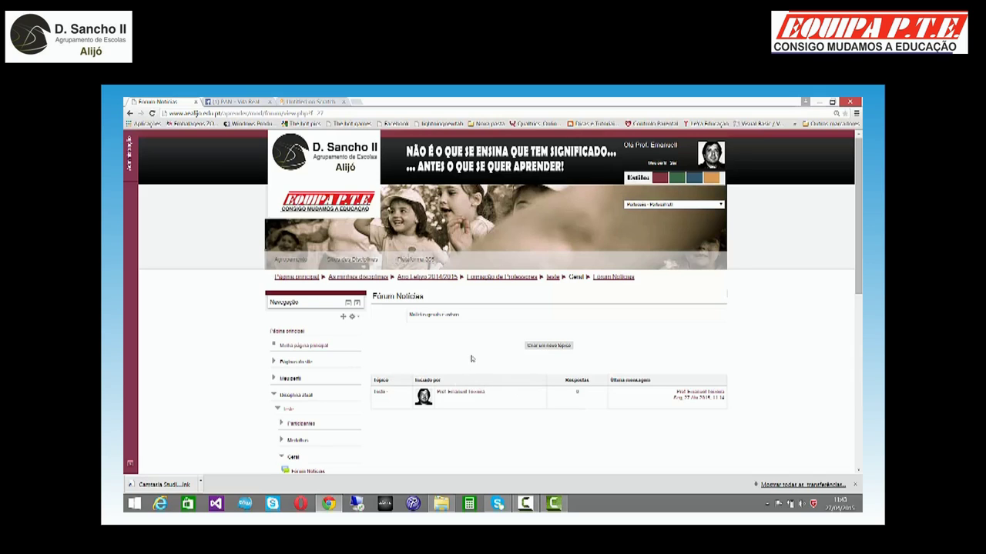
pyautogui.click(500, 278)
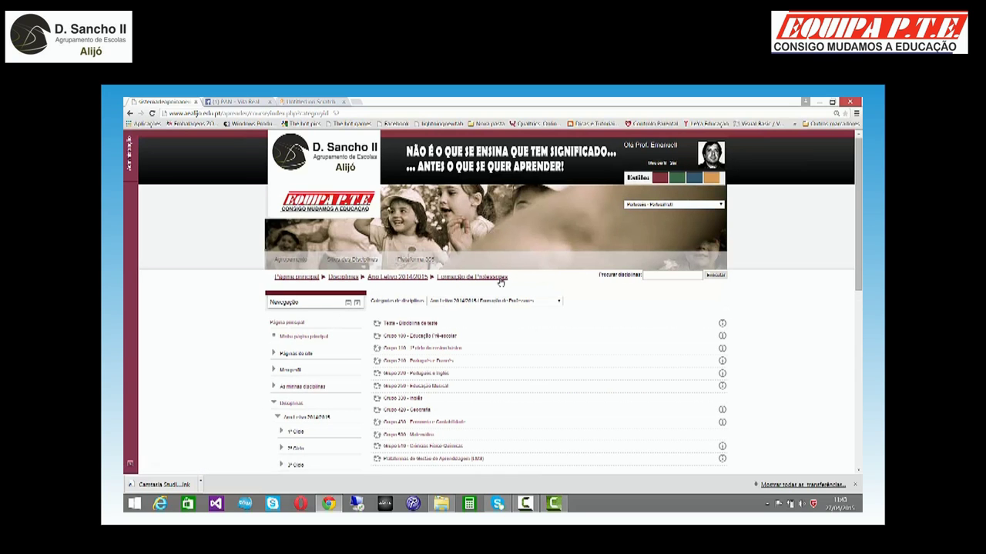
# Open Teste - Disciplina de teste and check the new post in its Últimas notícias block
pyautogui.click(409, 325)
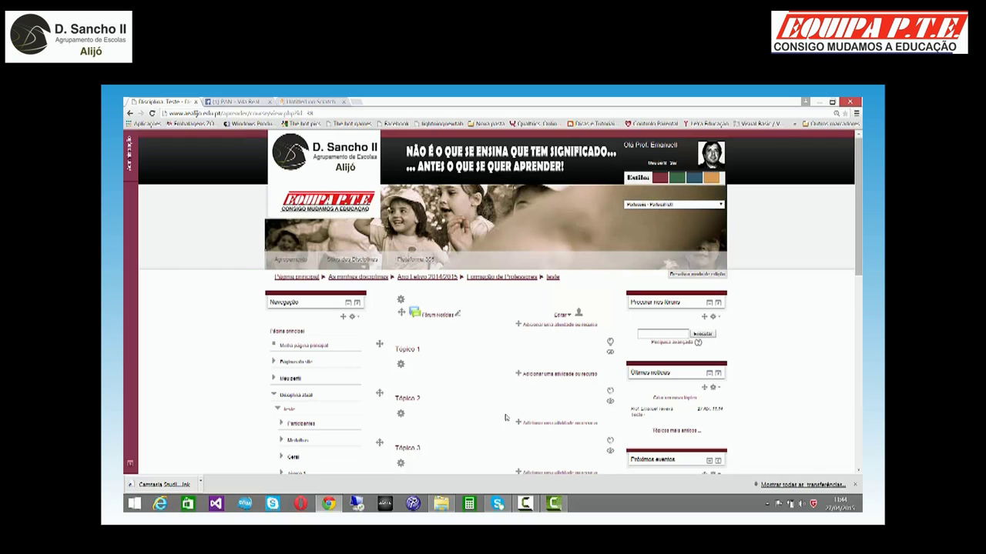
pyautogui.click(554, 503)
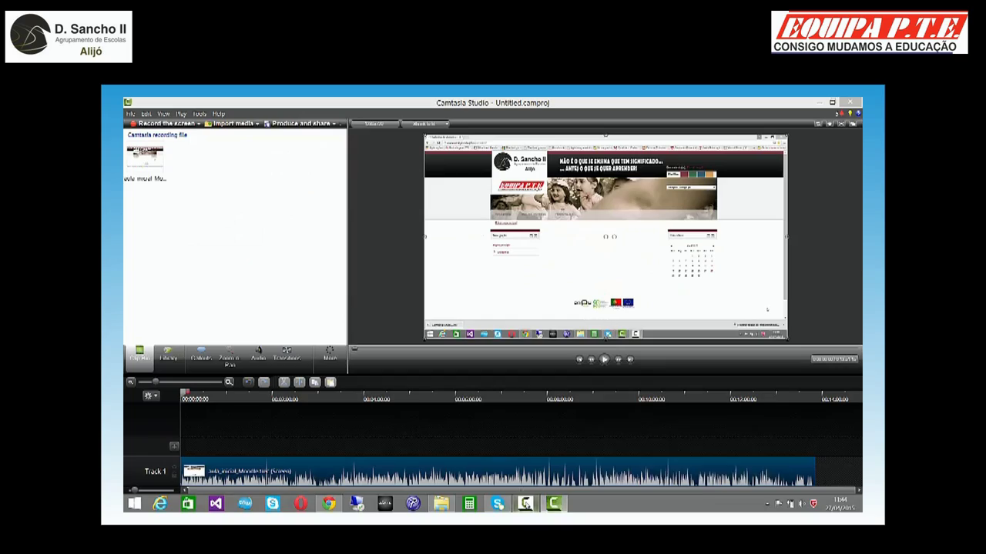
pyautogui.click(525, 504)
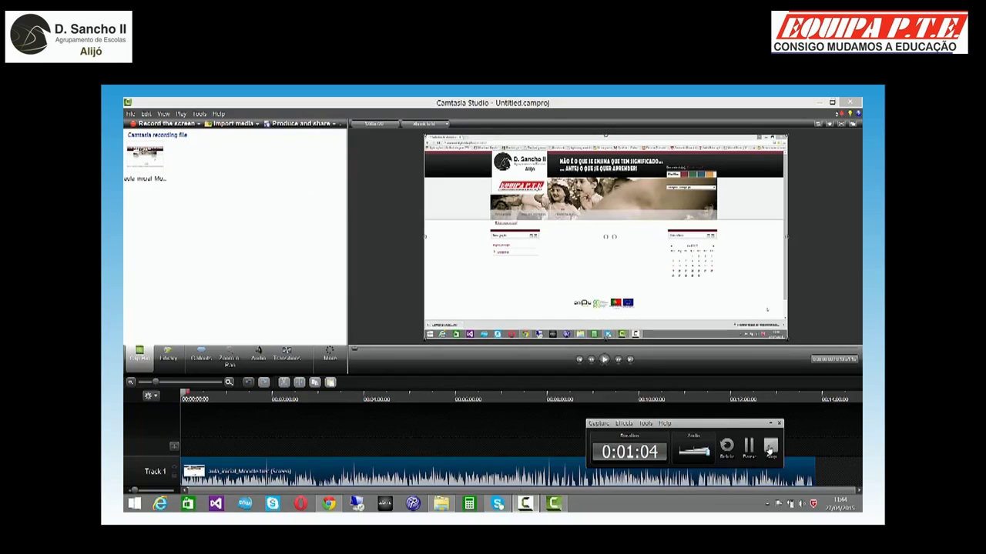